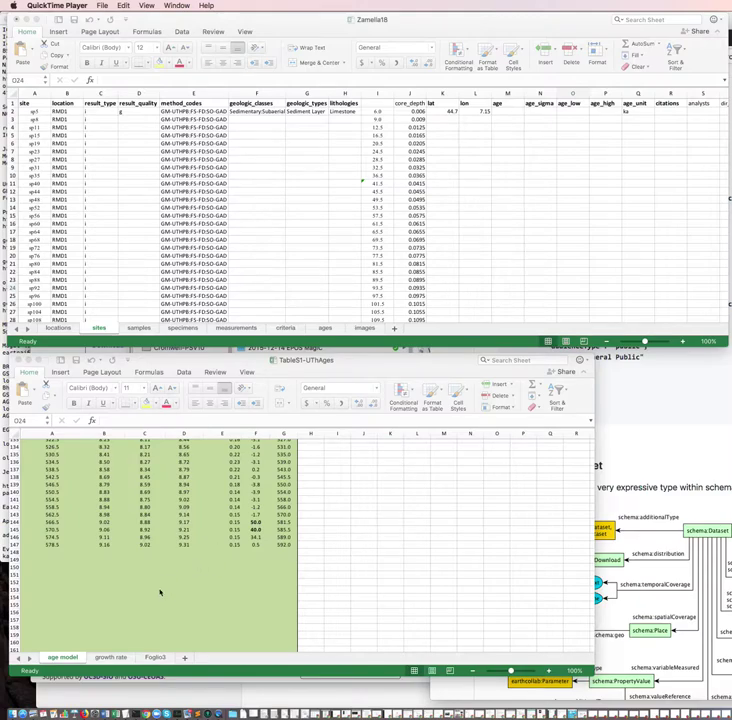
Step: Copy the age minus and age plus values from row 3 to 147 of the age model table into age_low and age_high, starting at row 2
scroll(160, 590, up, 2)
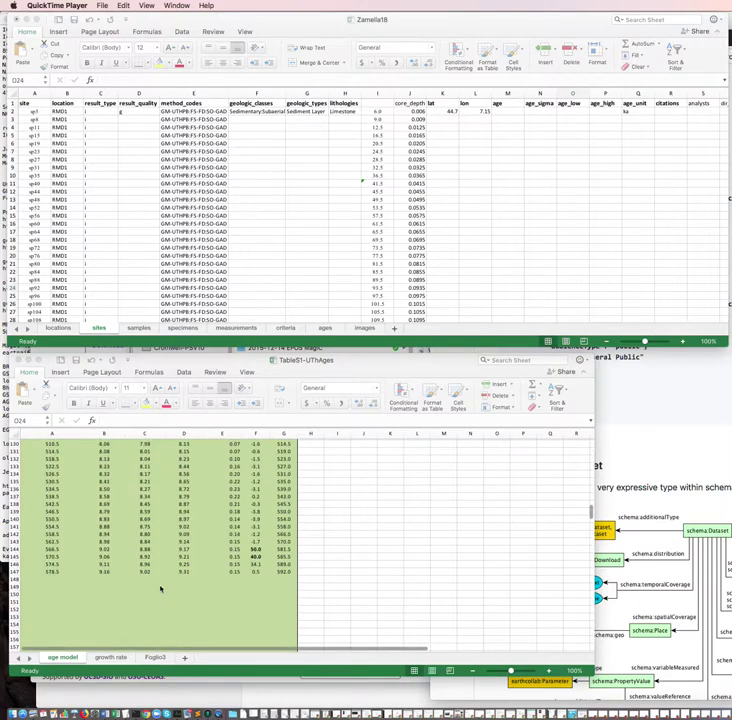
scroll(239, 614, up, 5)
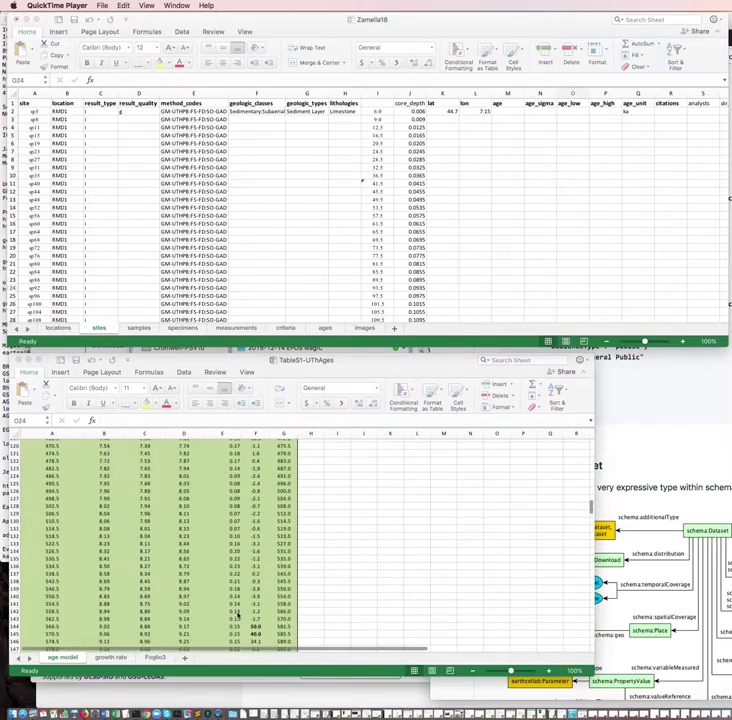
scroll(237, 614, up, 20)
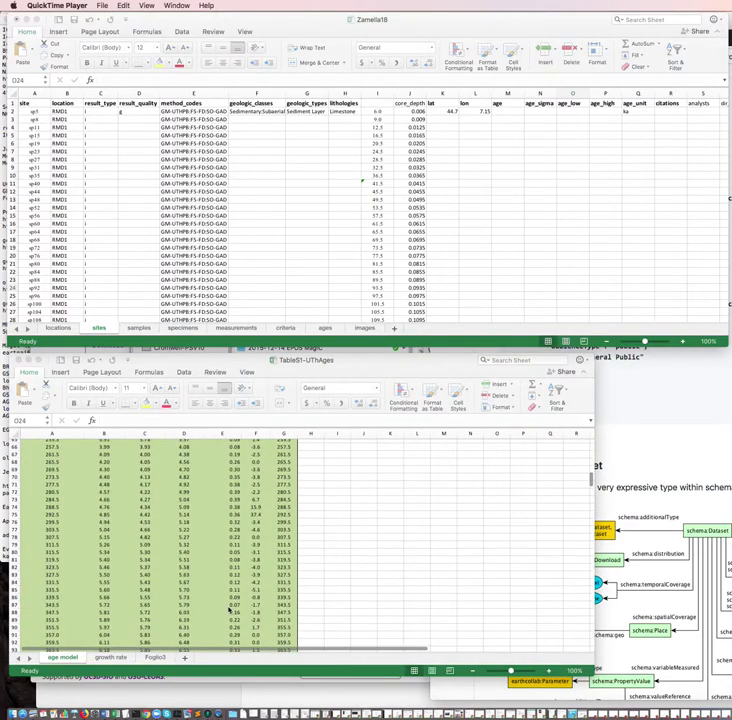
scroll(230, 606, up, 15)
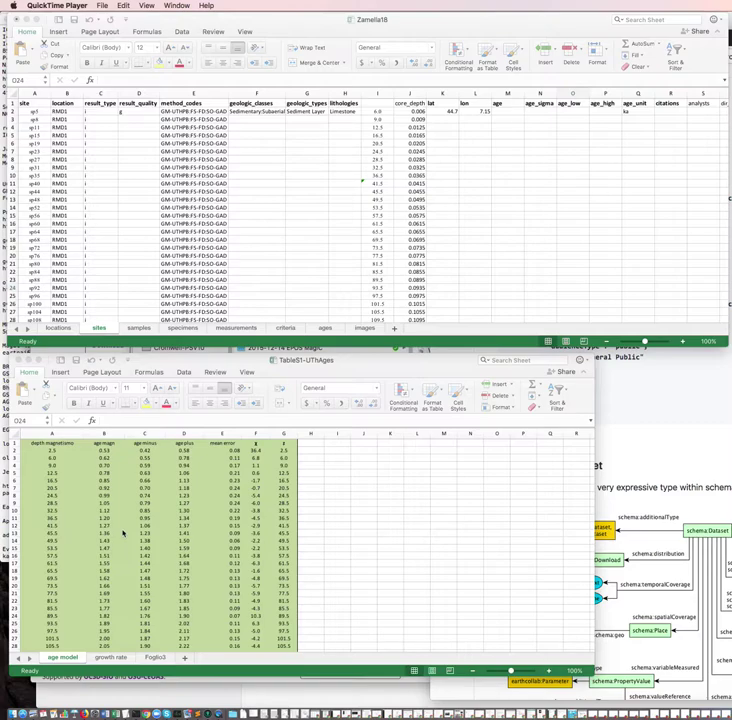
click(107, 451)
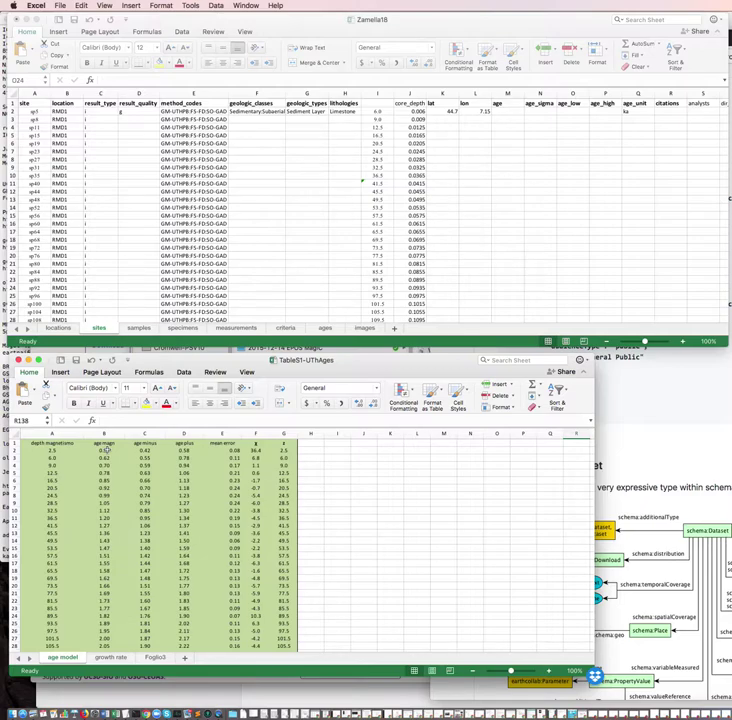
drag(145, 452, 182, 510)
key(super+c)
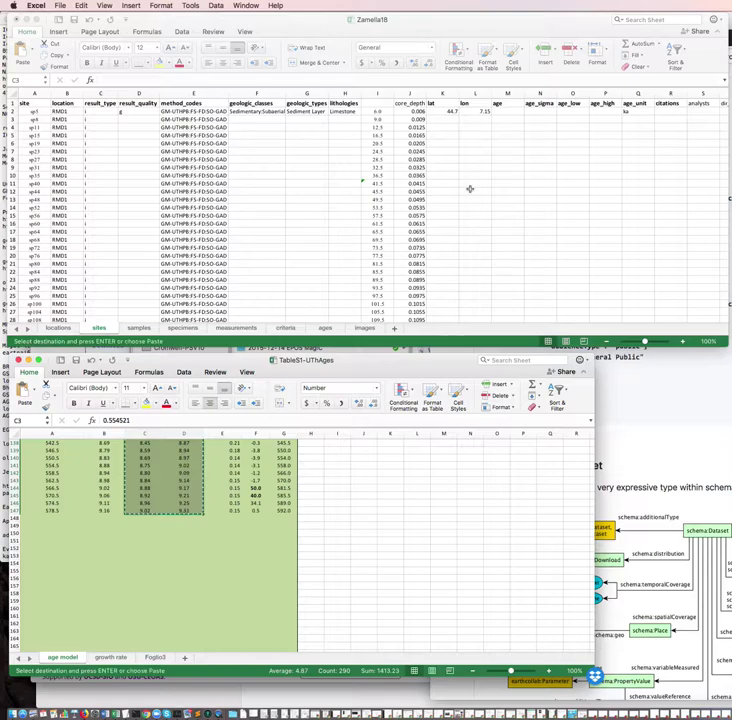
click(570, 111)
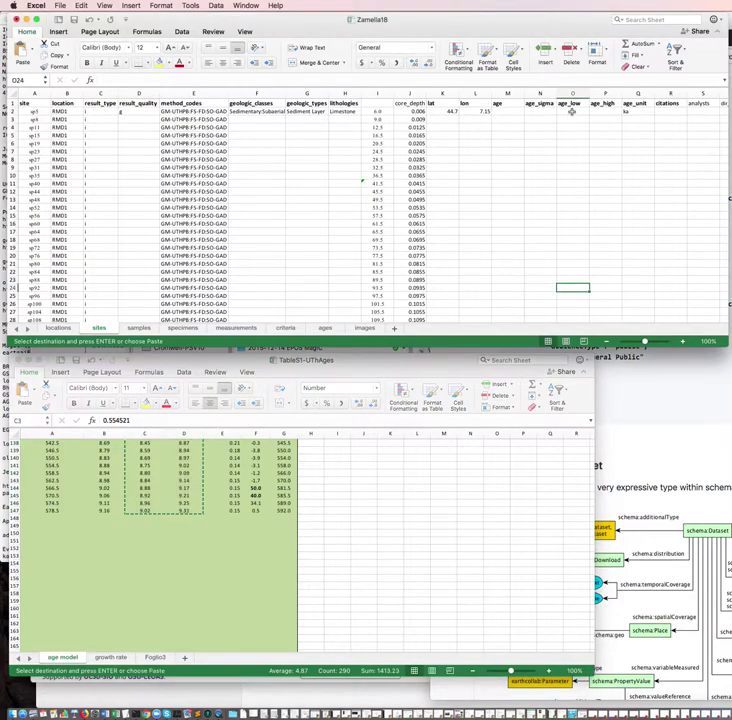
click(573, 111)
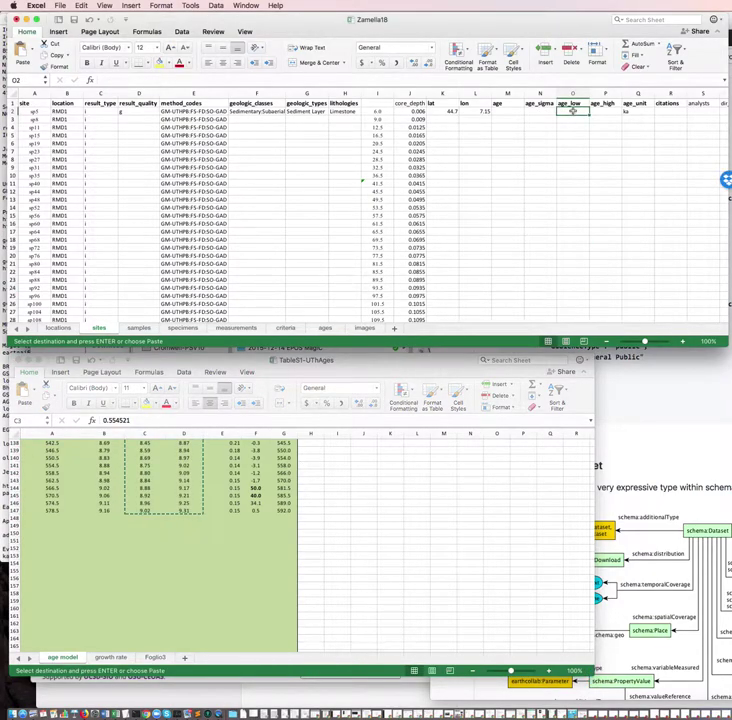
key(super+v)
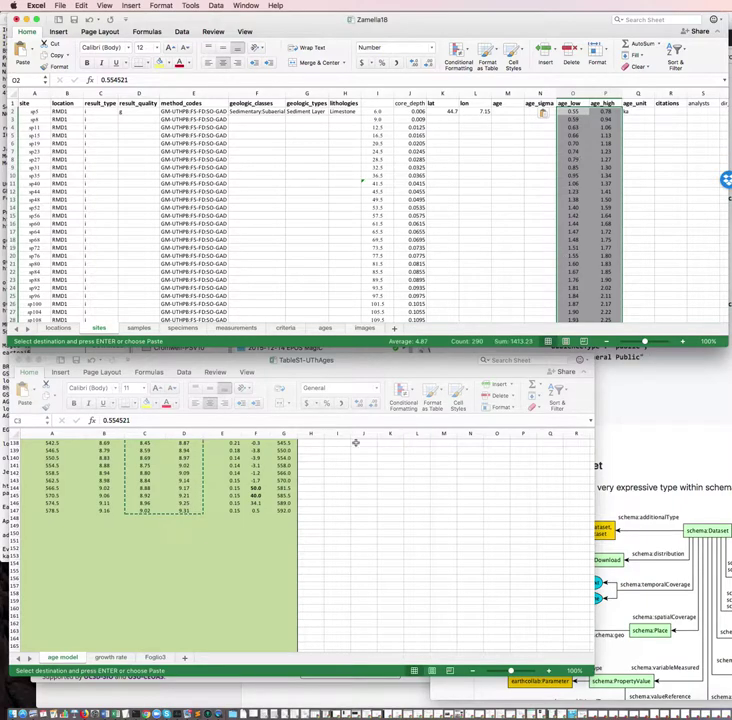
Step: Copy the age magn values from rows 2 to 146 of the age model table into the sites sheet's age column, starting at row 2
scroll(314, 510, up, 1)
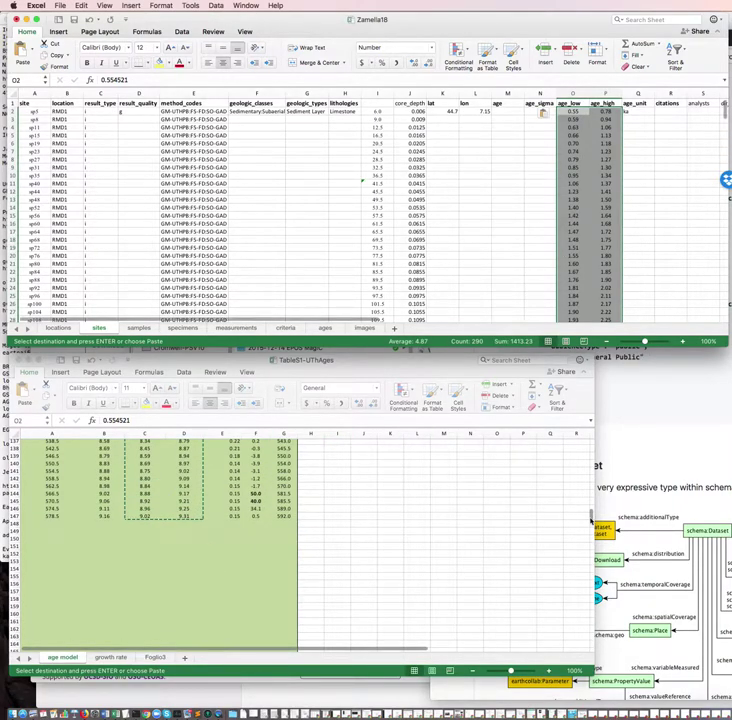
drag(590, 520, 584, 462)
click(116, 456)
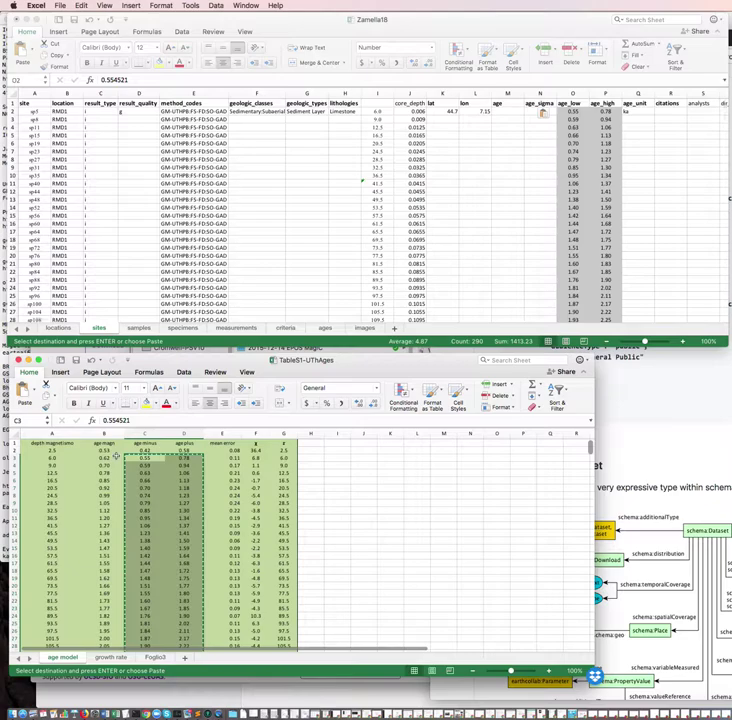
drag(110, 450, 105, 530)
key(ctrl+c)
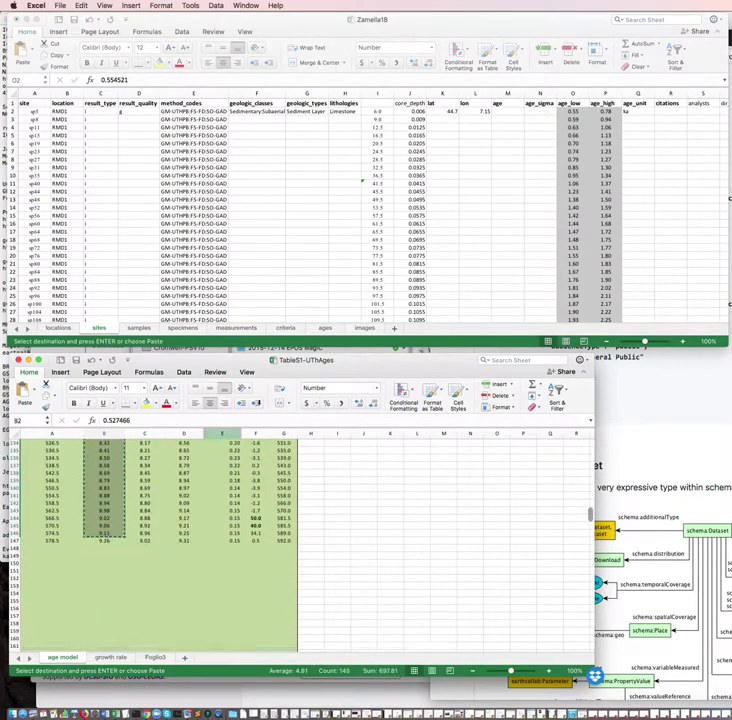
click(512, 113)
click(508, 111)
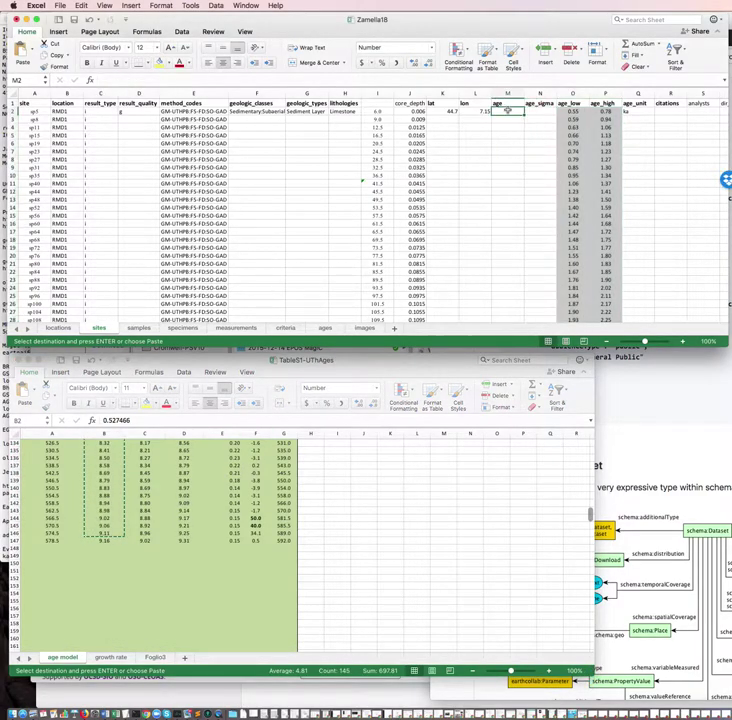
key(super+v)
scroll(530, 245, down, 5)
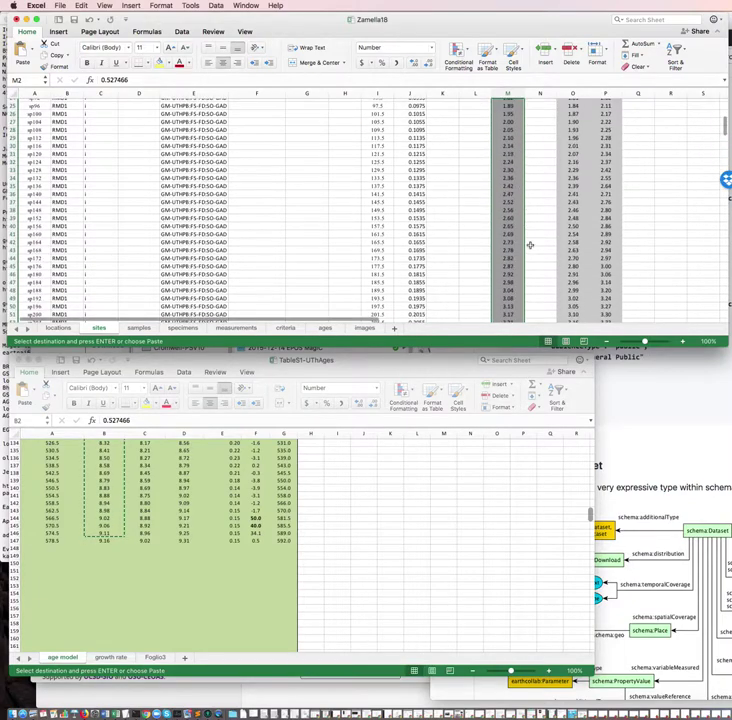
scroll(530, 245, down, 20)
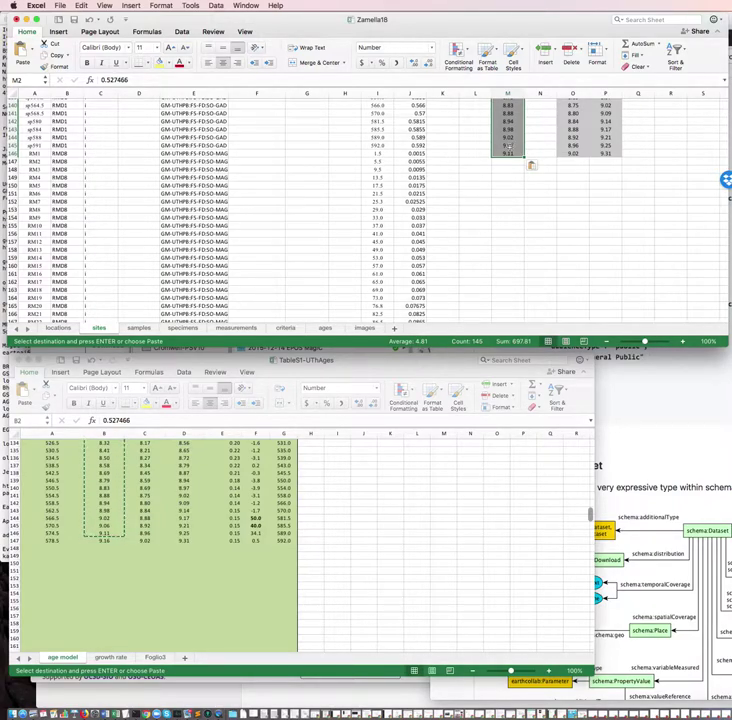
scroll(509, 150, down, 1)
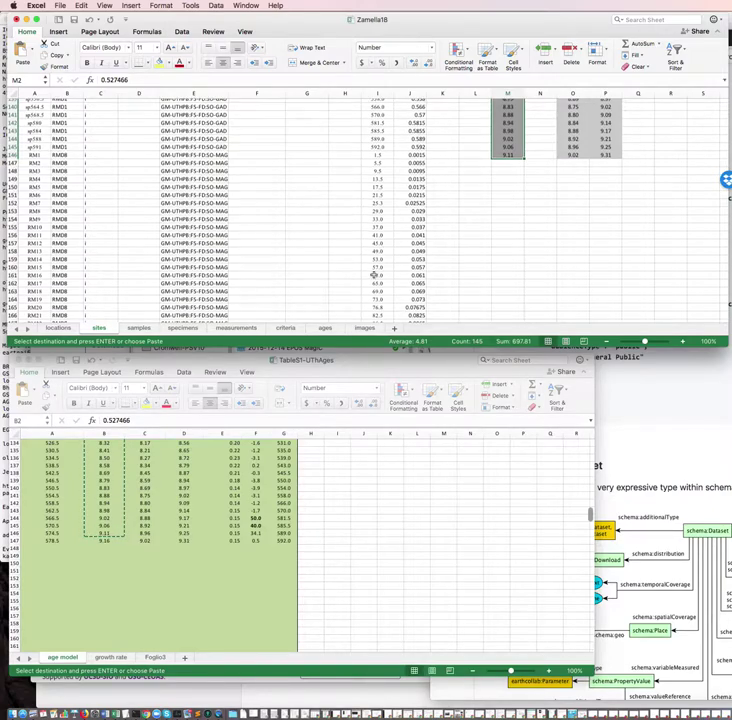
scroll(375, 276, up, 2)
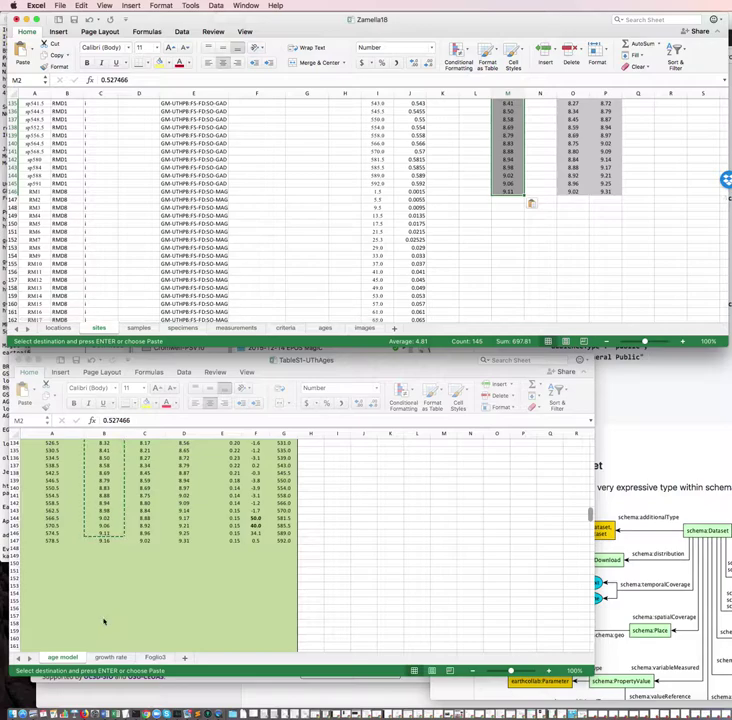
Step: Copy the depth magnetismo values in rows 2 to 147 of the age model table
scroll(103, 620, up, 15)
scroll(57, 593, up, 10)
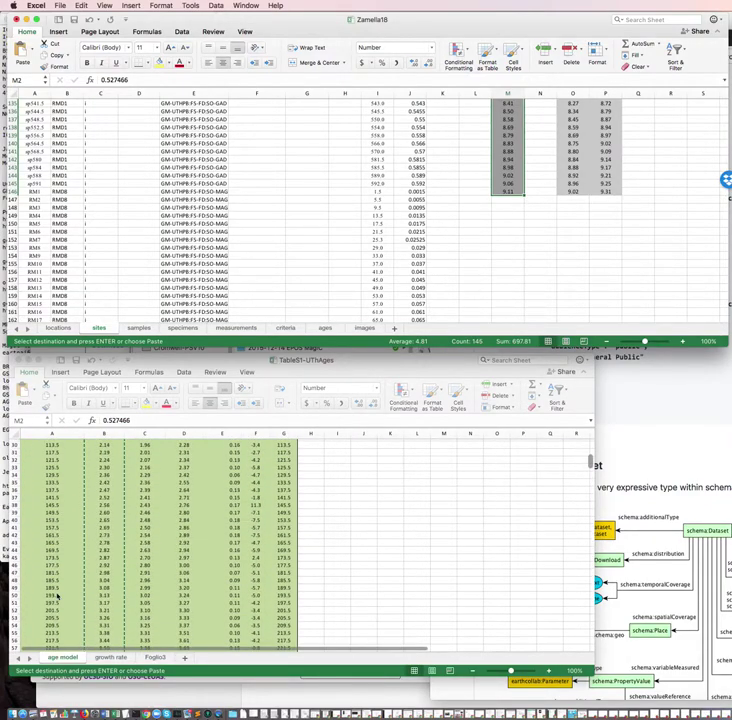
click(53, 451)
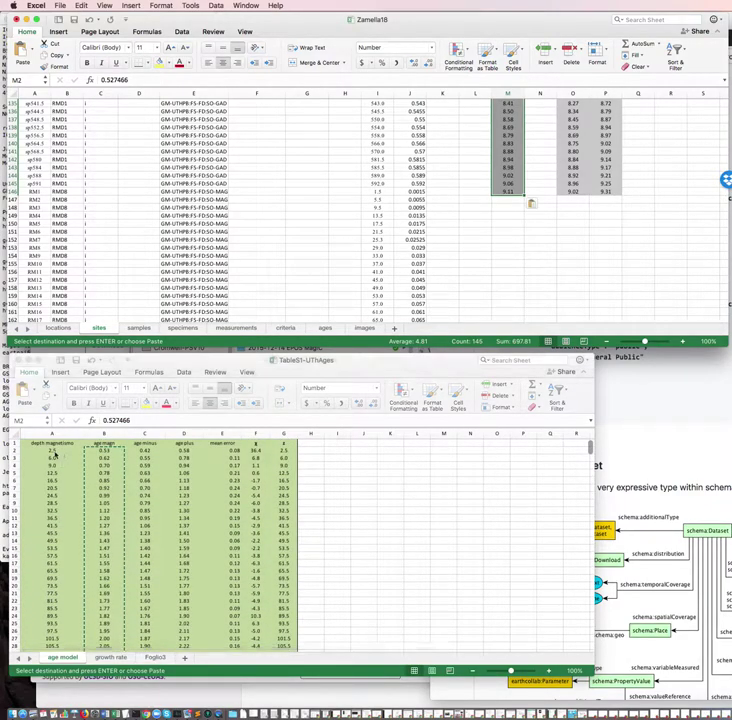
drag(53, 451, 128, 455)
drag(90, 376, 68, 486)
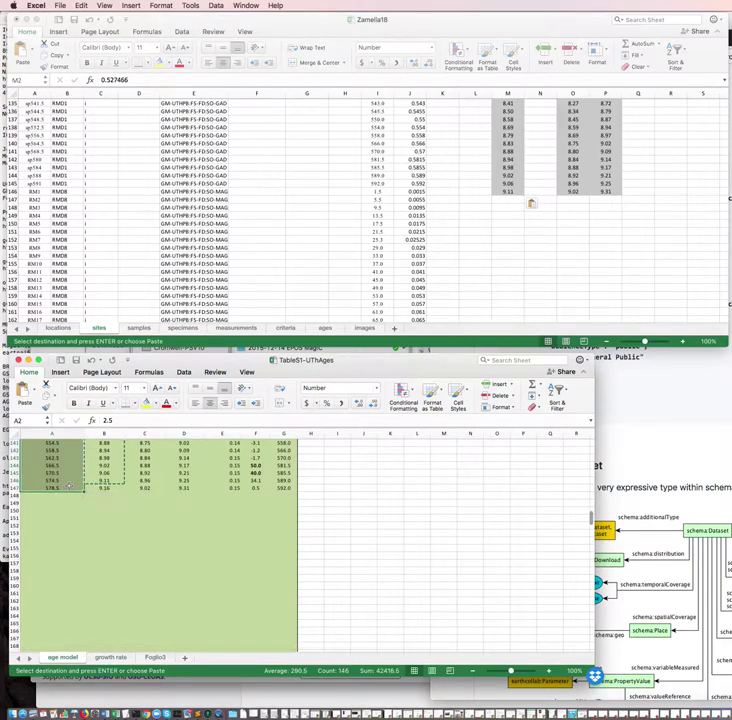
scroll(425, 183, up, 6)
scroll(425, 183, up, 20)
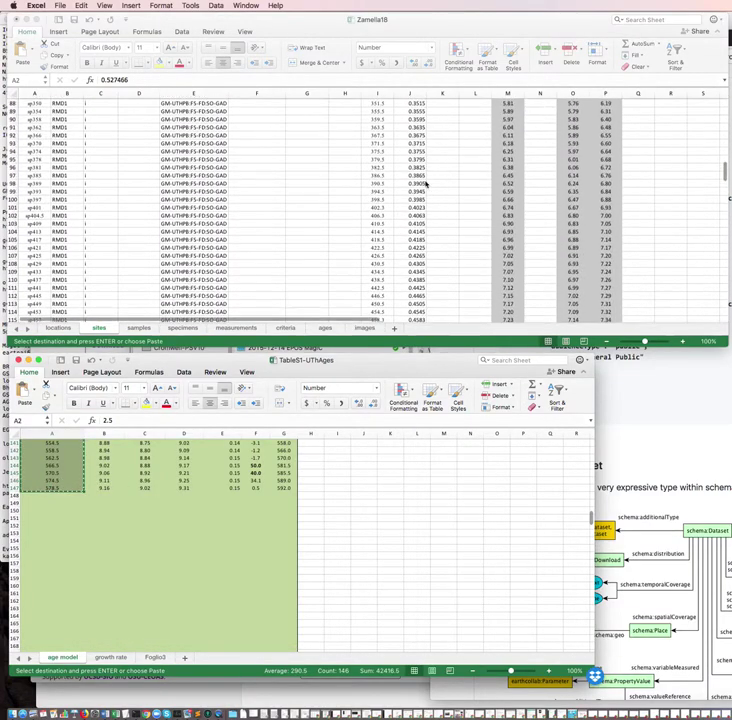
scroll(349, 178, up, 4)
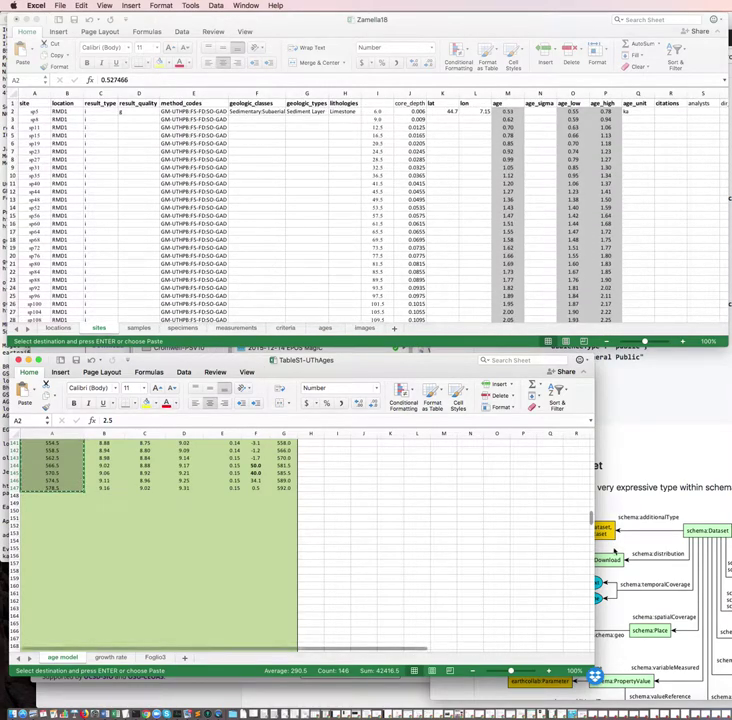
drag(591, 520, 588, 426)
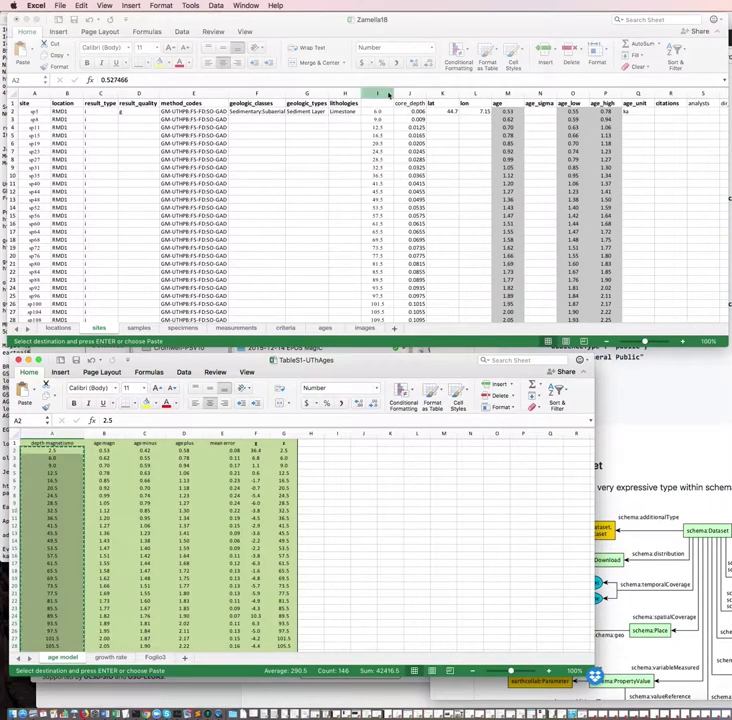
Step: Insert an empty column after lithologies in the sites sheet and paste the copied depths into it, starting at row 1
right_click(389, 93)
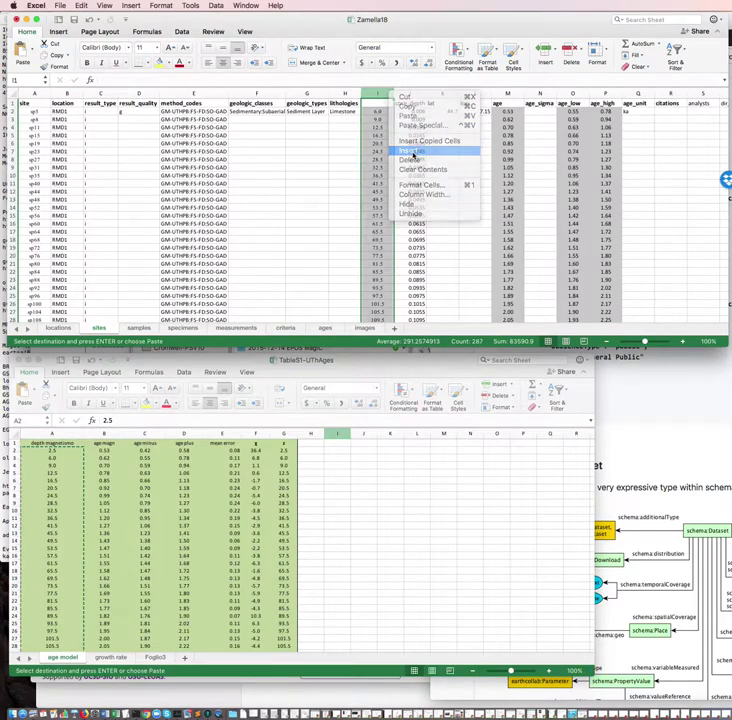
click(409, 151)
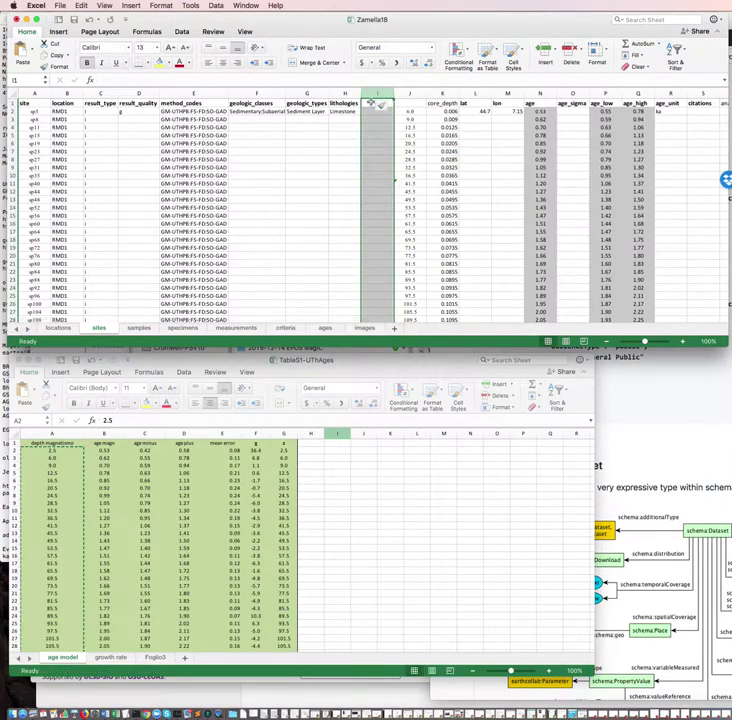
click(372, 103)
key(super+v)
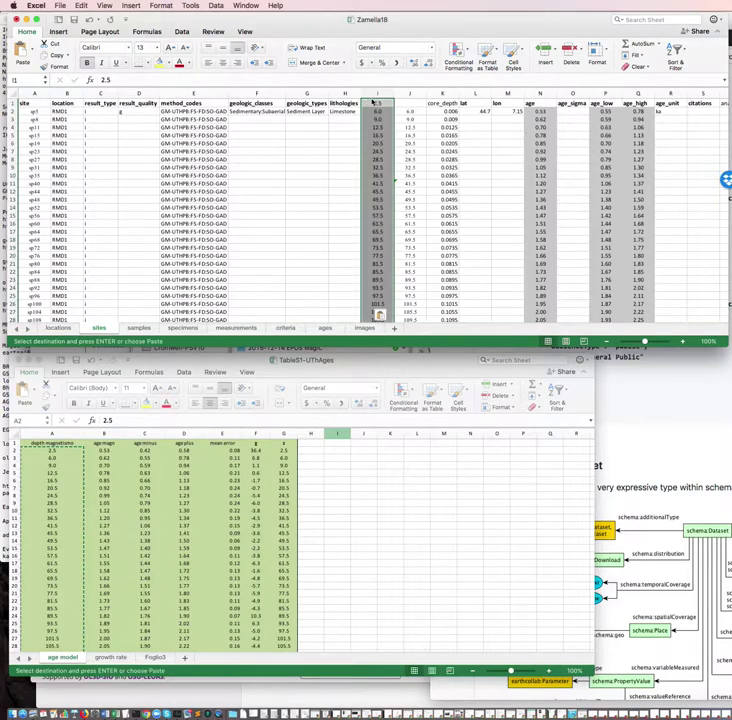
Step: Compare the pasted depths with the adjacent site depths and delete the unmatched 357.0 cell at I90, shifting the cells up
scroll(400, 280, down, 2)
scroll(416, 296, down, 10)
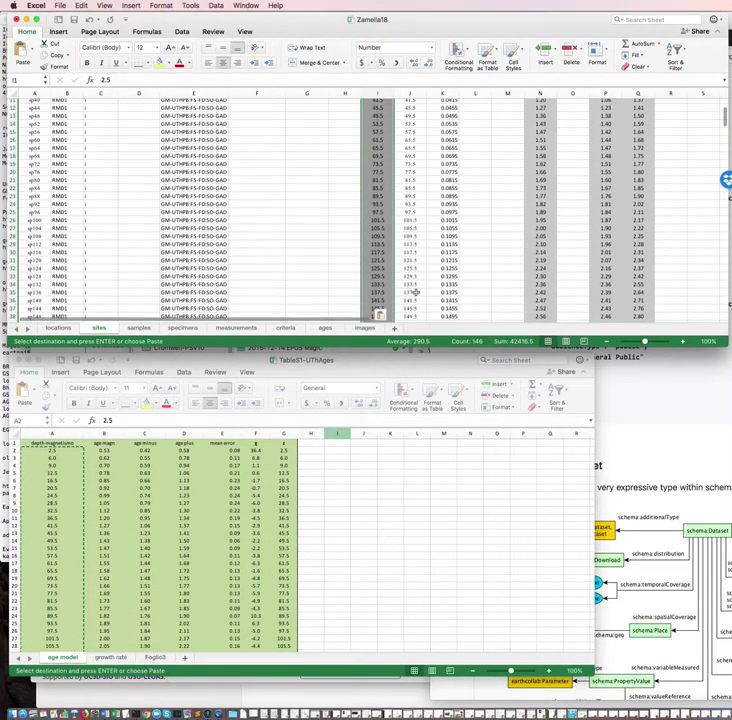
scroll(424, 302, down, 5)
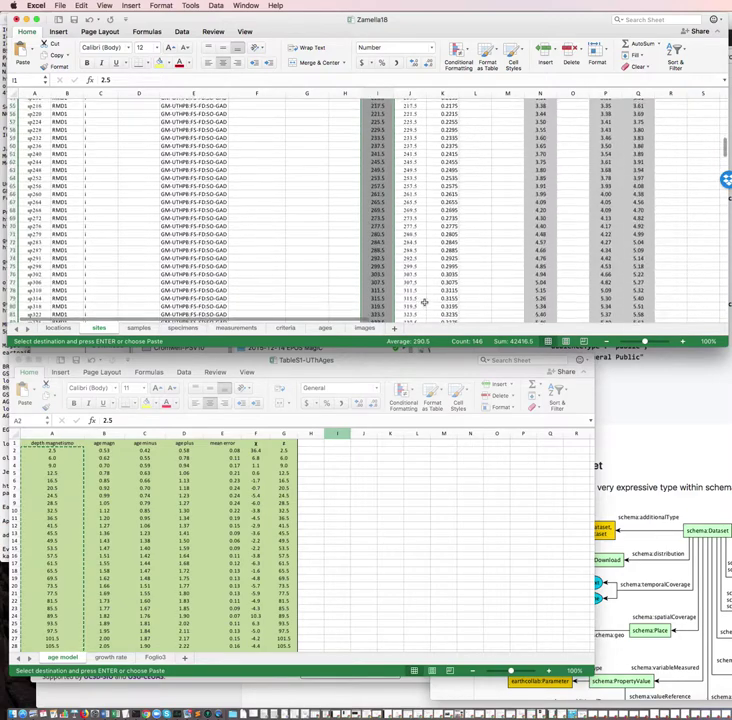
scroll(424, 303, down, 8)
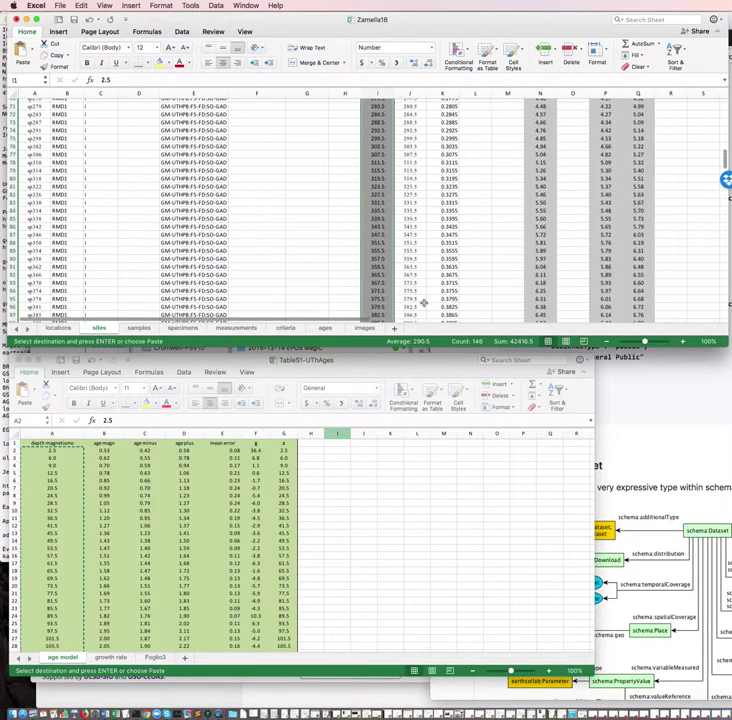
scroll(424, 303, up, 2)
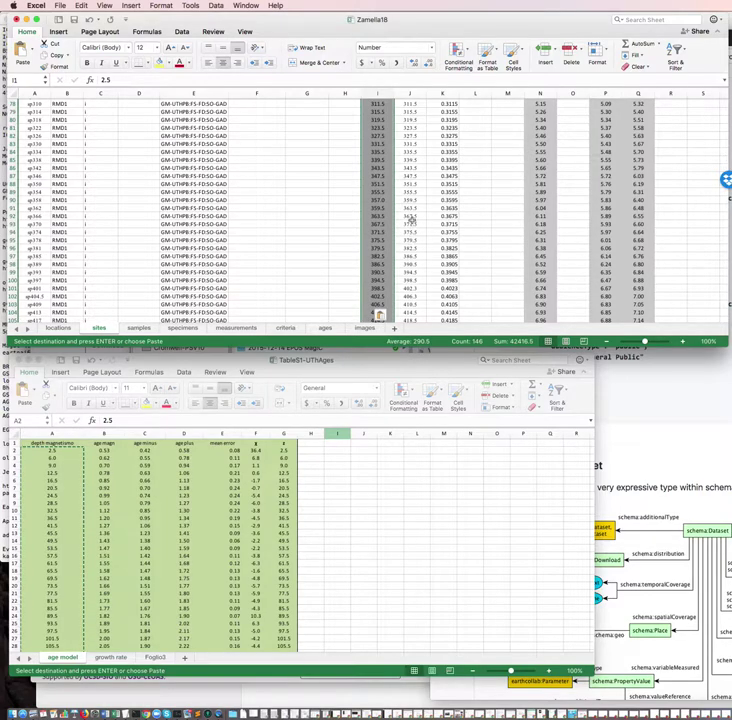
scroll(399, 234, up, 1)
scroll(403, 238, up, 2)
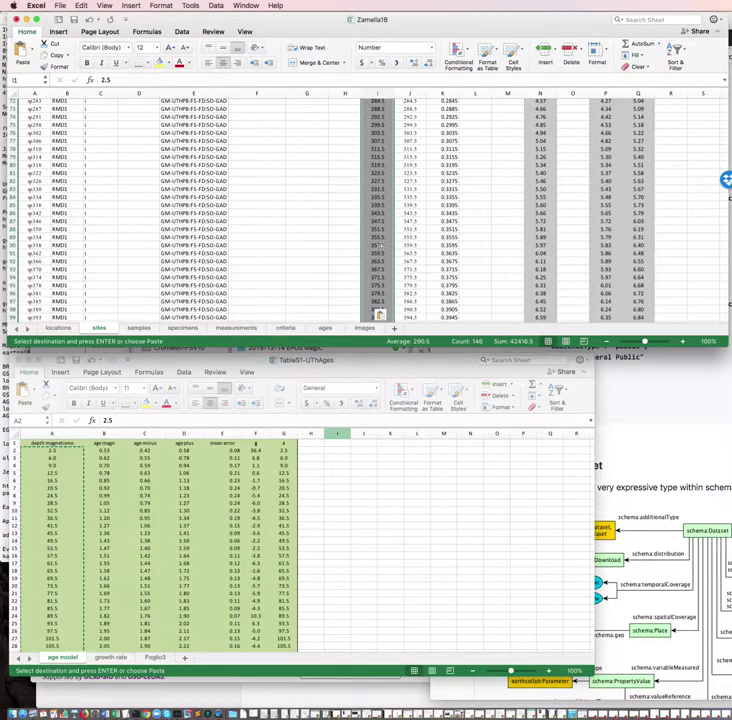
click(380, 245)
right_click(381, 246)
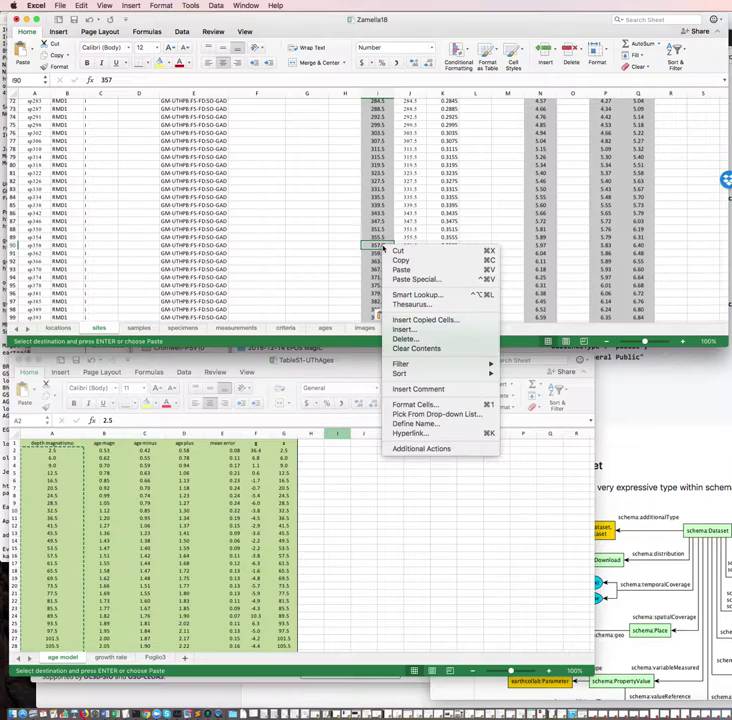
click(405, 339)
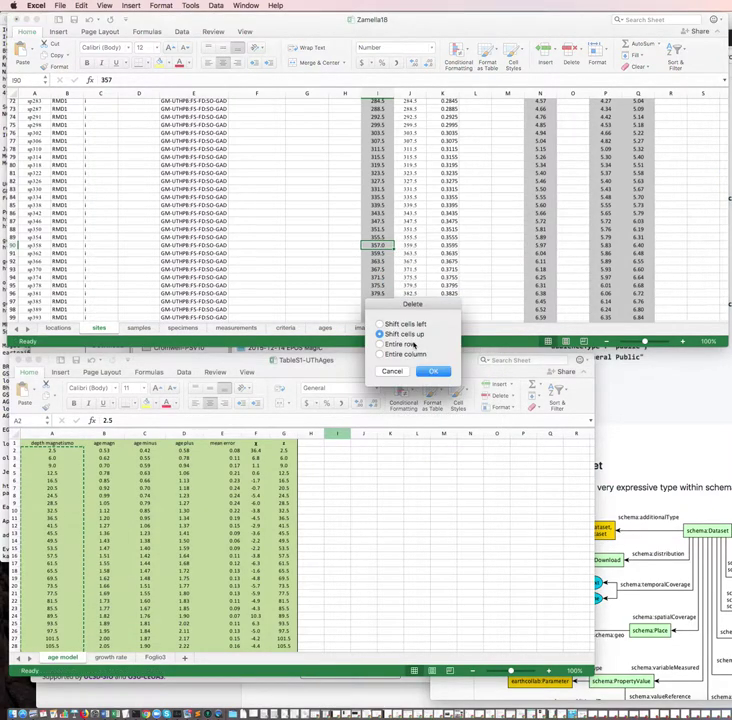
click(433, 372)
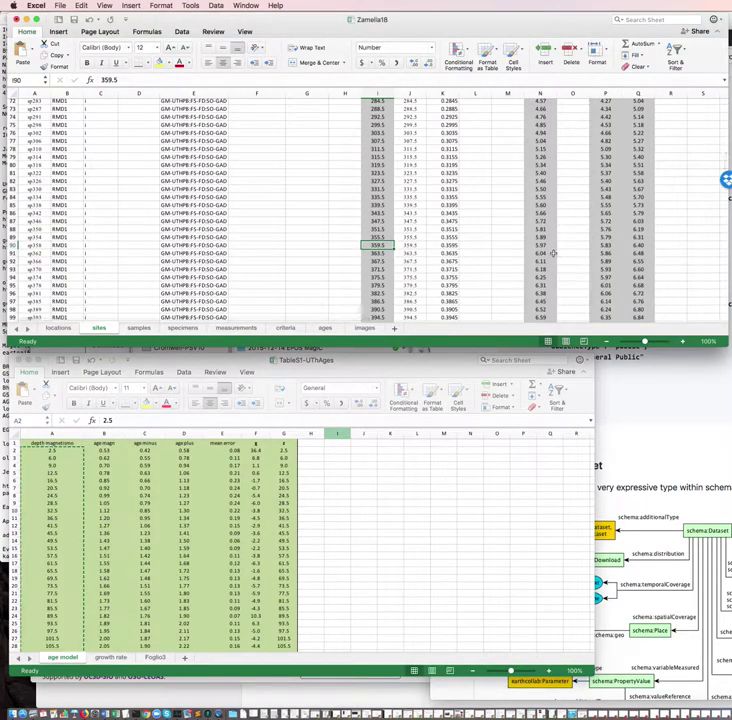
Step: Delete the age cells N90:Q90 in the sites sheet, shifting the cells below up
drag(540, 245, 640, 245)
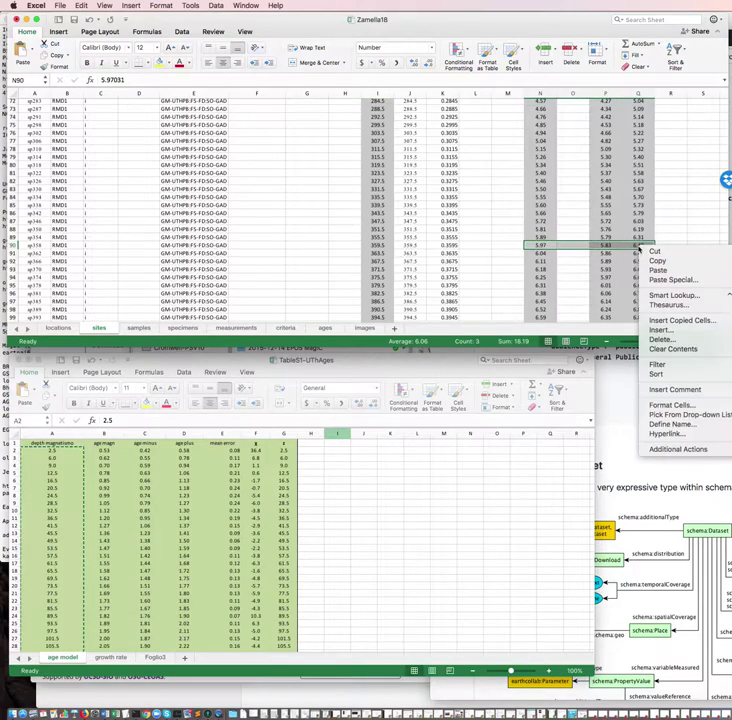
click(662, 340)
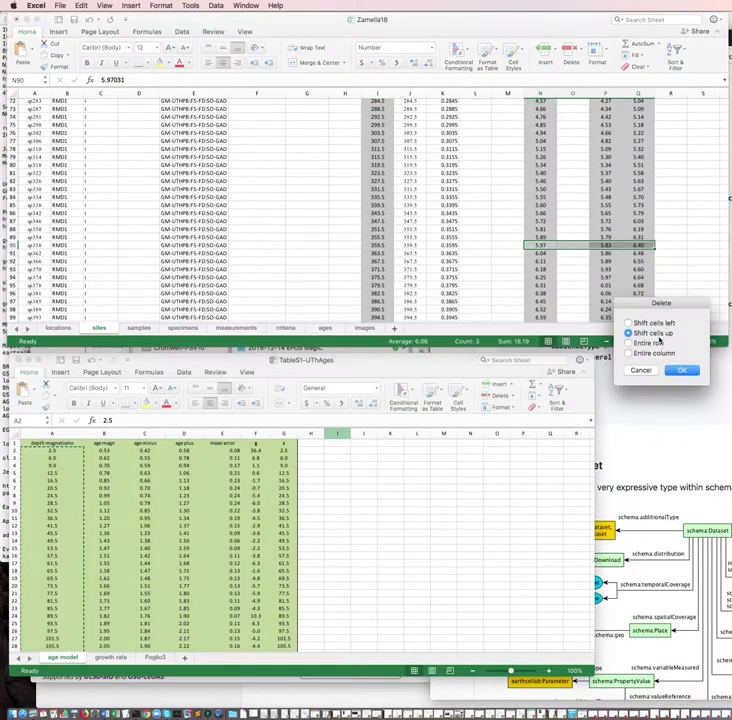
click(680, 371)
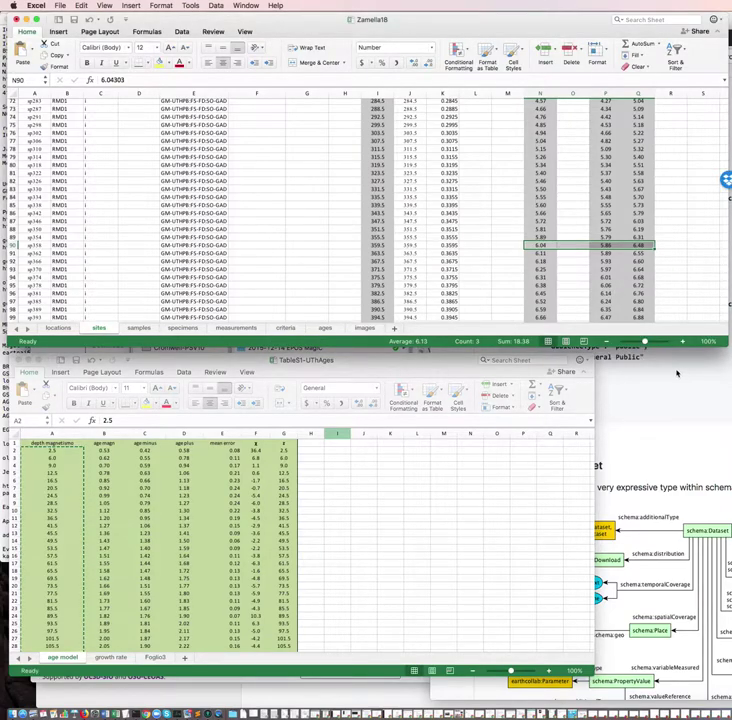
Step: Compare the pasted depths in column I with the site depths in column J from row 90 downward, looking for mismatches
scroll(415, 296, down, 3)
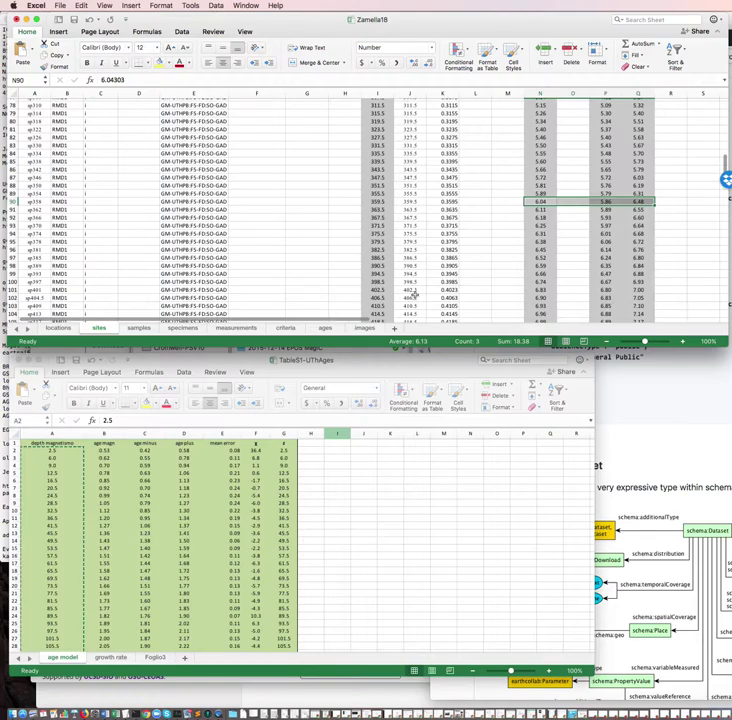
scroll(413, 296, down, 6)
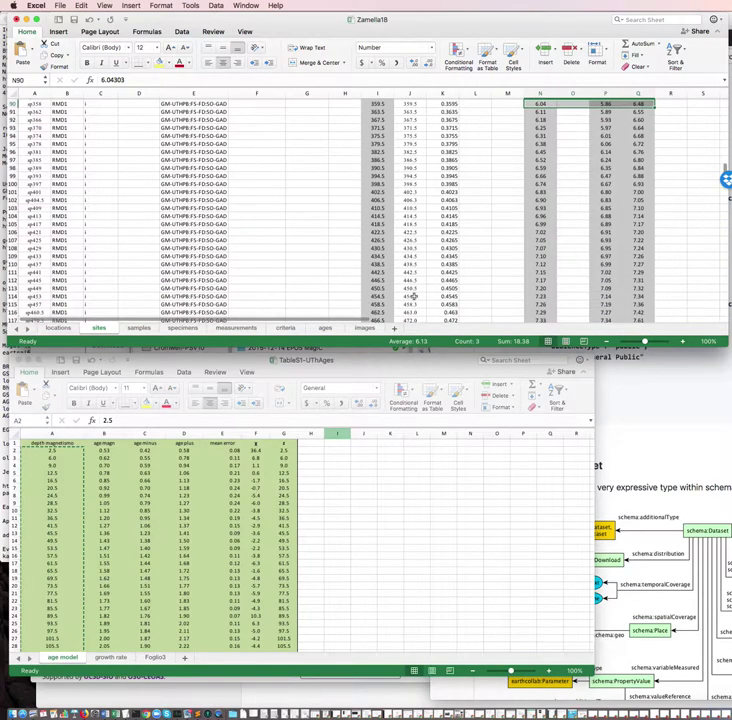
scroll(420, 301, down, 3)
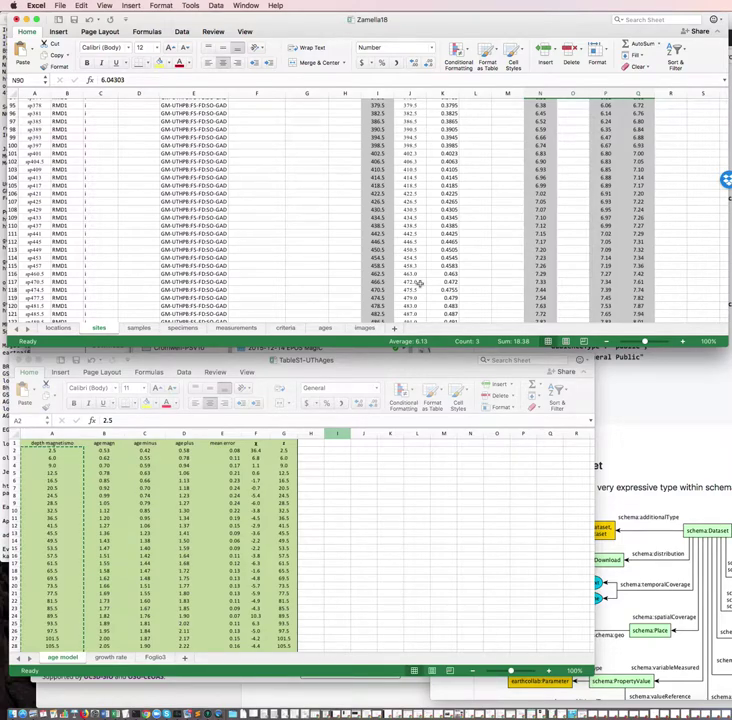
scroll(420, 284, down, 2)
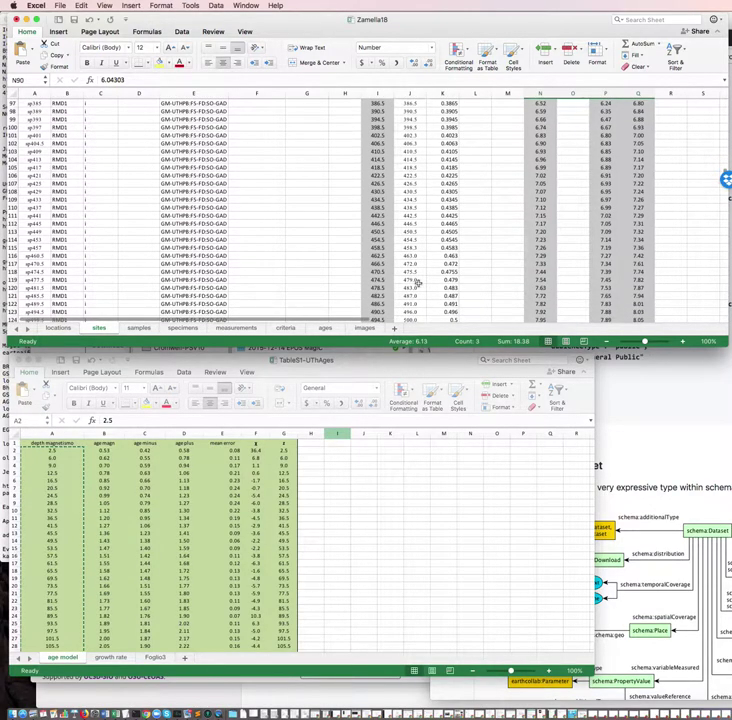
scroll(440, 305, down, 2)
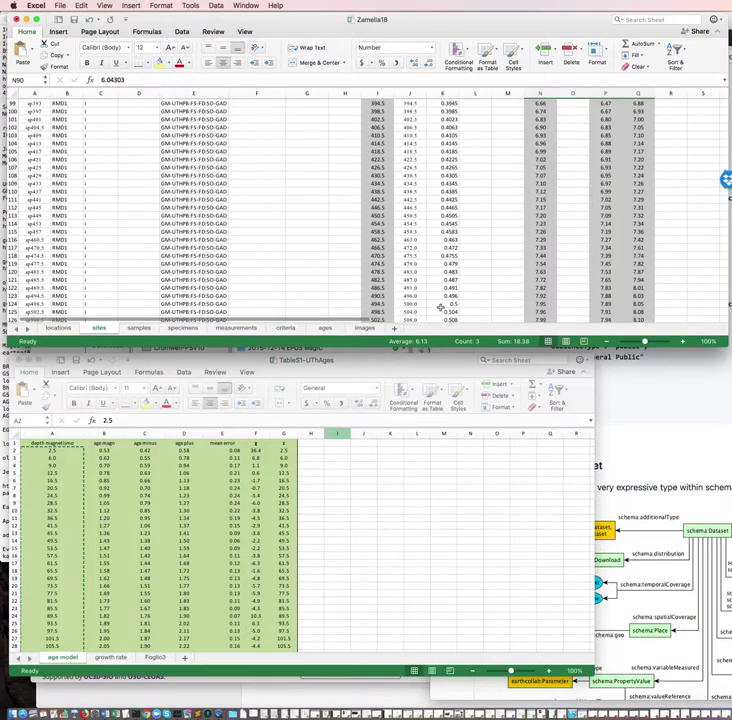
scroll(437, 307, down, 15)
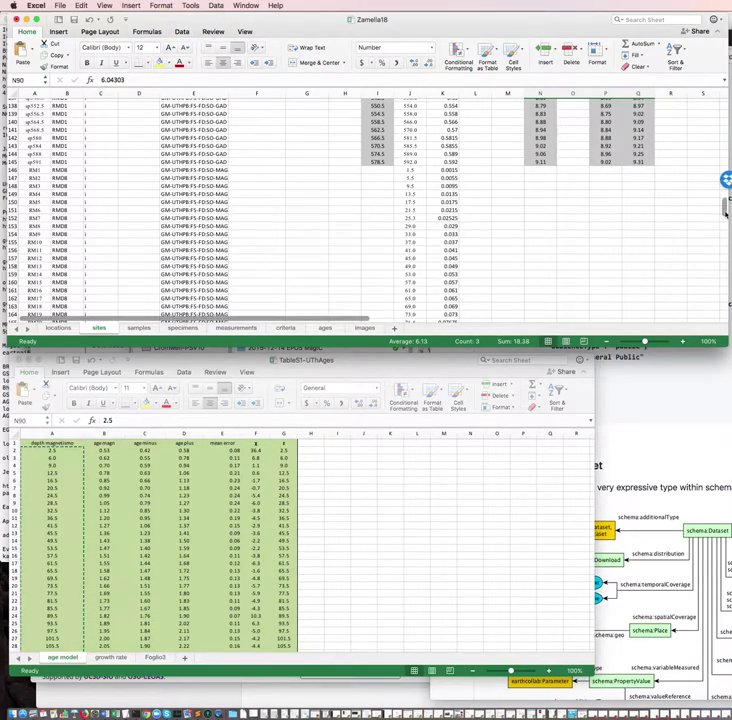
drag(725, 212, 699, 163)
scroll(506, 290, down, 5)
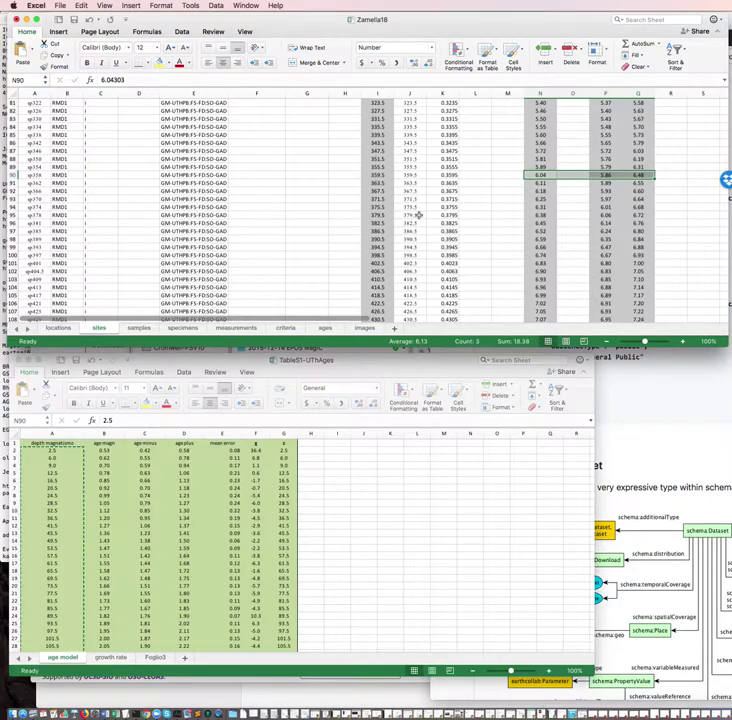
scroll(426, 240, up, 2)
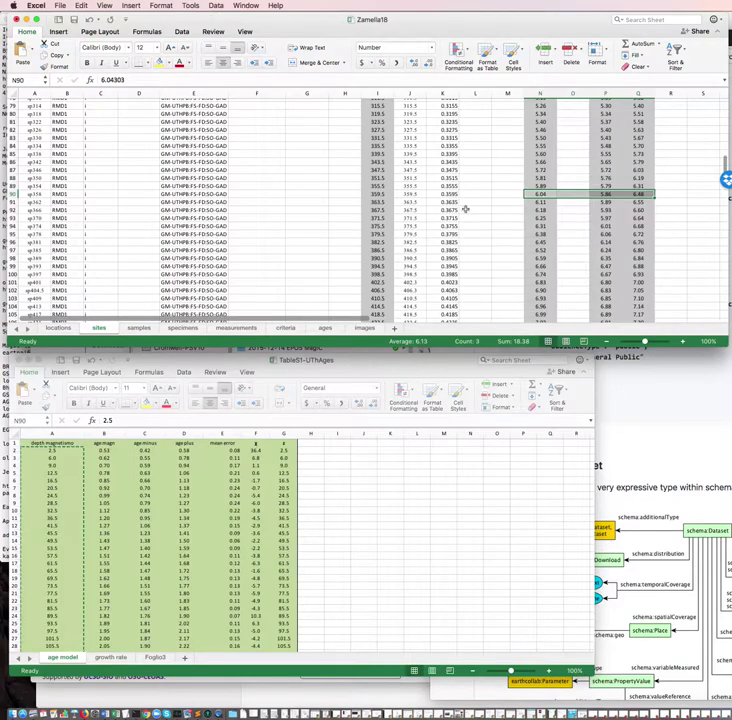
scroll(414, 210, down, 1)
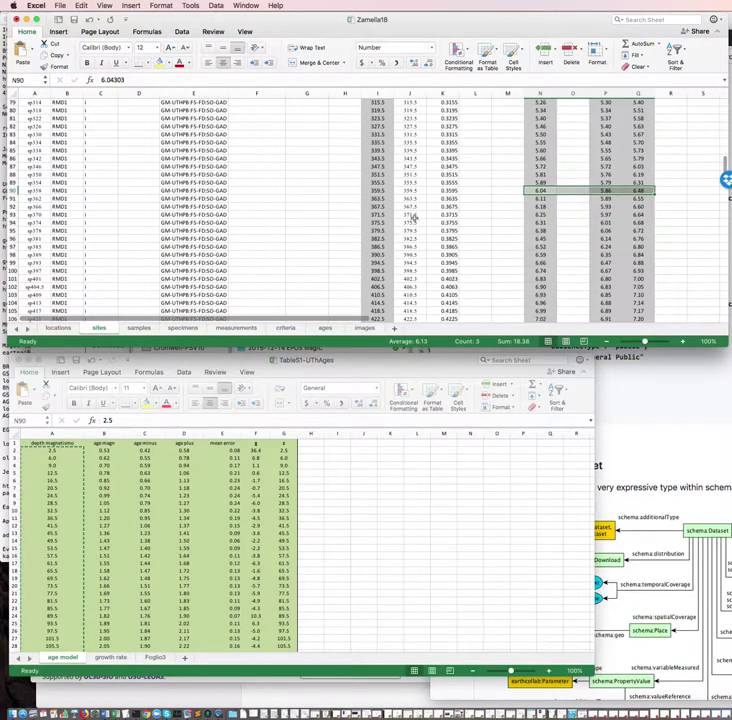
scroll(424, 245, down, 2)
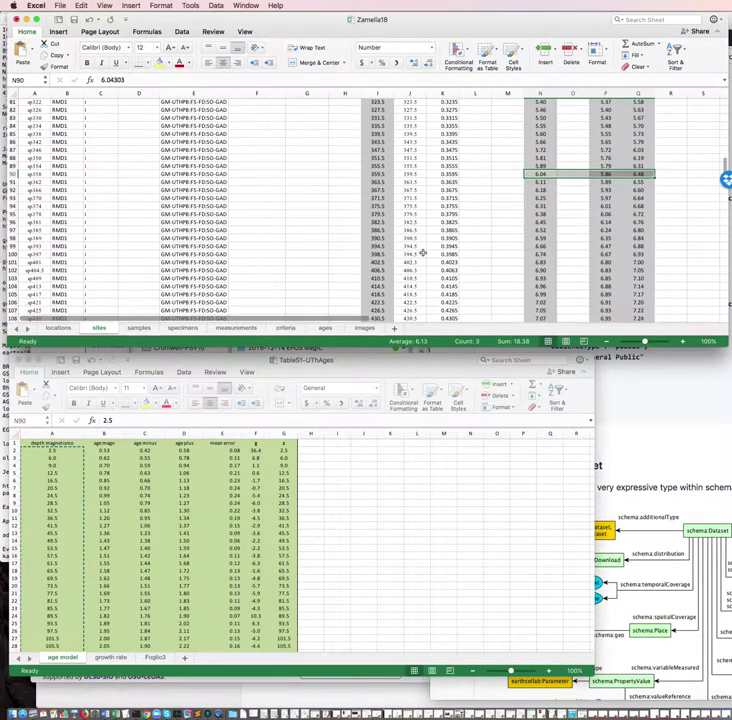
scroll(426, 262, down, 1)
scroll(425, 265, down, 11)
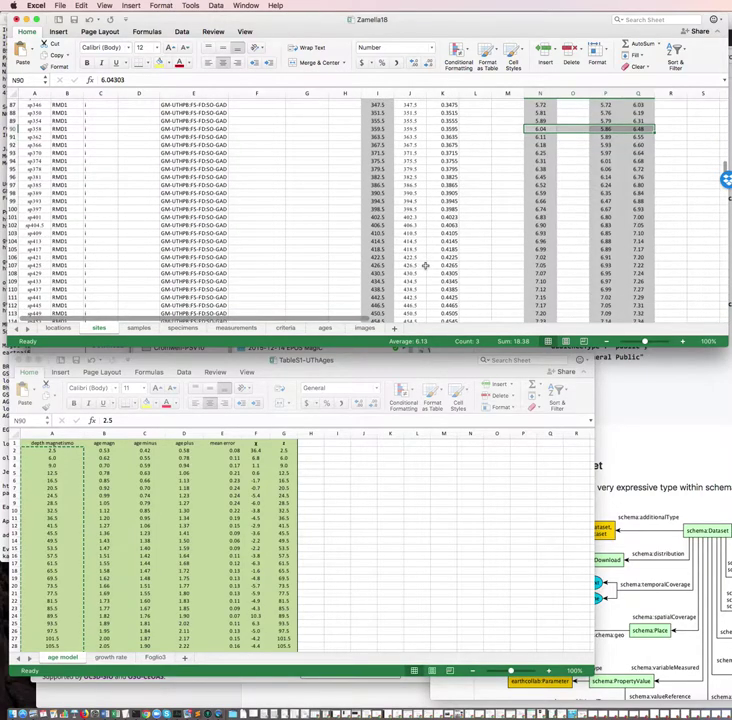
scroll(425, 267, up, 12)
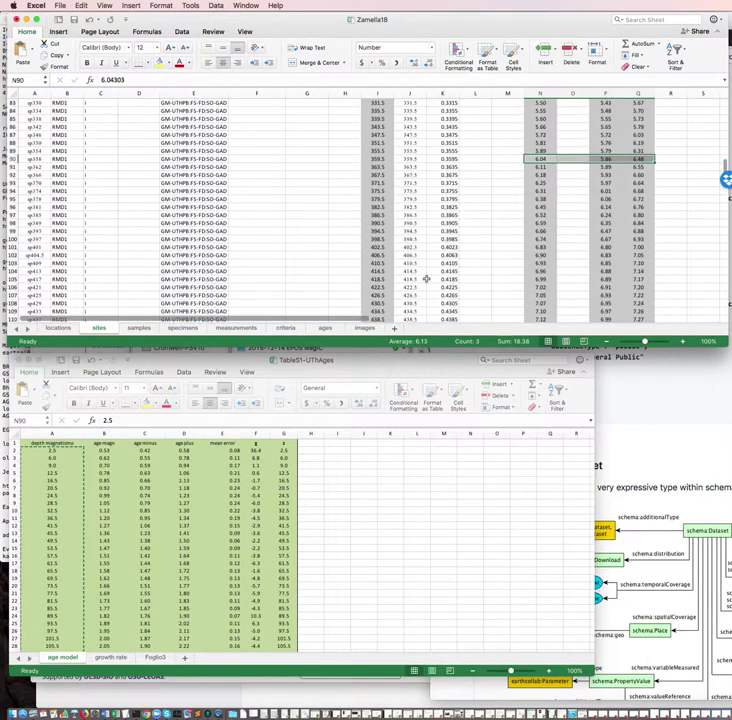
scroll(426, 278, down, 10)
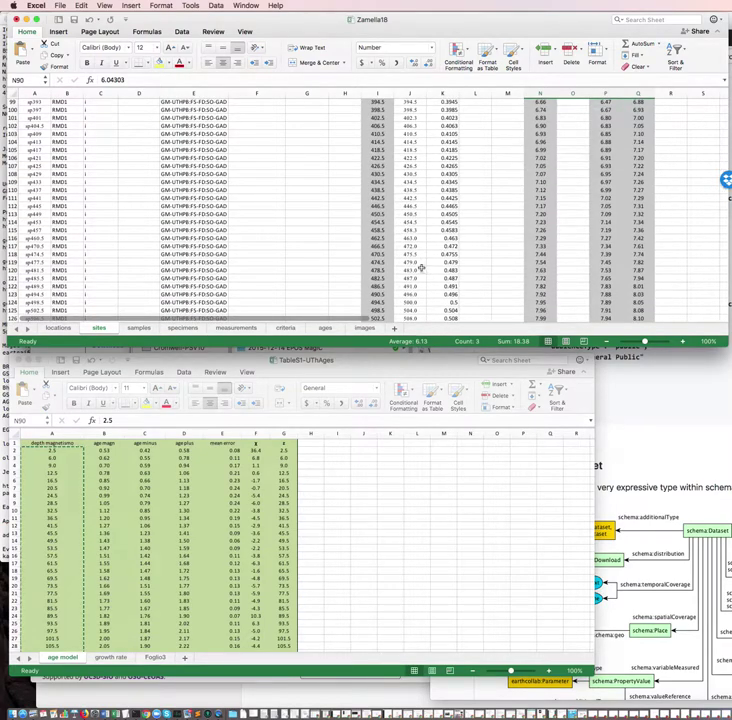
scroll(424, 265, down, 1)
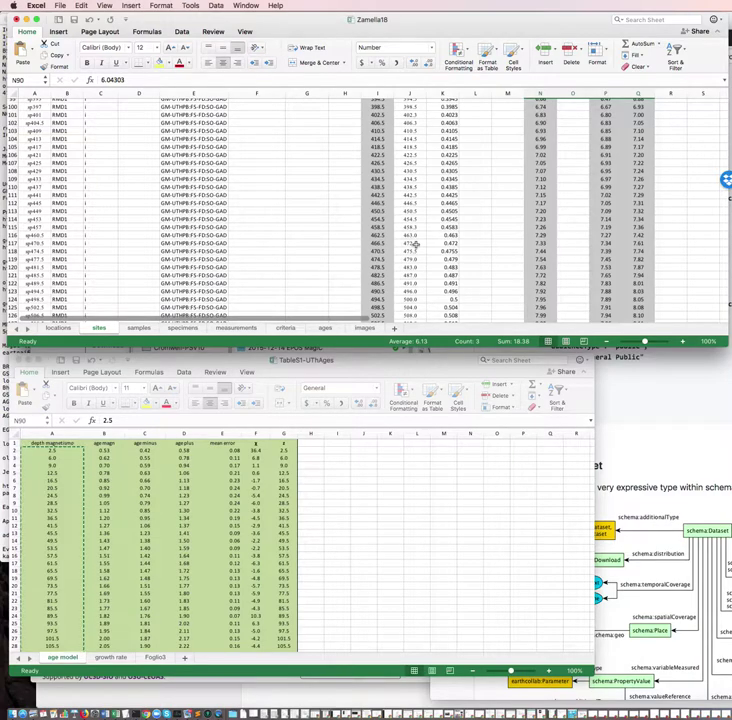
Step: Try deleting the two pasted depth cells I117:I118, shifting the cells up
drag(378, 243, 380, 251)
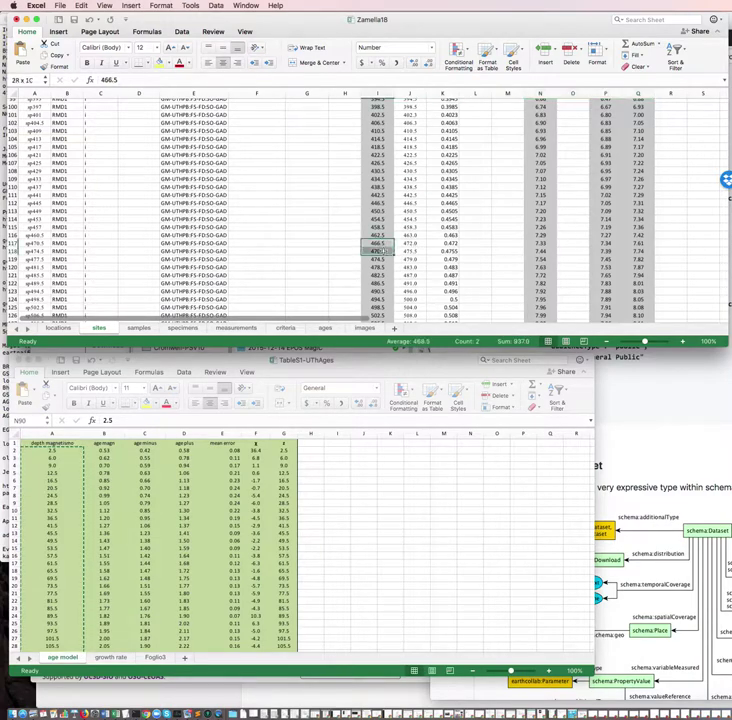
right_click(386, 251)
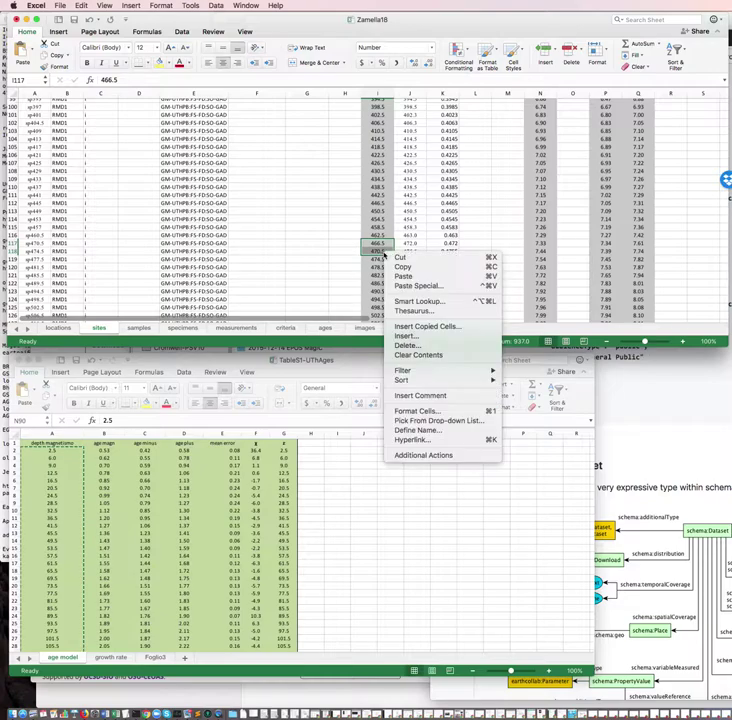
click(418, 345)
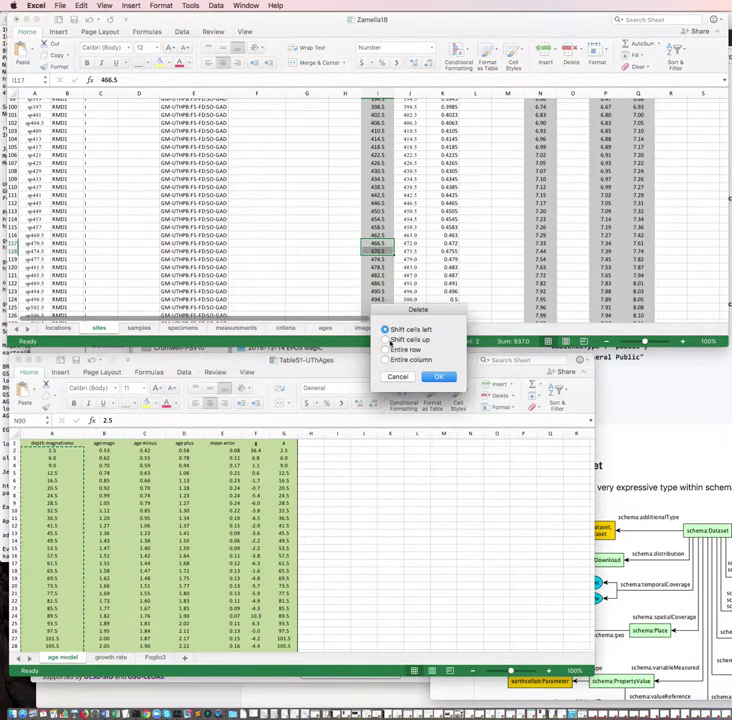
click(386, 340)
click(438, 376)
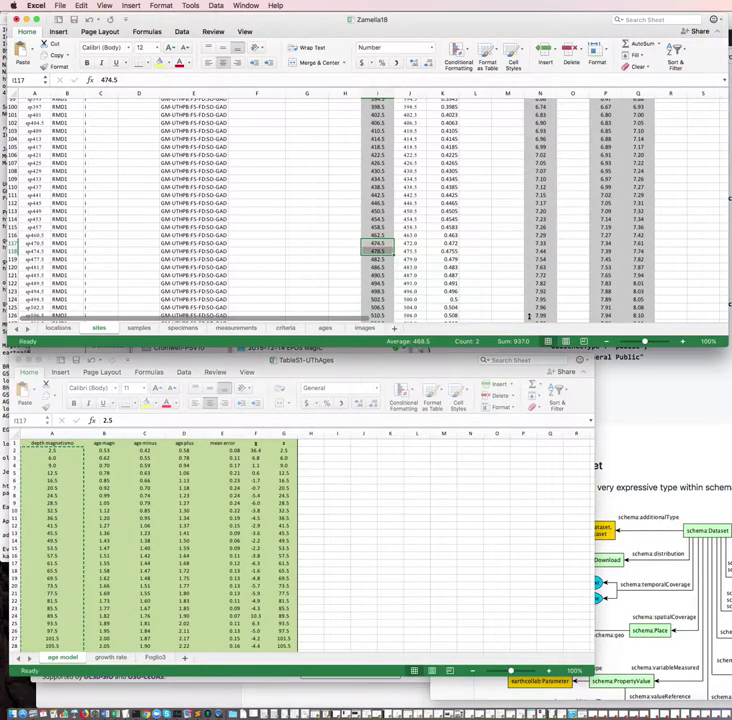
Step: Try deleting the corresponding age cells N117:Q118, shifting the cells up
drag(535, 244, 638, 251)
right_click(640, 251)
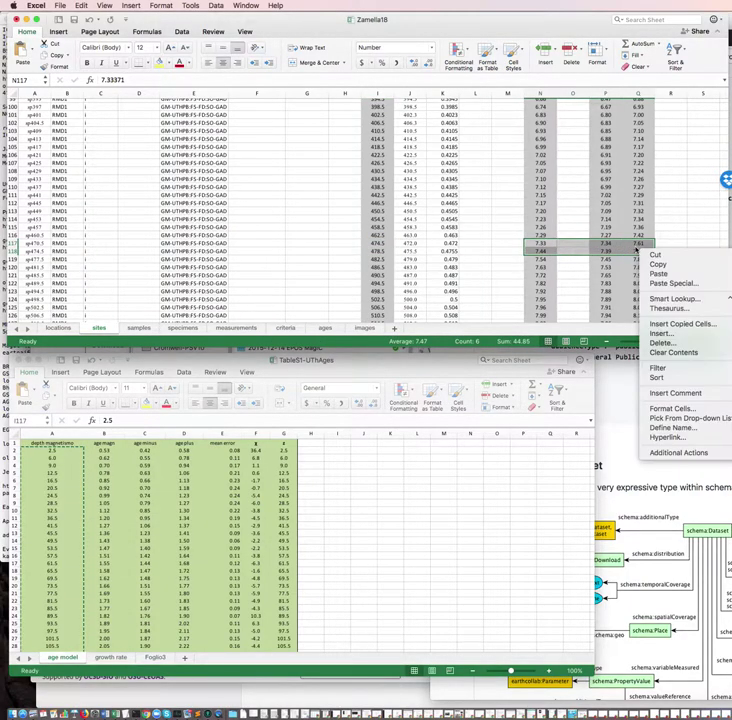
click(667, 343)
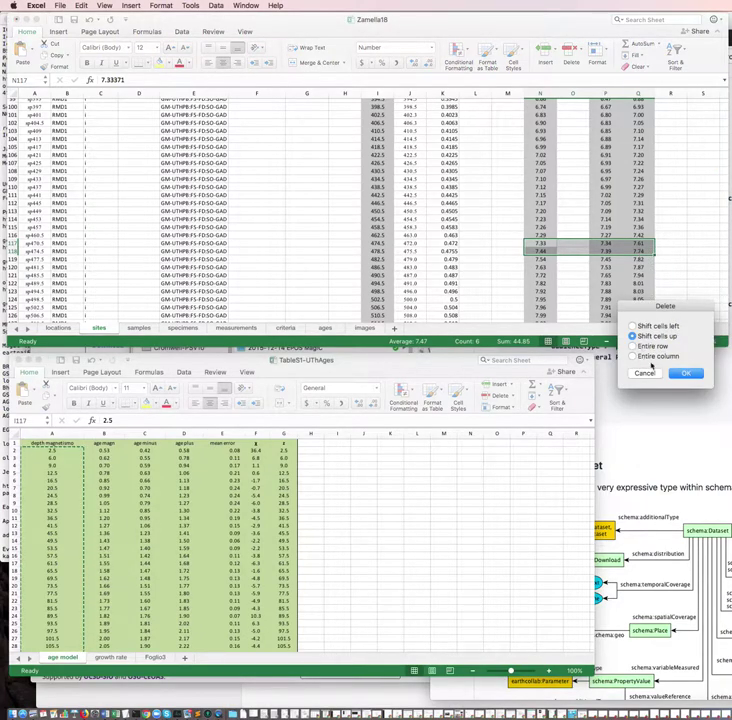
click(685, 373)
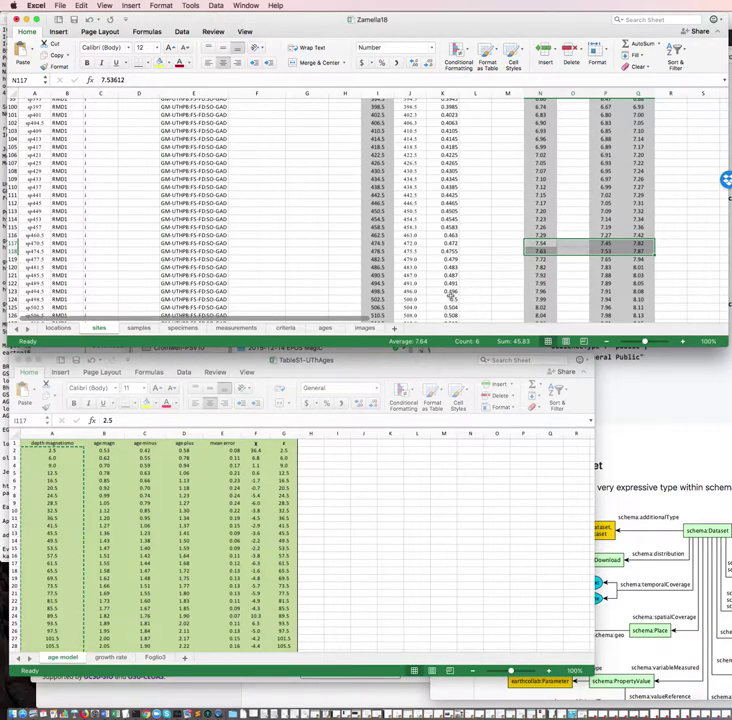
Step: Recheck the depths below row 117 against the site depths and undo both two-row deletions
scroll(417, 274, down, 1)
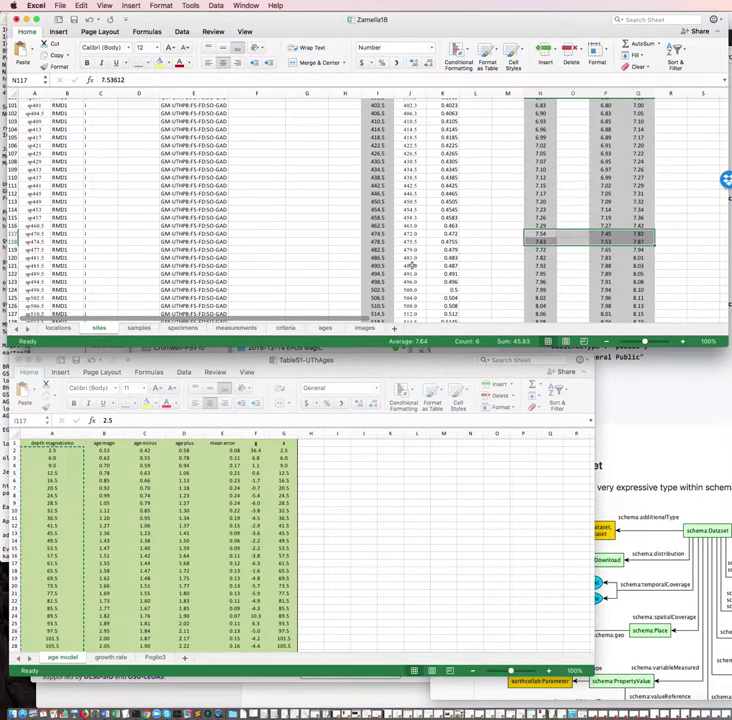
click(377, 249)
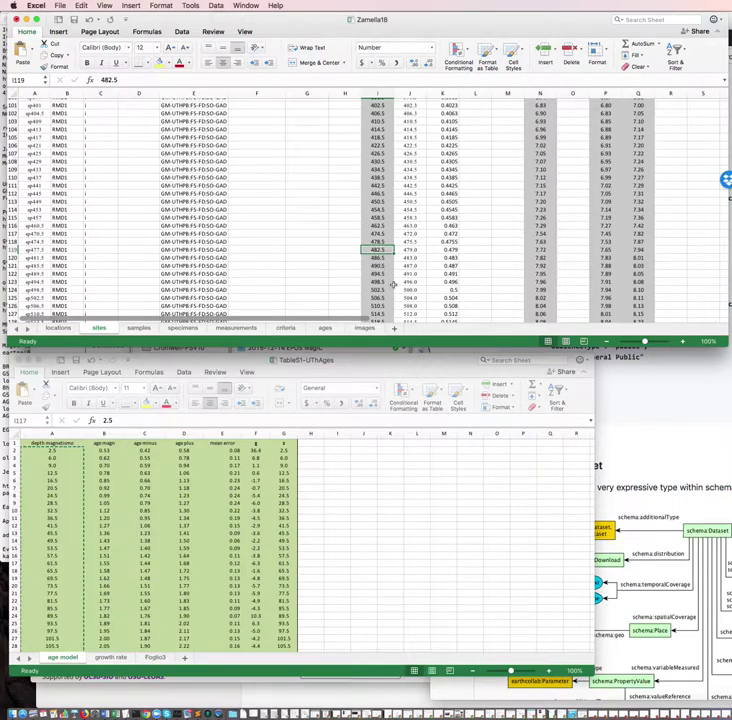
key(ctrl+z)
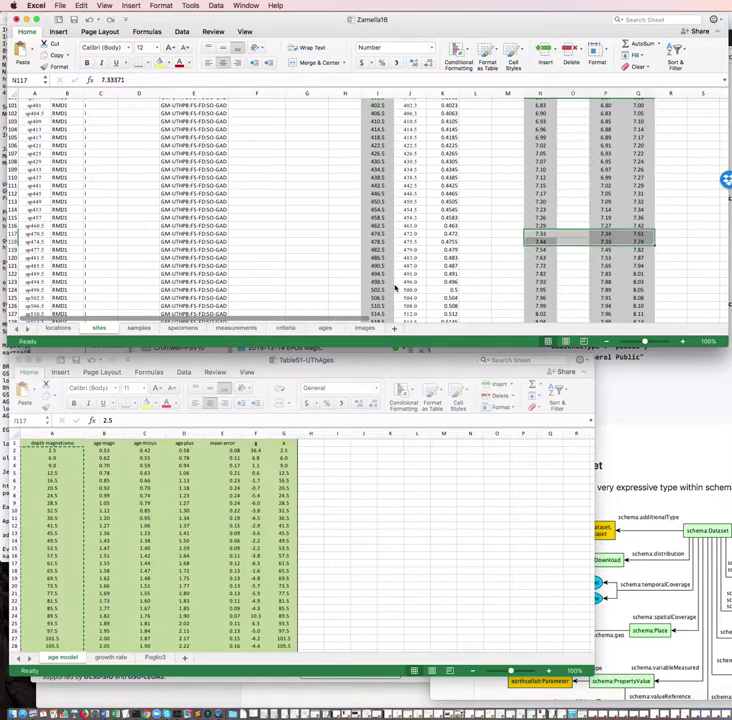
key(ctrl+z)
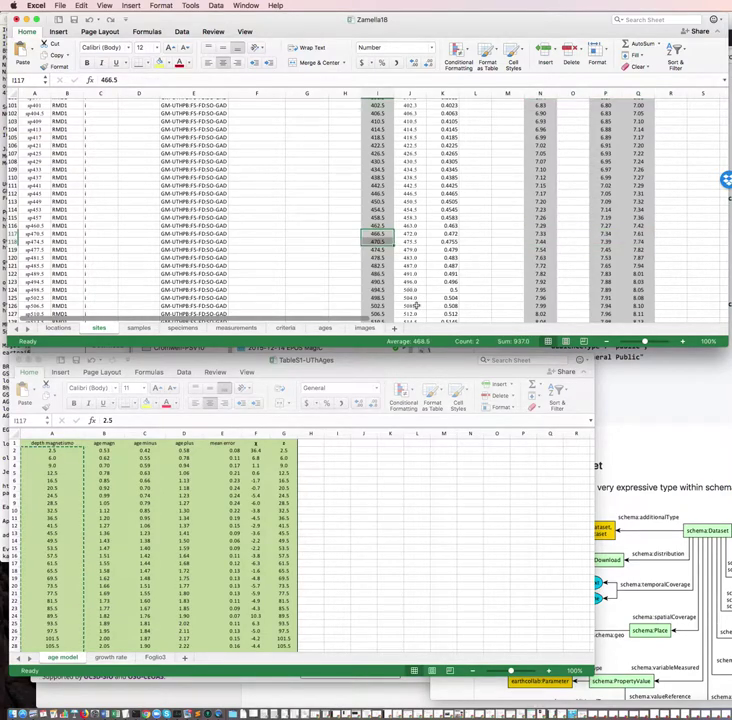
Step: Delete only the unmatched 466.5 depth cell at I117, shifting the cells below up
click(377, 242)
click(388, 234)
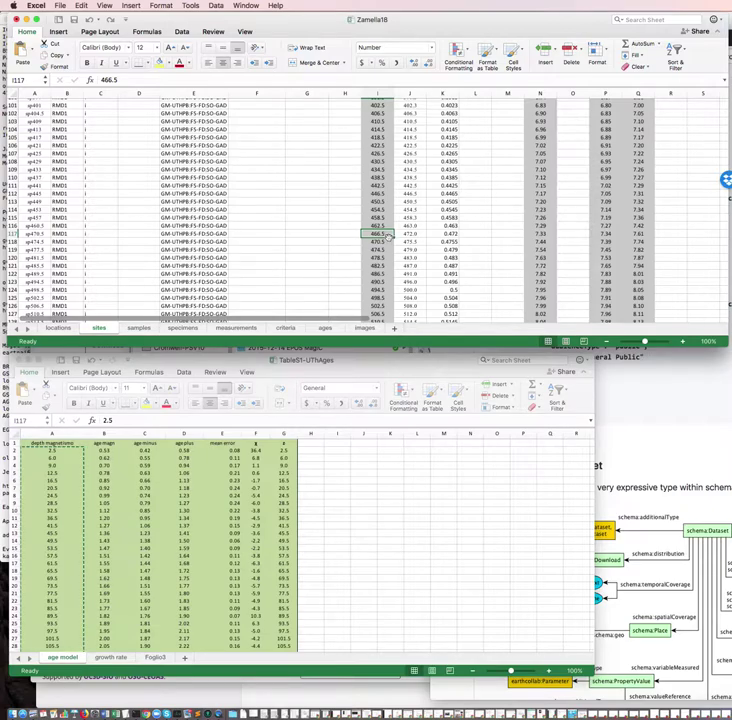
right_click(378, 240)
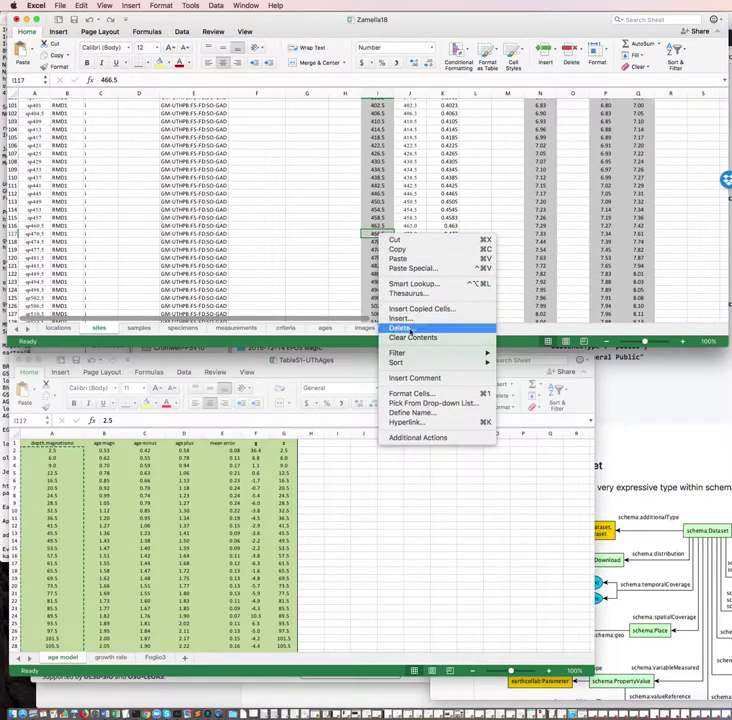
click(400, 327)
click(543, 431)
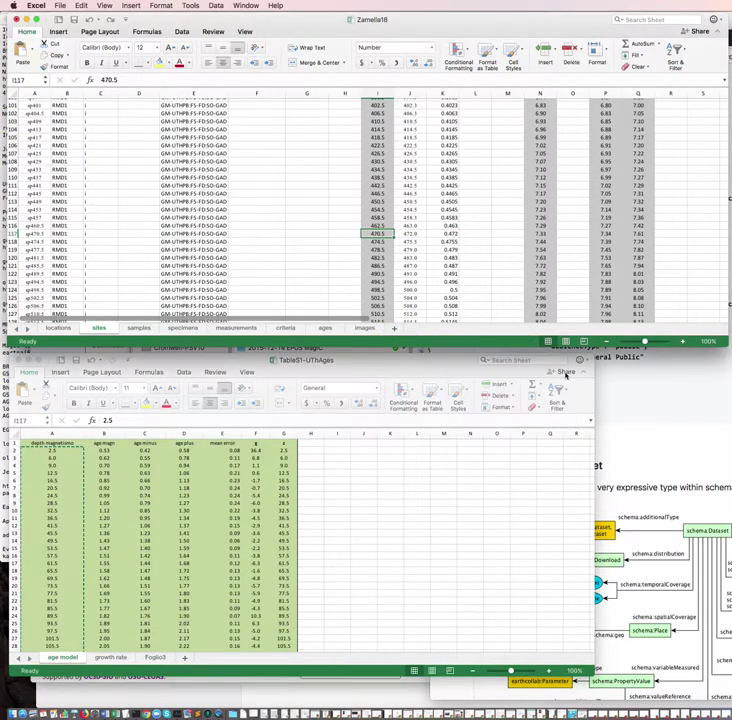
Step: Delete the matching age cells N117:Q117, shifting the cells below up
drag(538, 233, 643, 233)
right_click(648, 234)
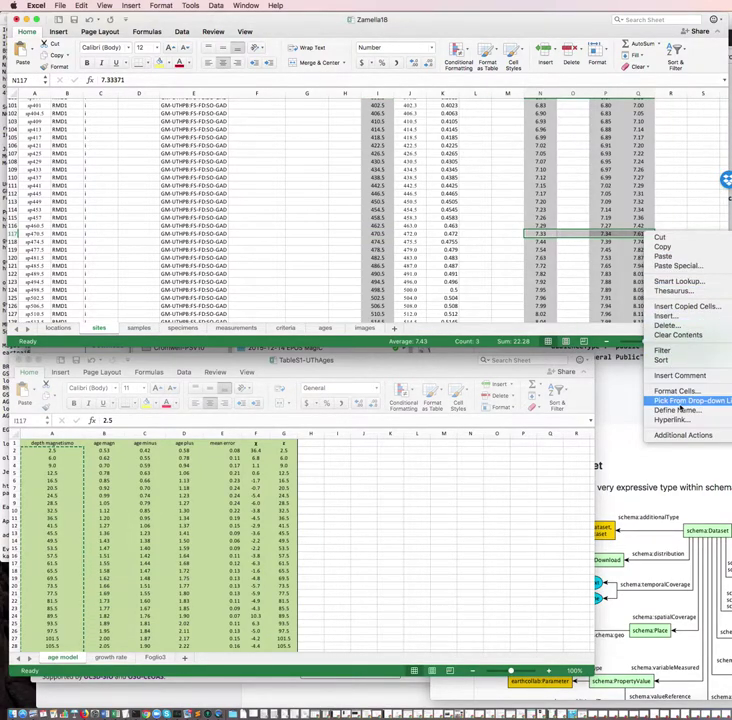
click(672, 326)
click(692, 358)
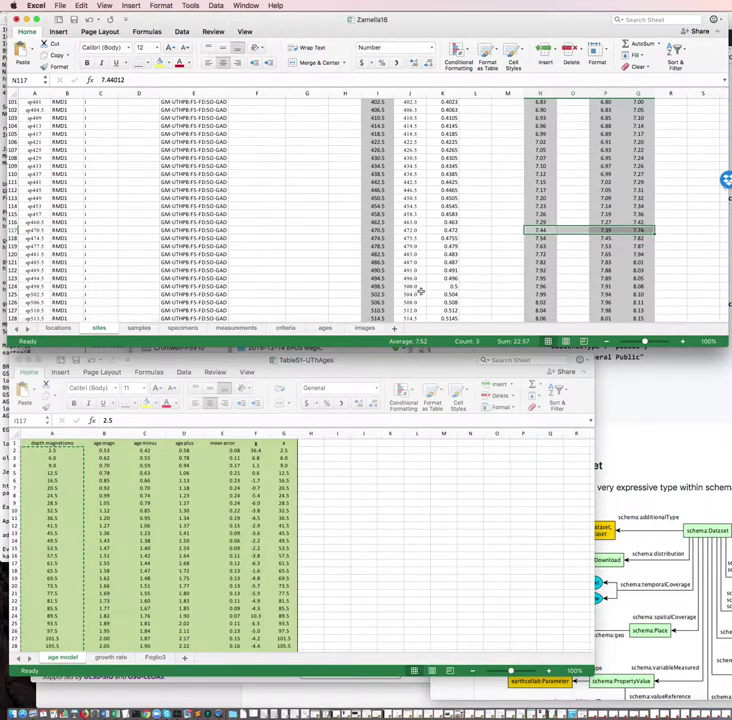
Step: Delete the unmatched 562.5 depth cell at I140, shifting the cells below up
scroll(419, 296, down, 1)
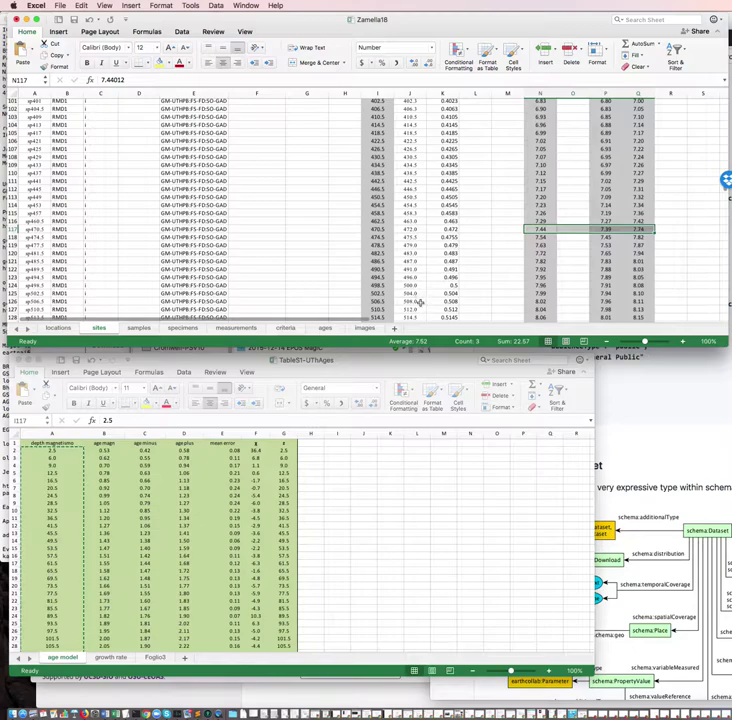
scroll(421, 311, down, 2)
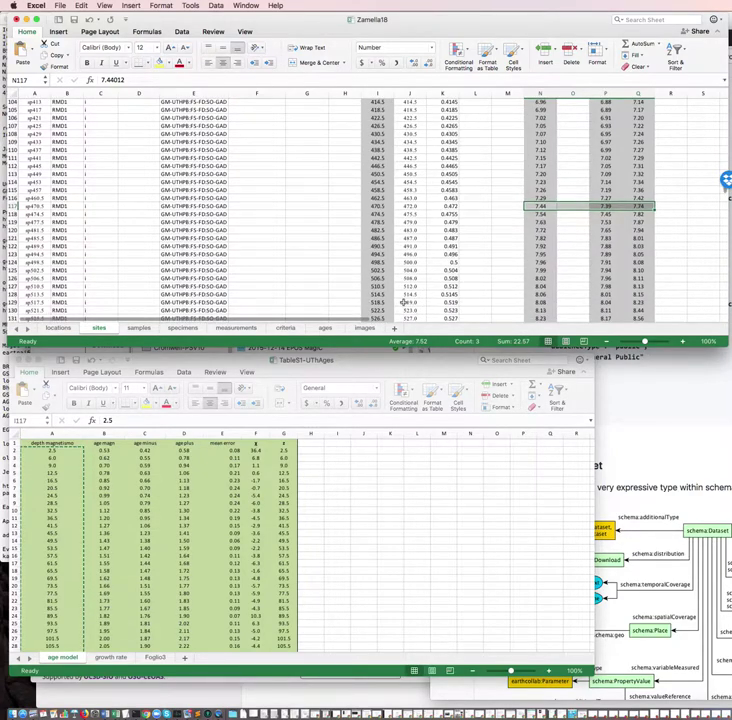
scroll(422, 298, down, 1)
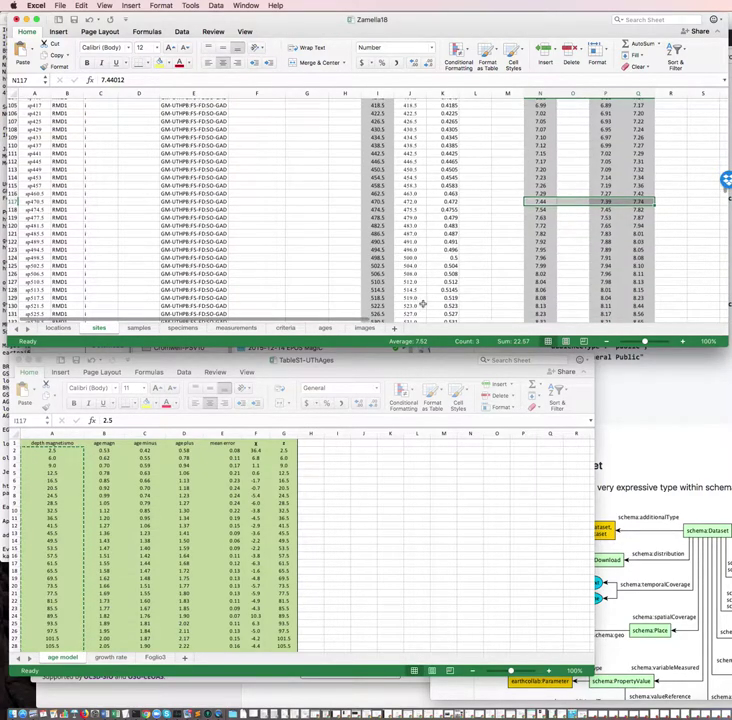
scroll(422, 304, down, 10)
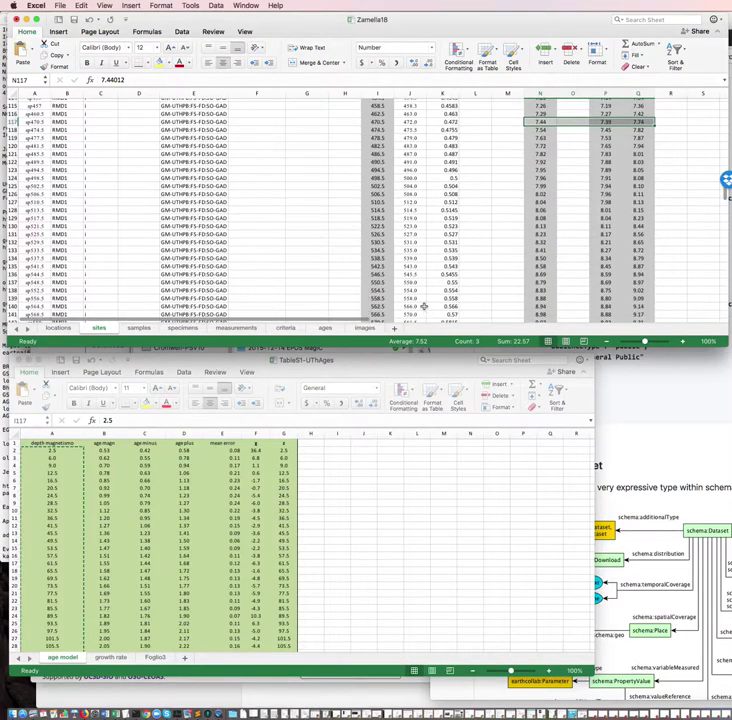
scroll(424, 309, down, 4)
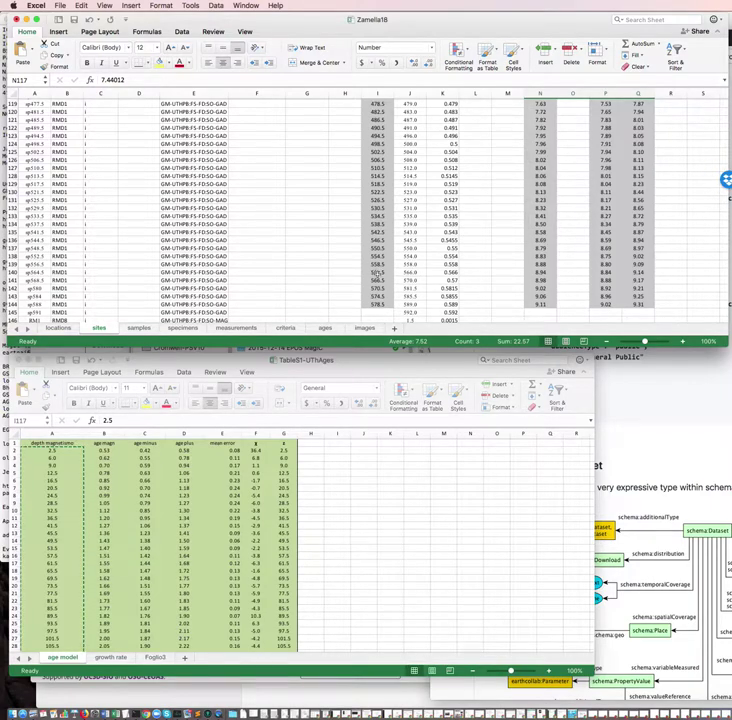
click(381, 272)
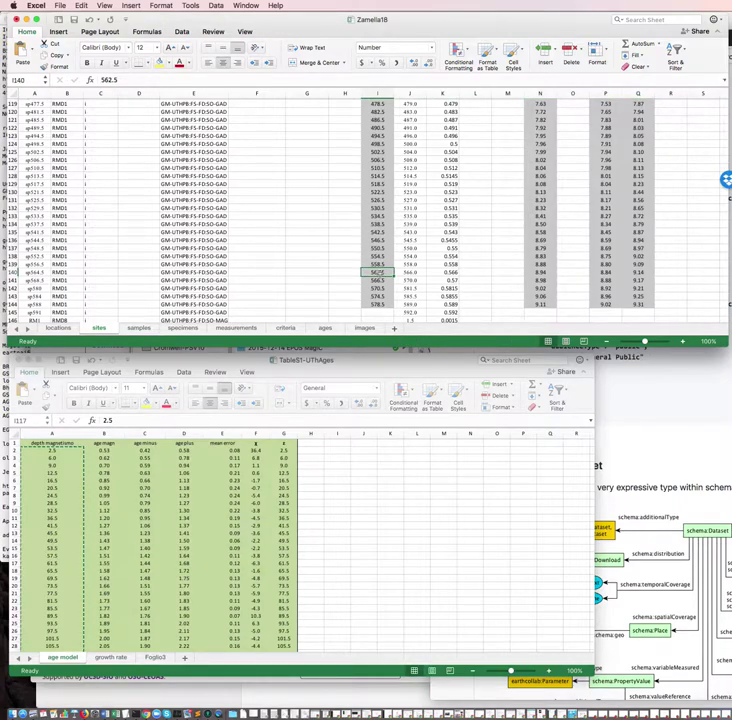
right_click(381, 272)
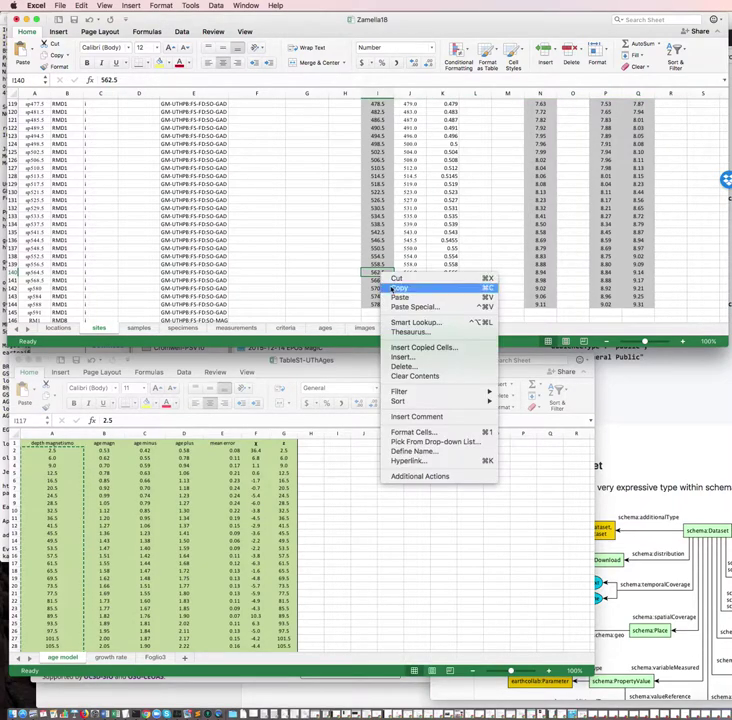
click(405, 366)
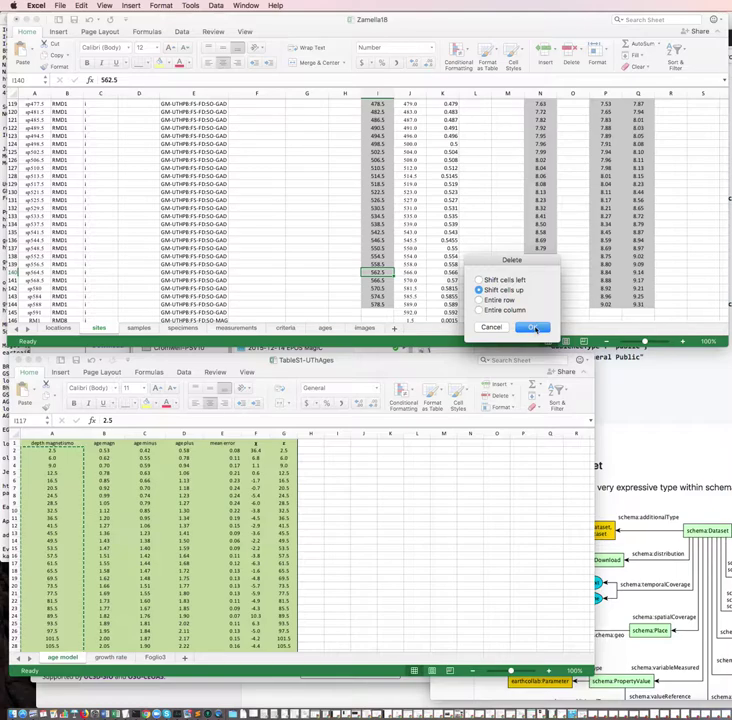
click(535, 328)
Step: Delete the corresponding age cells N140:Q140, shifting the cells below up
drag(540, 272, 640, 272)
right_click(545, 272)
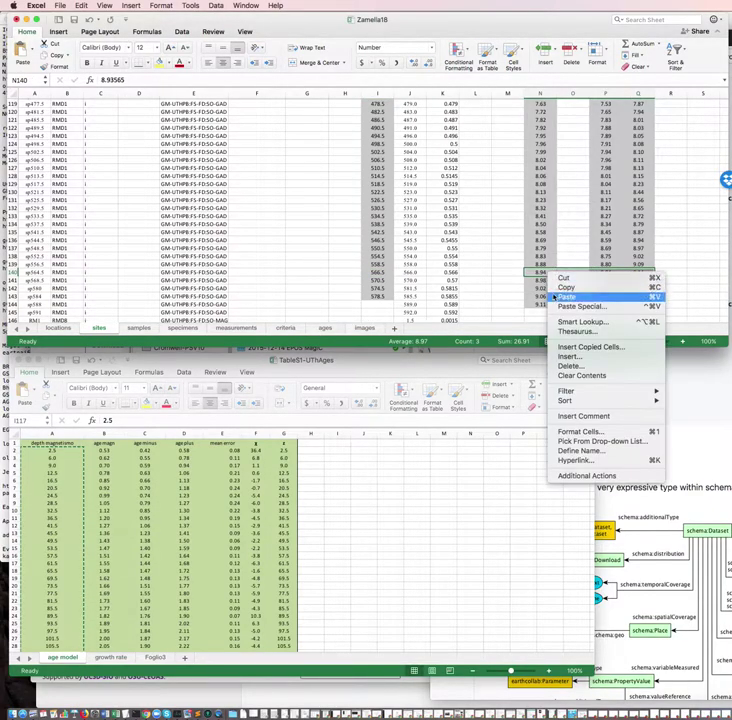
click(569, 366)
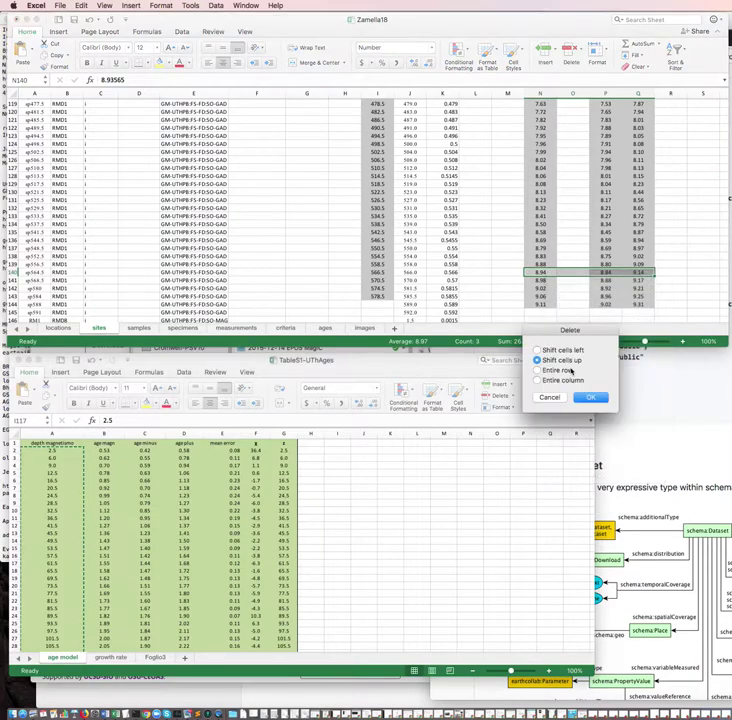
click(590, 398)
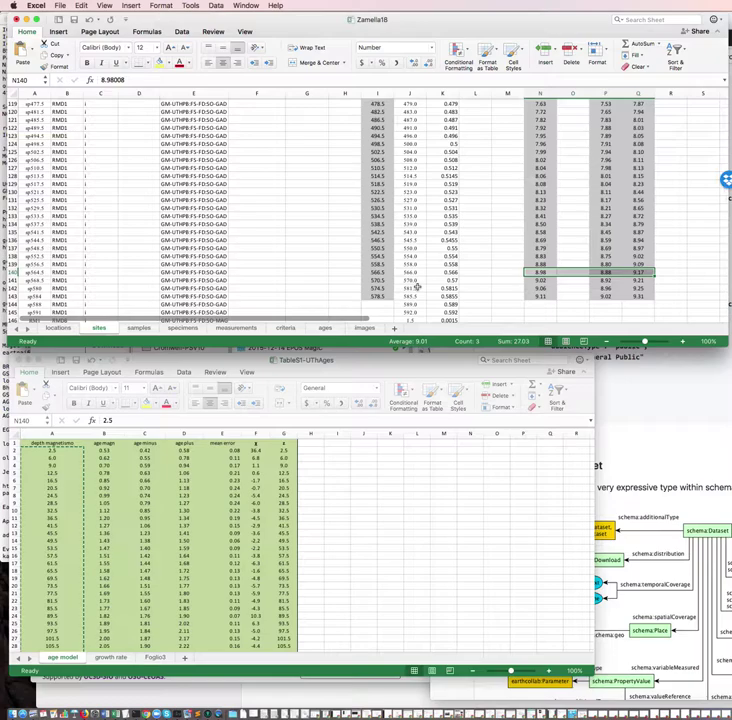
Step: Check the last depths in the source age model and delete the unmatched 574.5 depth cell at I142, shifting cells up
scroll(415, 288, down, 1)
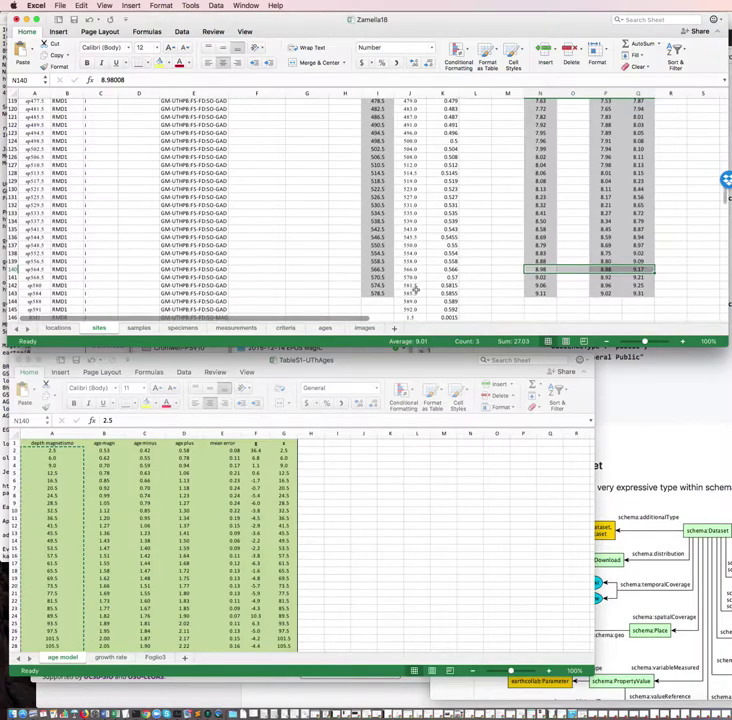
click(562, 511)
scroll(562, 511, down, 1)
drag(597, 660, 585, 516)
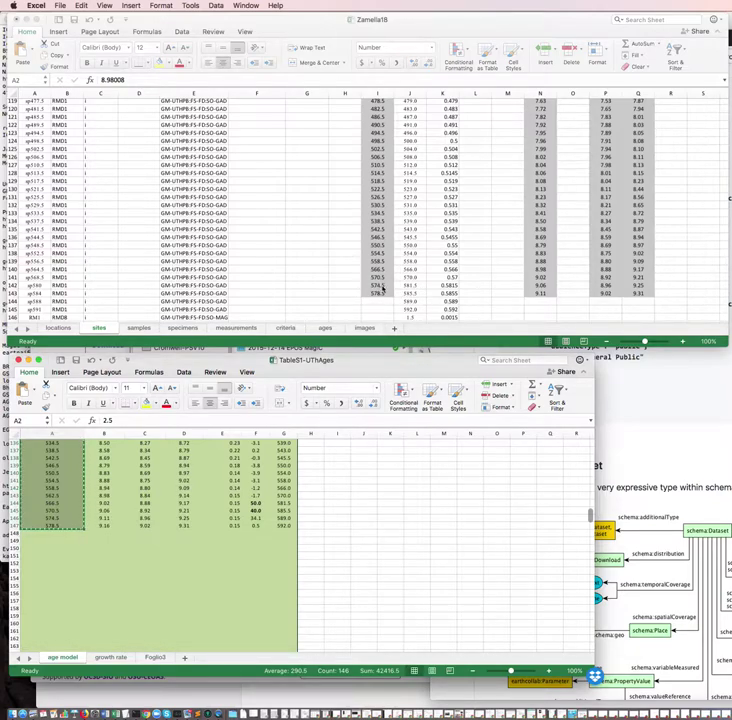
click(380, 286)
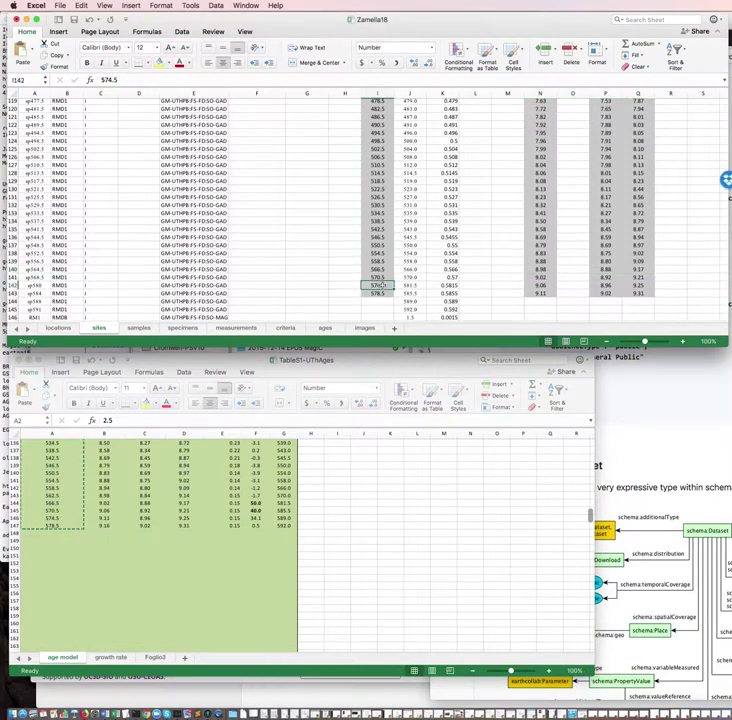
right_click(381, 286)
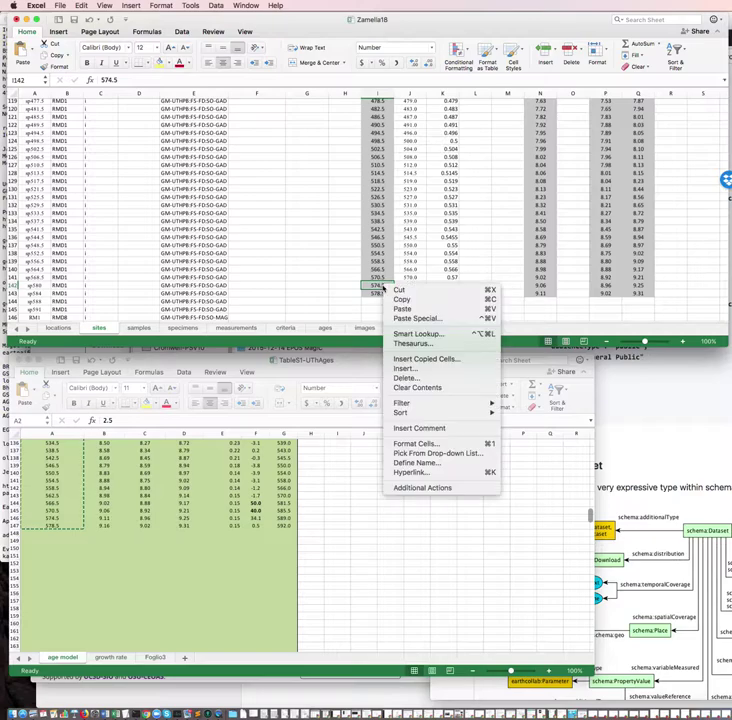
click(405, 378)
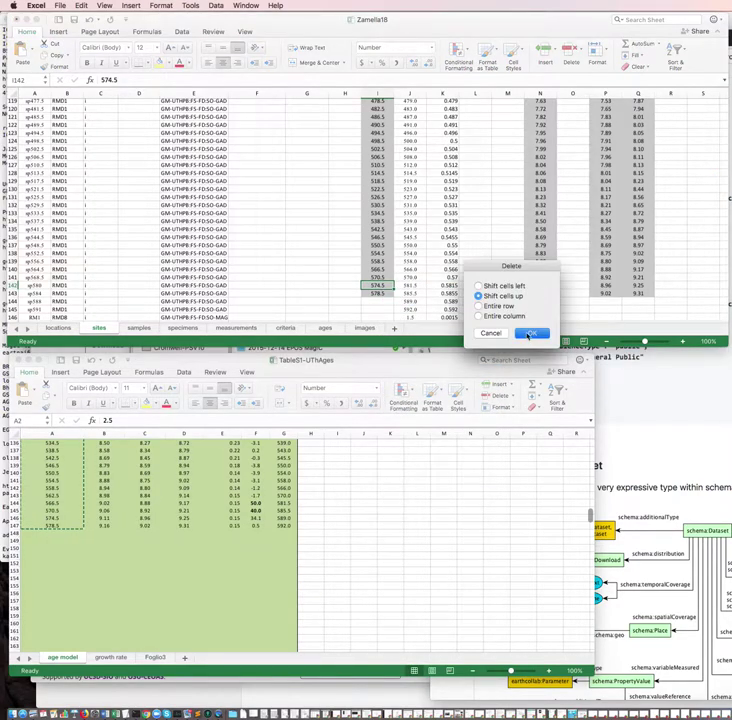
click(530, 334)
Step: Delete the corresponding age cells N142:Q142, shifting the cells below up
drag(540, 287, 640, 287)
right_click(633, 285)
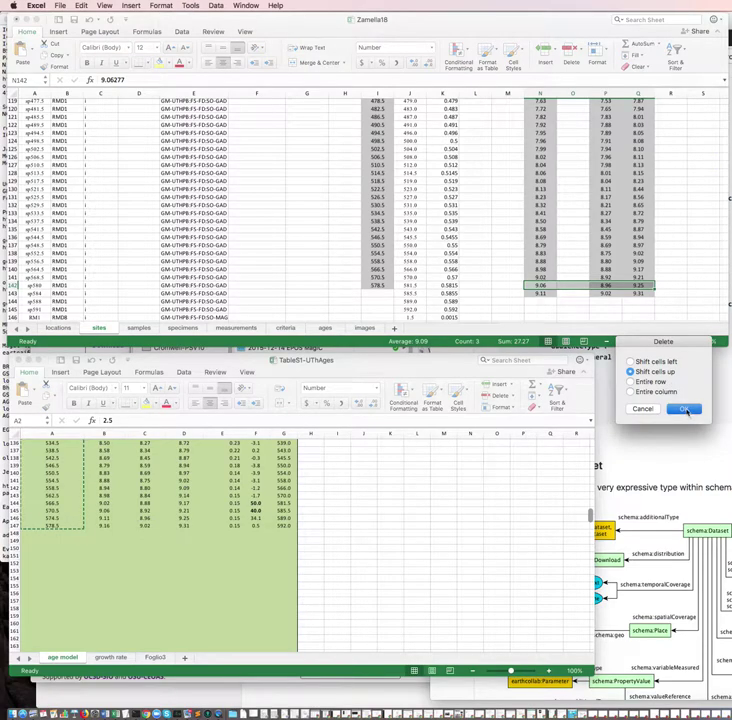
click(684, 410)
Step: Fill the depth in I142 and the ages in N142:Q142 down through row 145 for the last RMD1 sites
scroll(465, 307, down, 1)
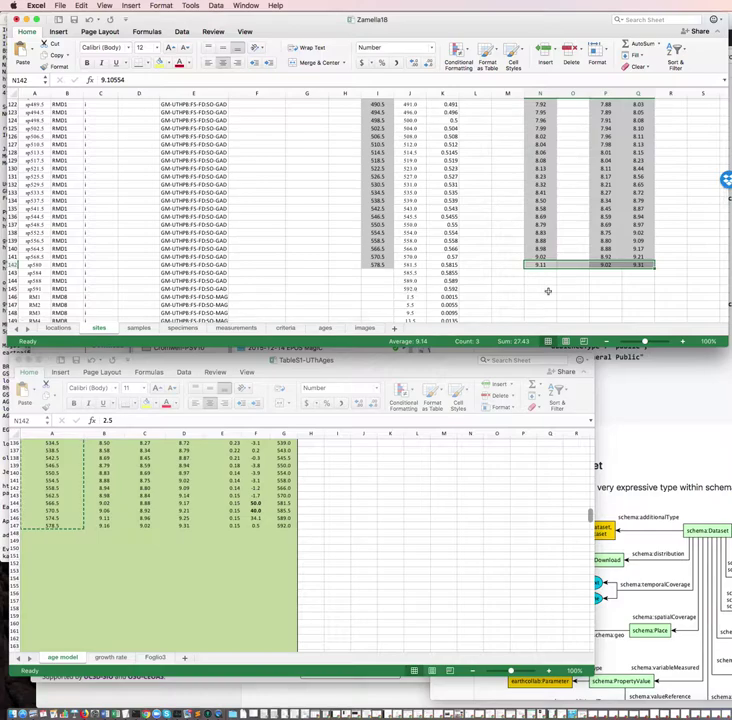
click(381, 264)
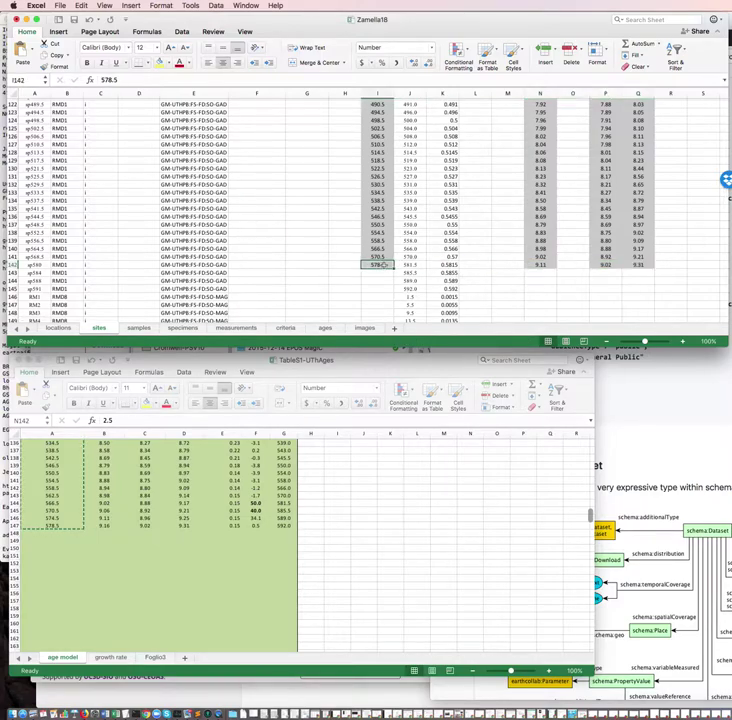
drag(381, 264, 386, 287)
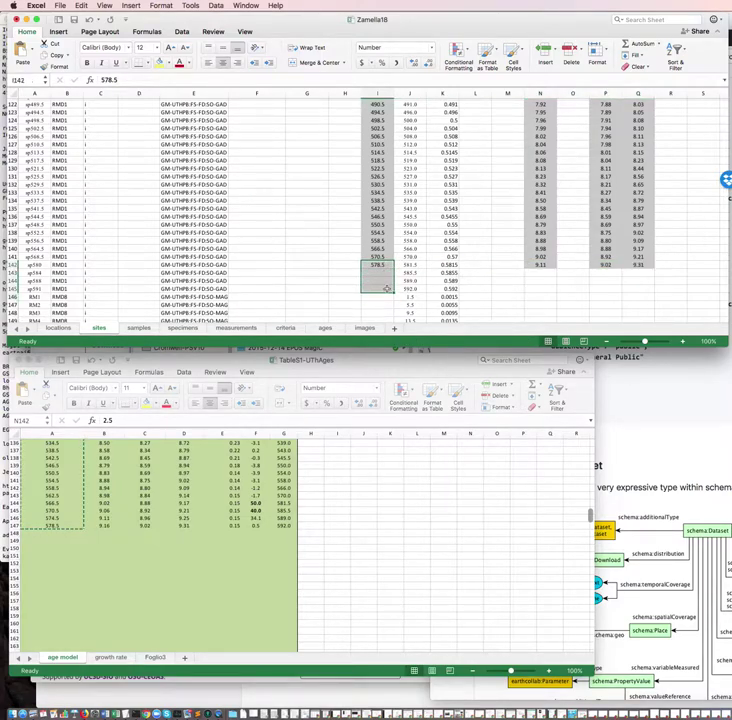
drag(540, 265, 630, 289)
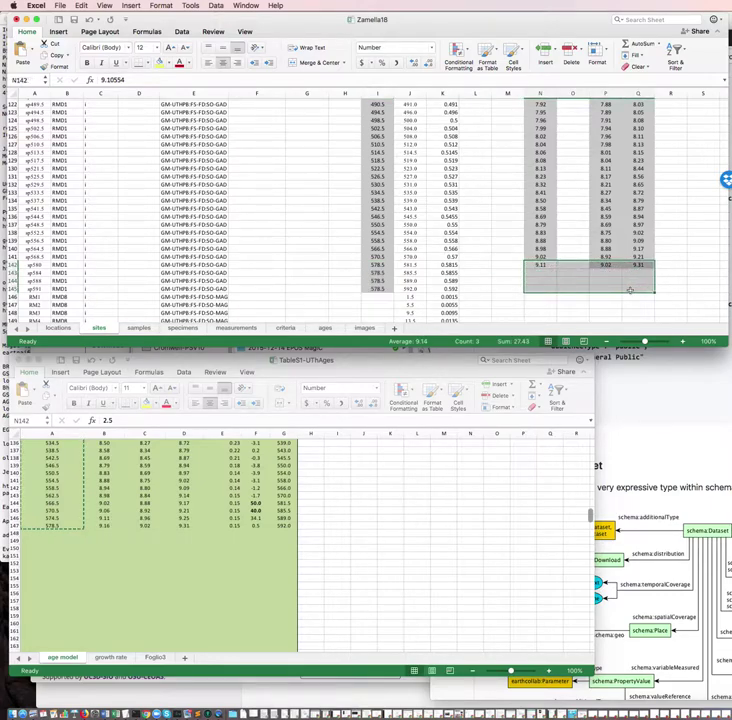
key(super+d)
Step: Enter 9.31 as the upper age bound in Q146 for the first RMD8 site
scroll(549, 292, down, 2)
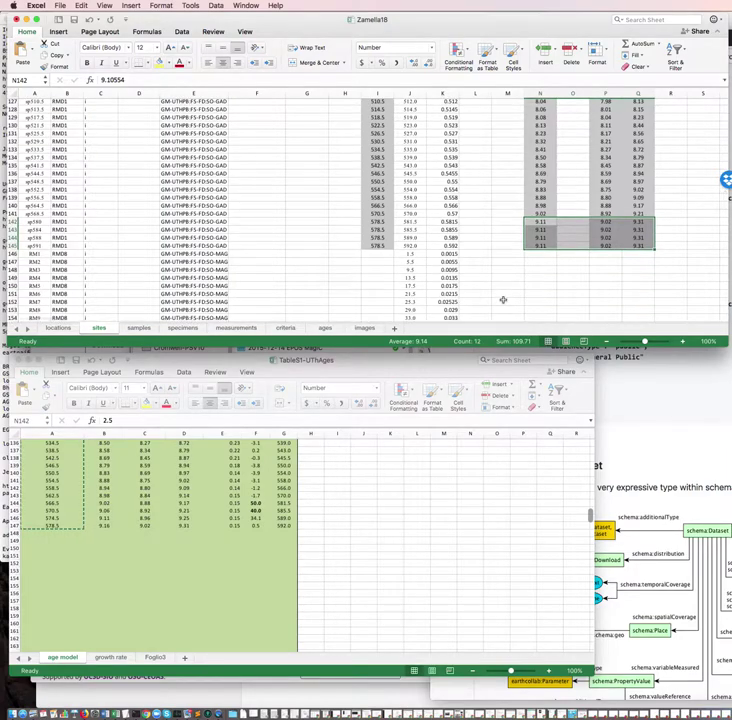
scroll(503, 299, down, 2)
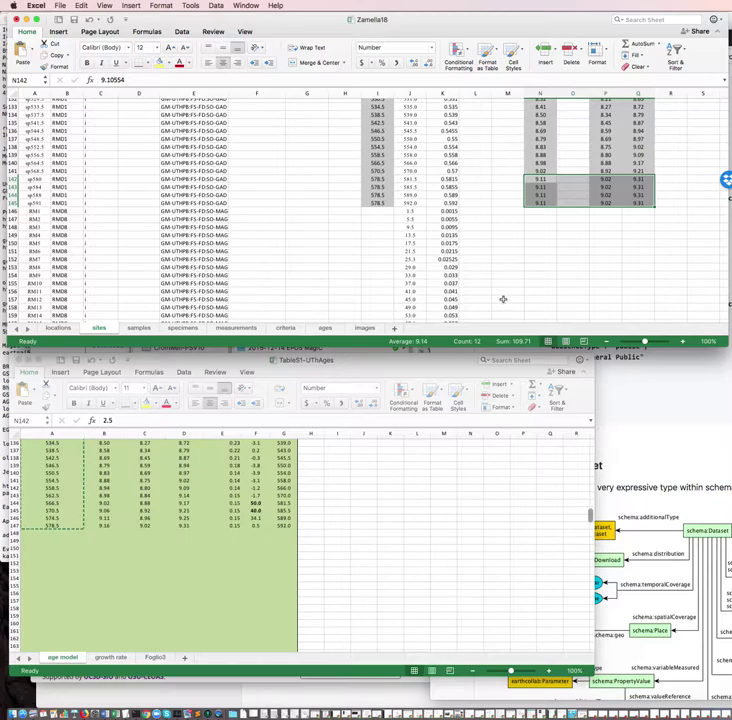
scroll(503, 299, down, 5)
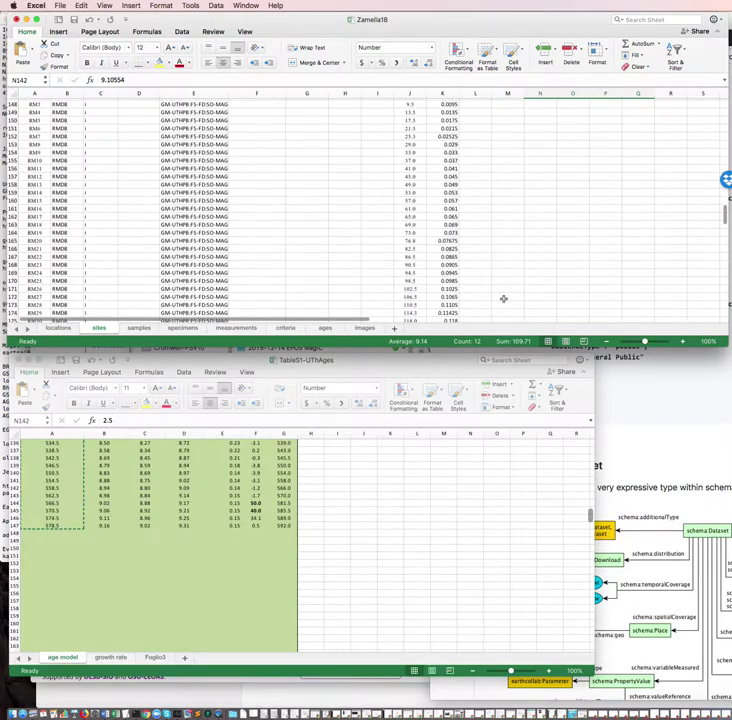
scroll(503, 299, up, 3)
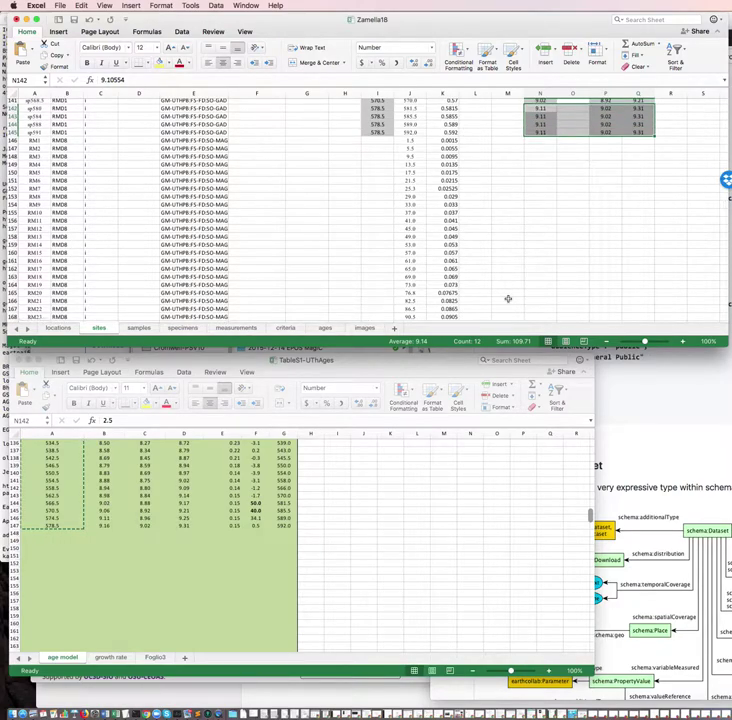
scroll(508, 298, up, 2)
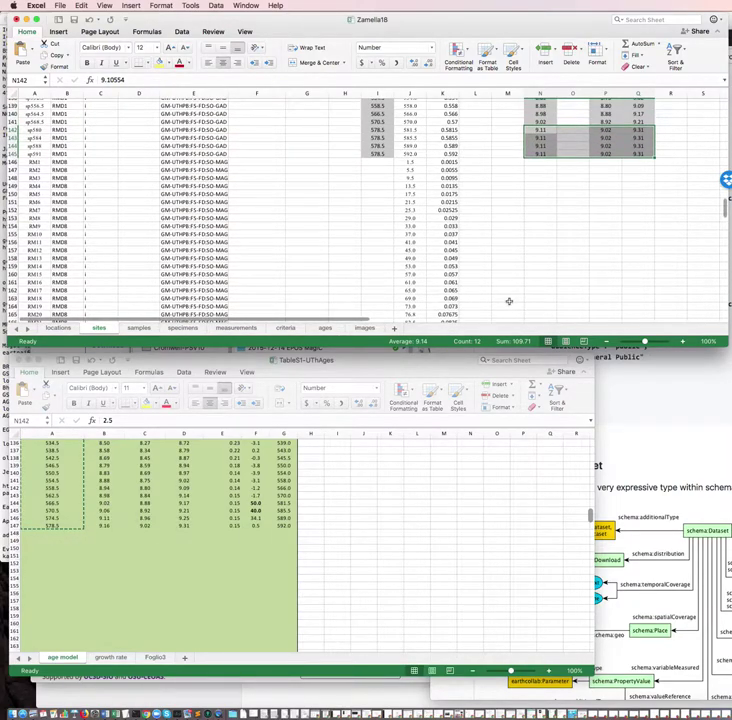
scroll(508, 301, up, 2)
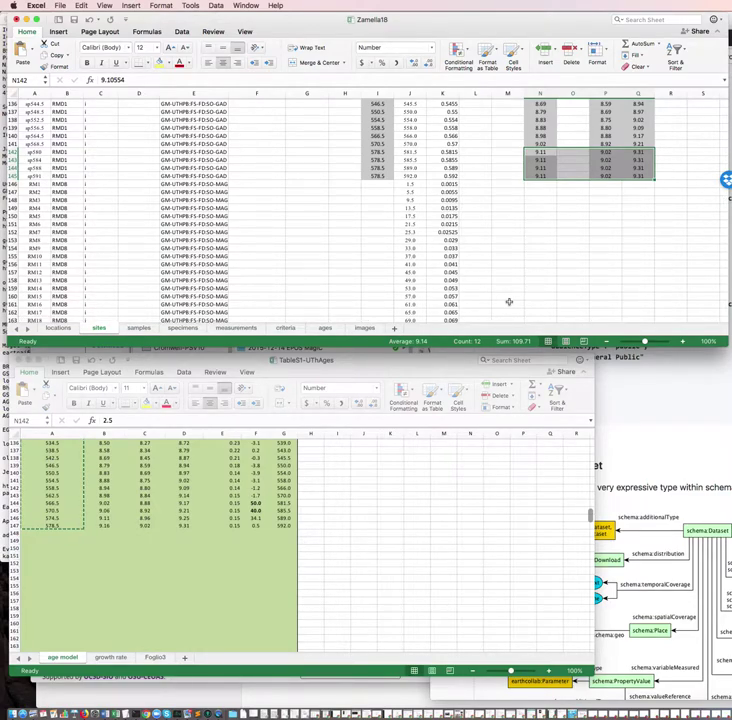
scroll(508, 301, up, 2)
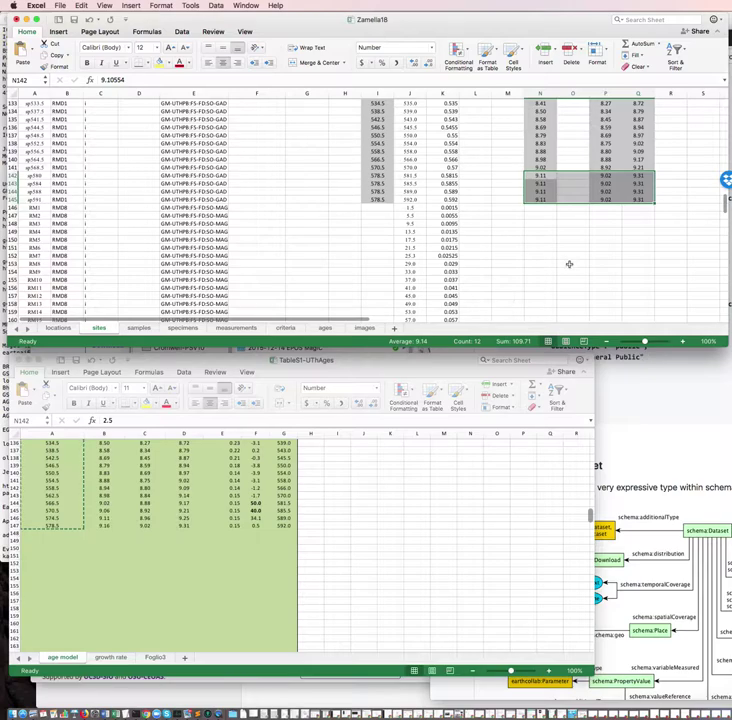
click(613, 207)
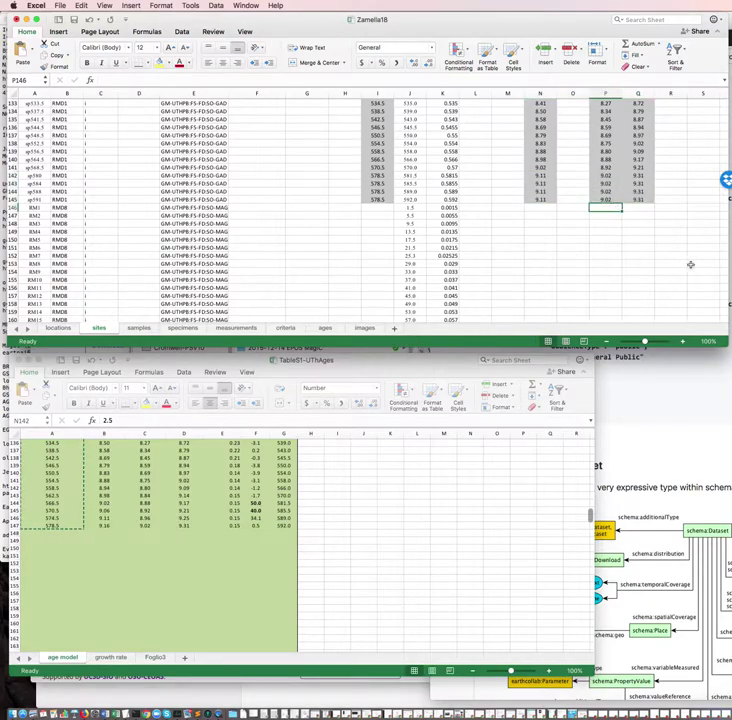
click(646, 208)
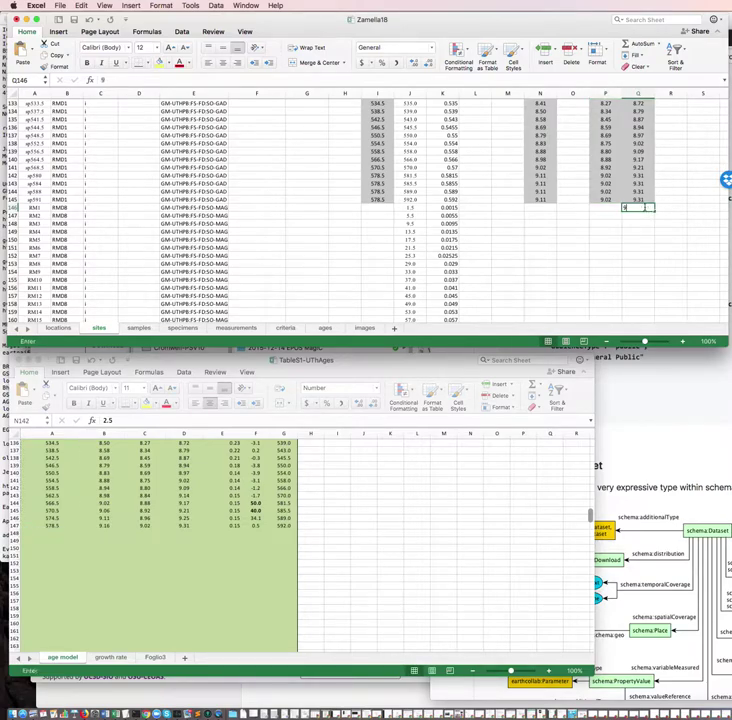
text(9.31)
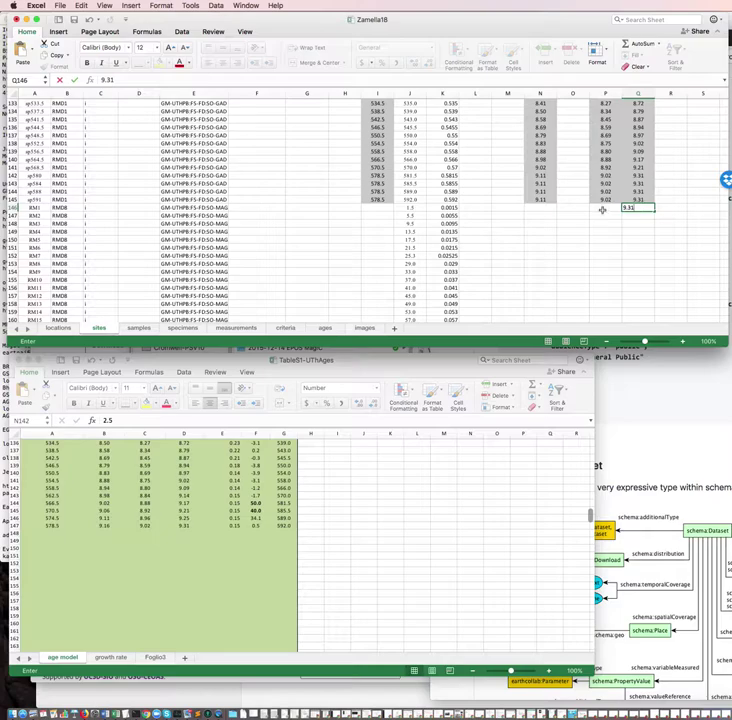
Step: Enter 0.55 as the lower age bound in P146 for the first RMD8 site
click(603, 208)
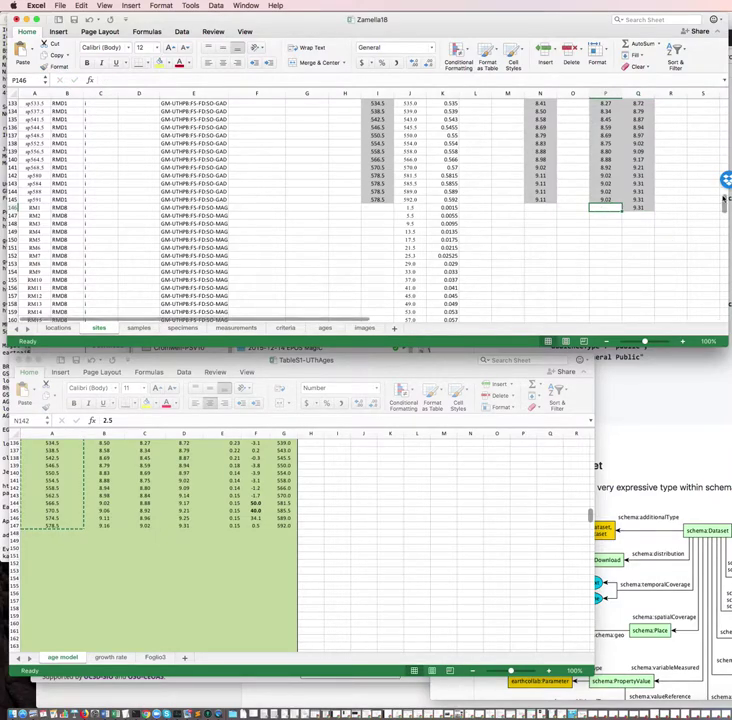
scroll(603, 209, up, 2)
mouse_move(724, 200)
mouse_down()
mouse_move(720, 90)
mouse_move(723, 230)
mouse_move(723, 212)
mouse_up()
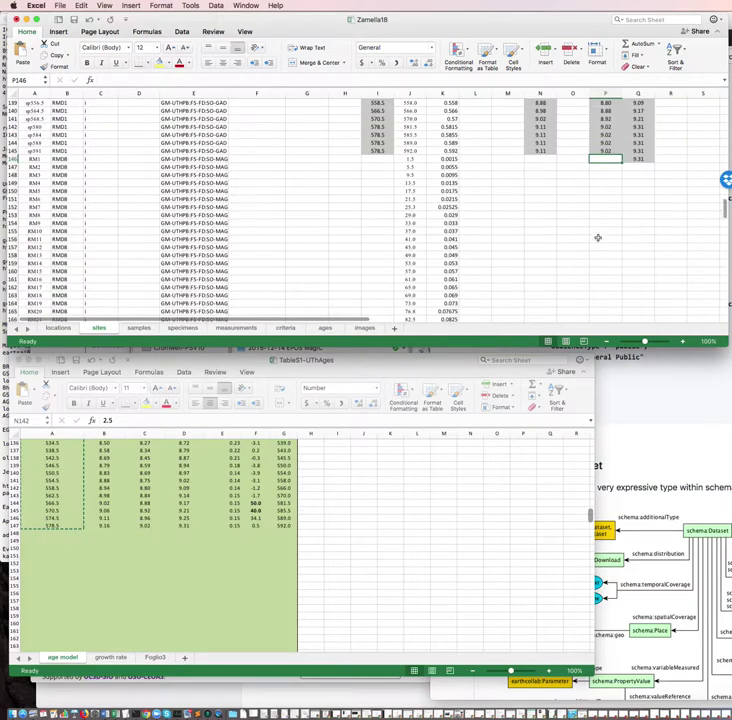
text(0.55)
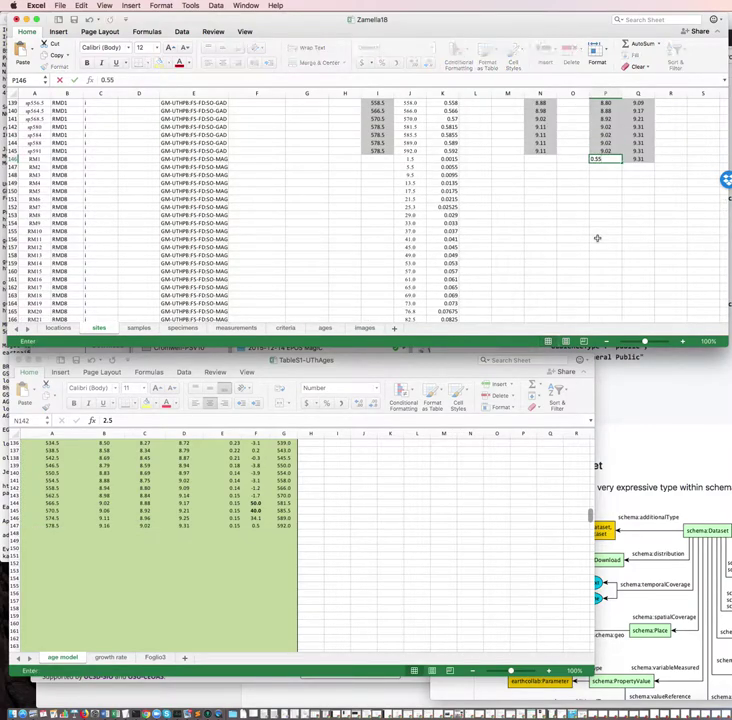
key(Return)
Step: Fill the age_low and age_high bounds from P146:Q146 down through row 288 for all RMD8 sites
drag(605, 159, 627, 240)
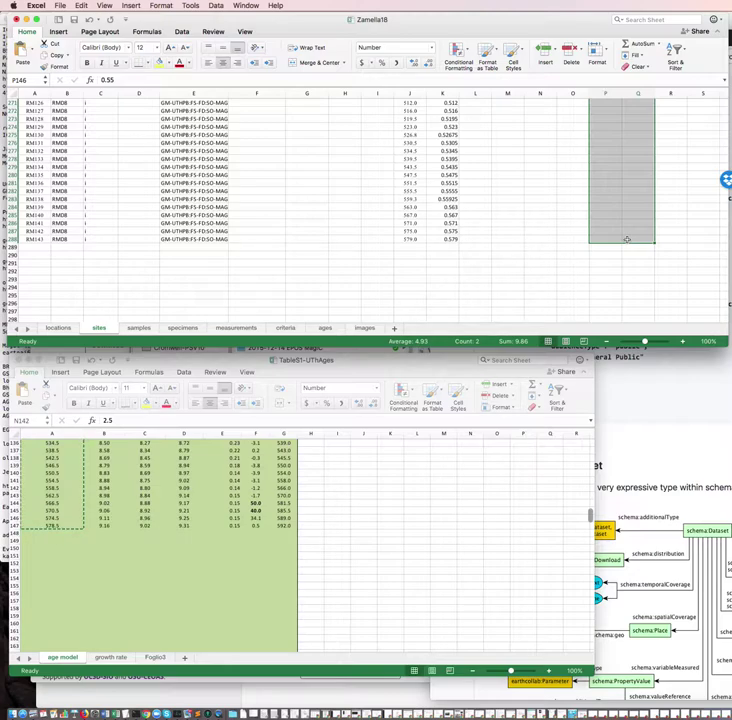
drag(627, 239, 628, 242)
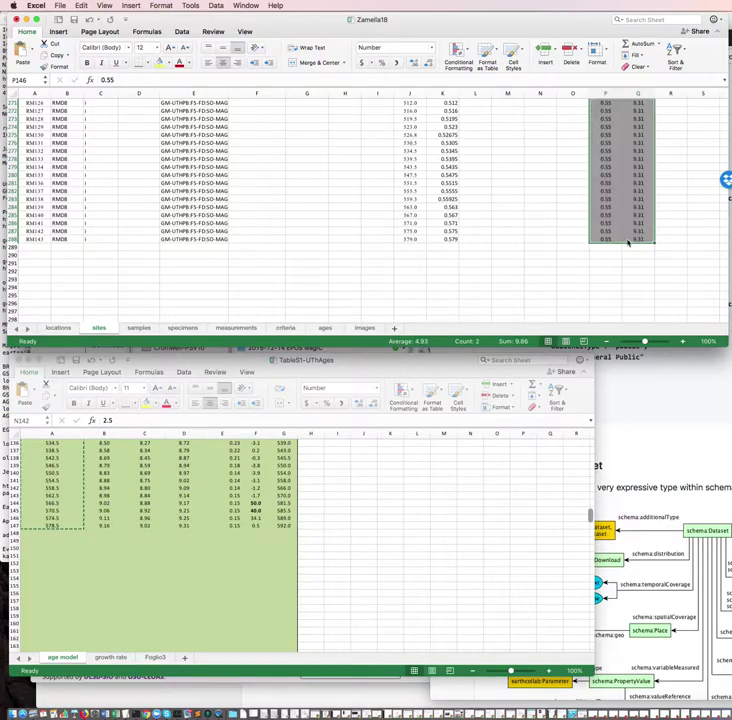
click(697, 285)
Step: Select the empty citations cell S2 of the first RMD1 site
drag(724, 300, 728, 100)
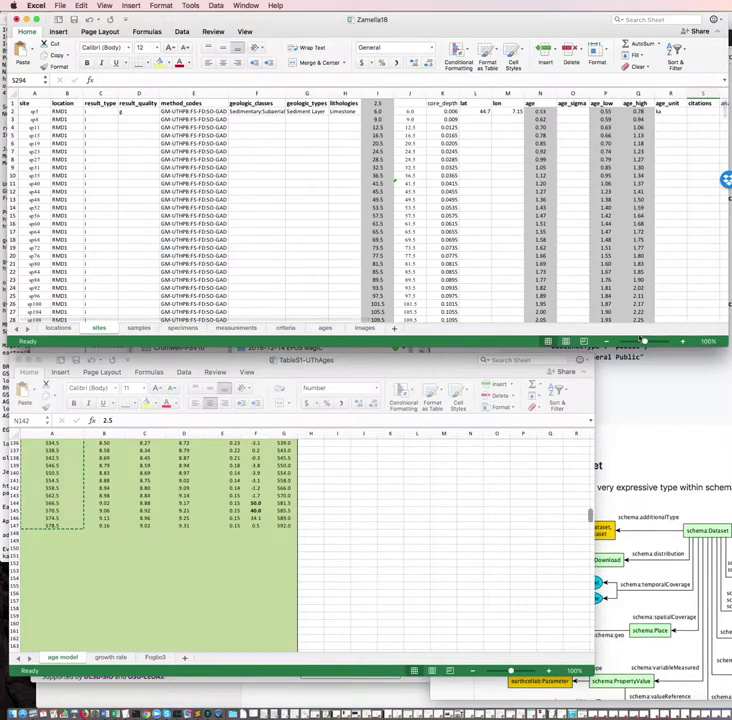
click(699, 111)
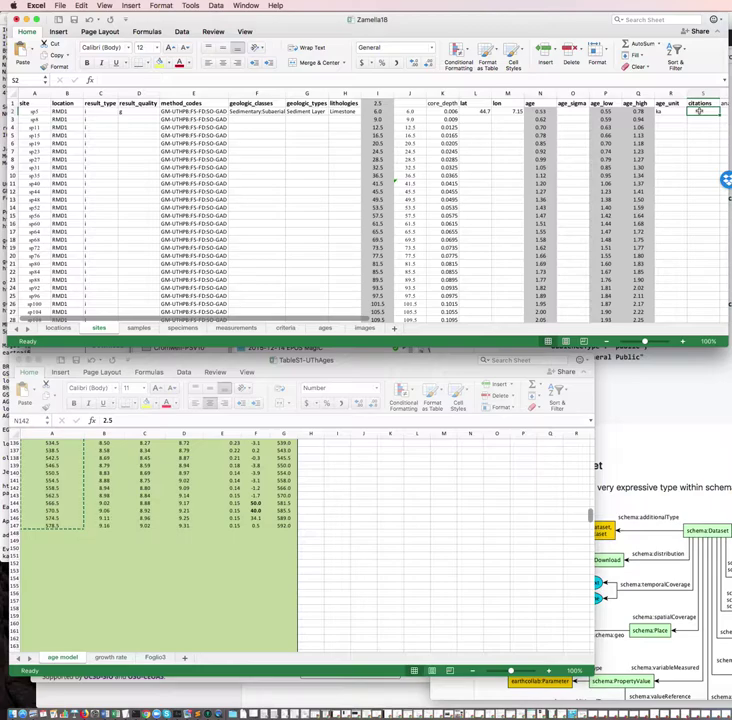
text(This S)
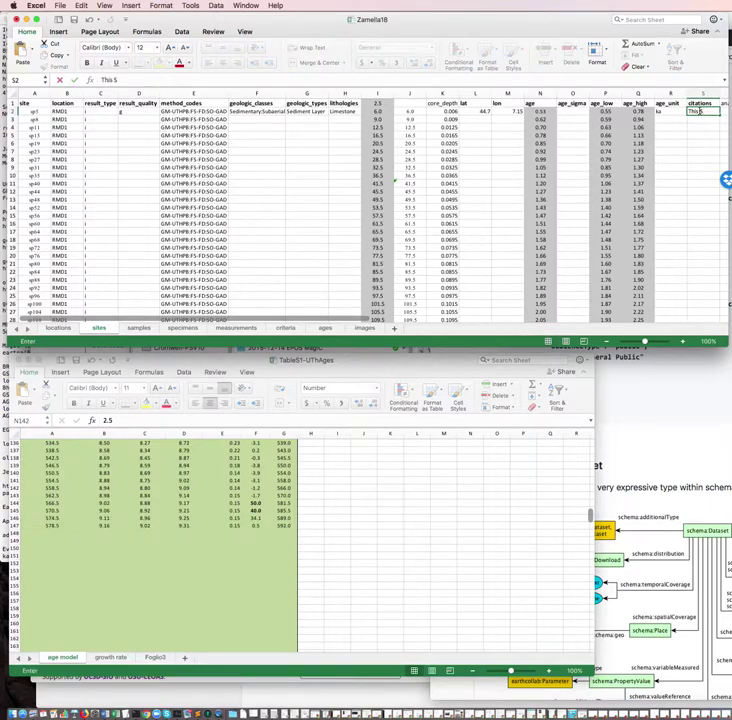
key(BackSpace)
key(BackSpace)
key(BackSpace)
key(BackSpace)
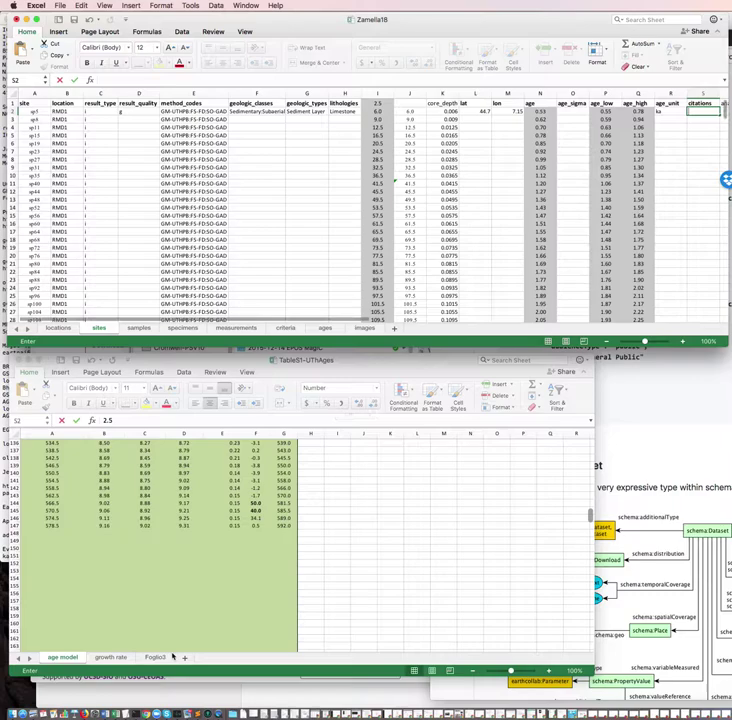
Step: Switch to zanella18.pdf in Preview and copy the paper's DOI, 10.1016/j.epsl.2017.12.047, without the URL prefix
click(29, 712)
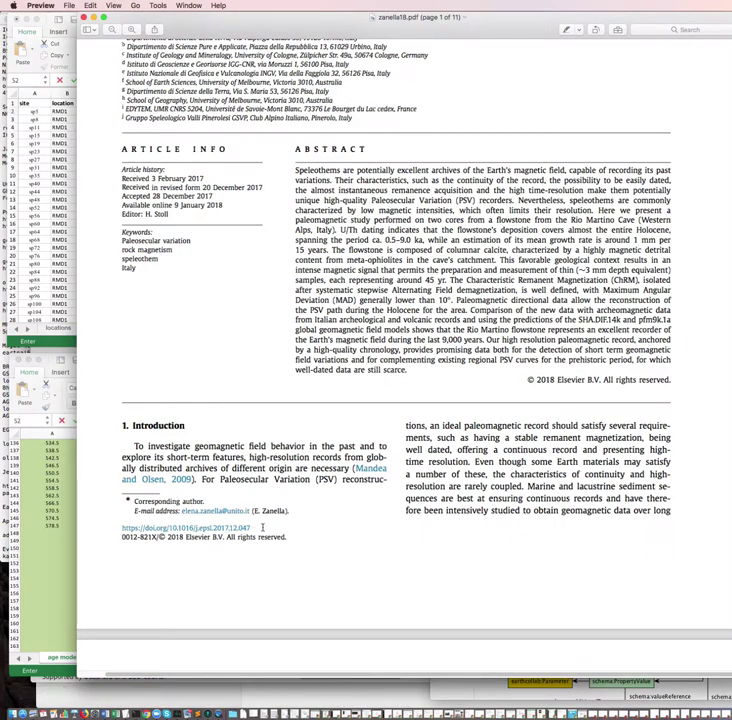
drag(262, 527, 169, 527)
key(super+c)
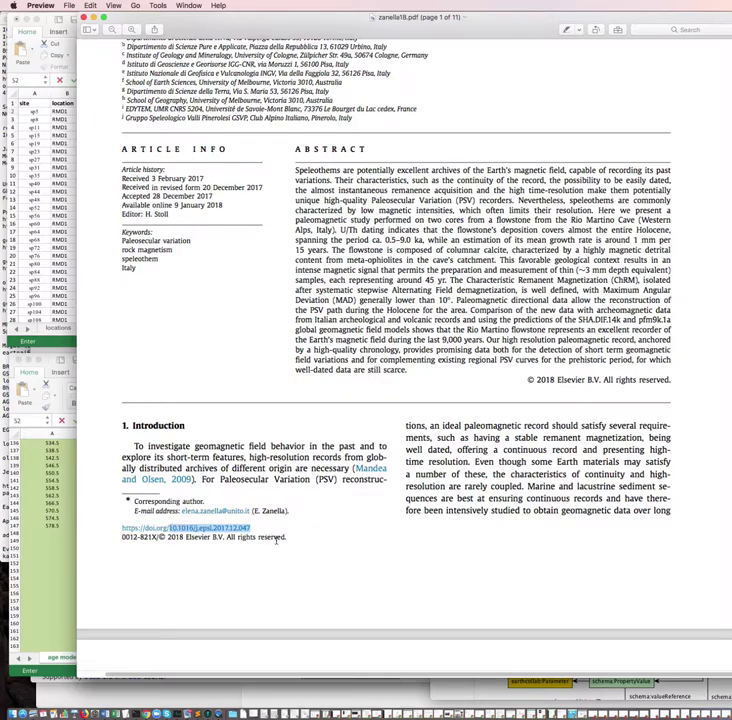
Step: Return to the Zamella18 workbook in Excel and enter the copied DOI 10.1016/j.epsl.2017.12.047 as the citation in S2
click(58, 347)
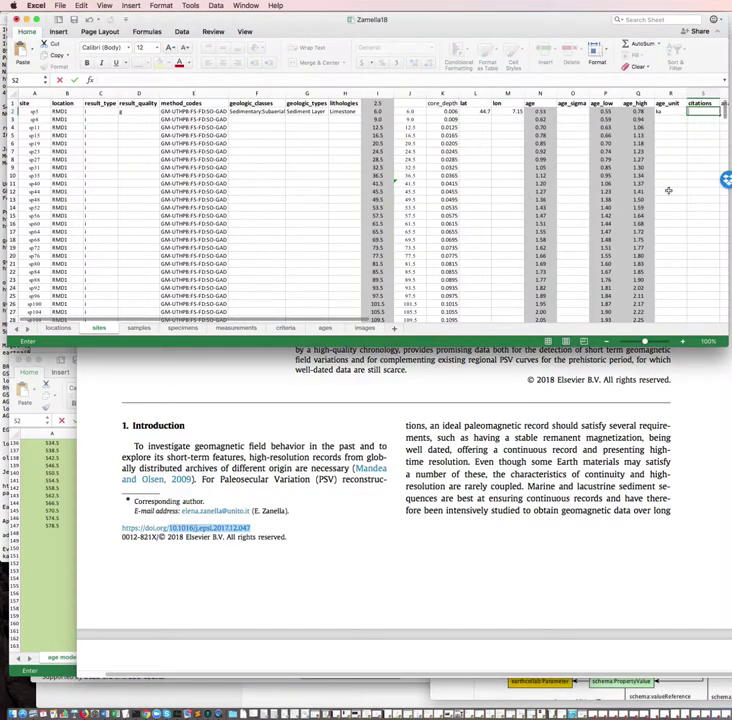
drag(575, 28, 556, 27)
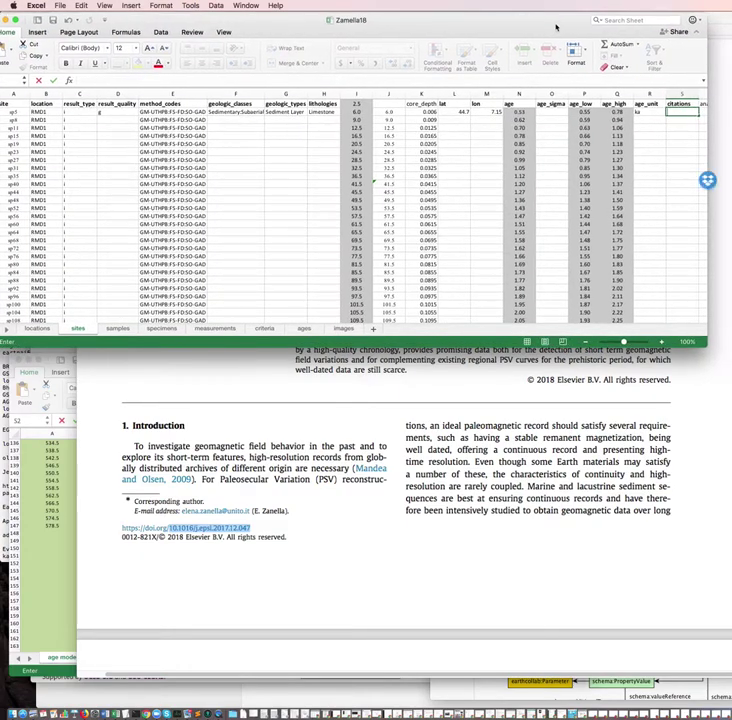
drag(707, 344, 729, 348)
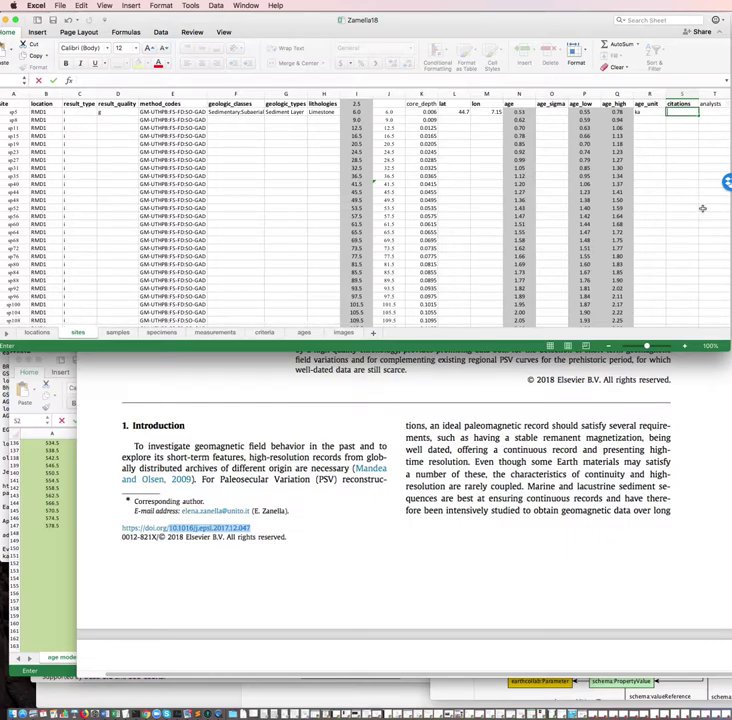
key(super+v)
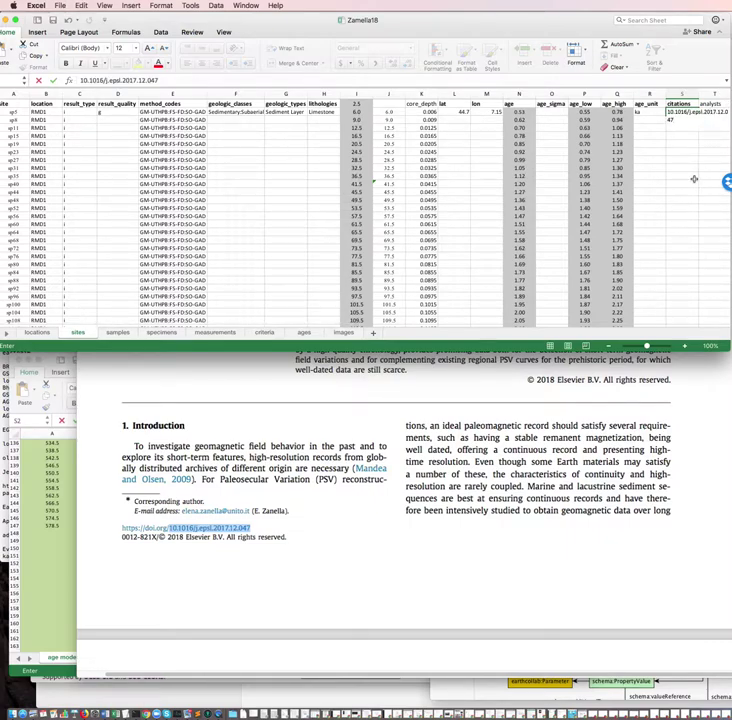
key(Return)
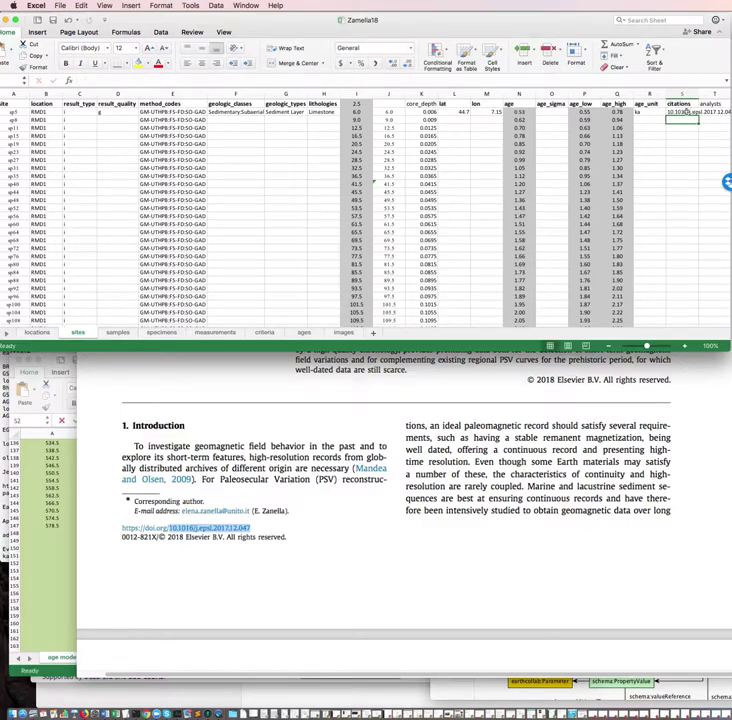
Step: Fill the DOI citation from S2 down through row 288 for all sites and reposition the workbook window
drag(679, 213, 683, 151)
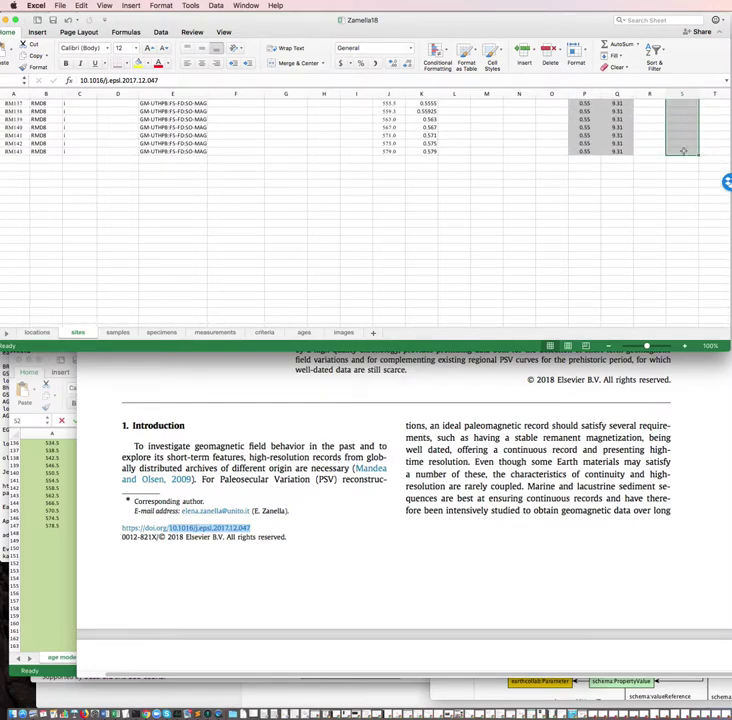
key(super+v)
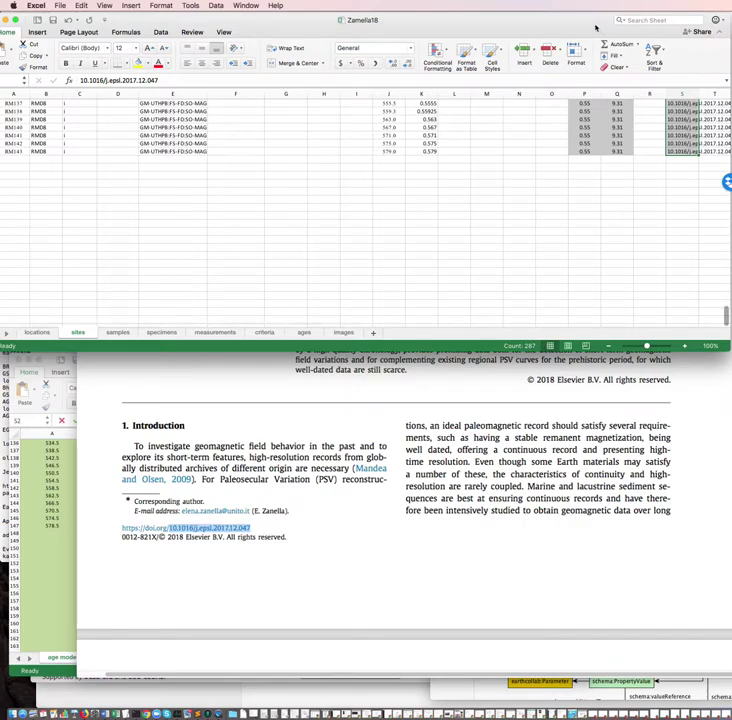
drag(596, 27, 536, 26)
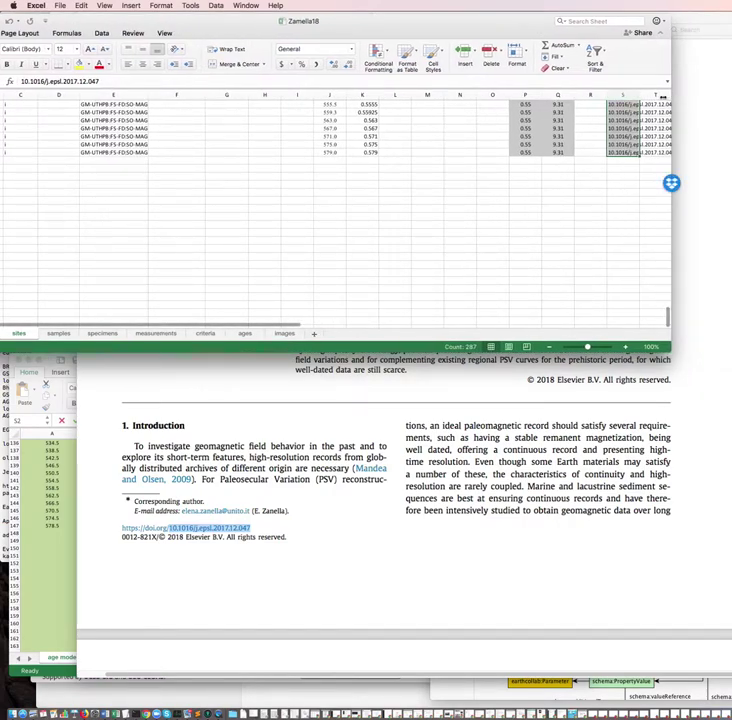
drag(472, 18, 583, 11)
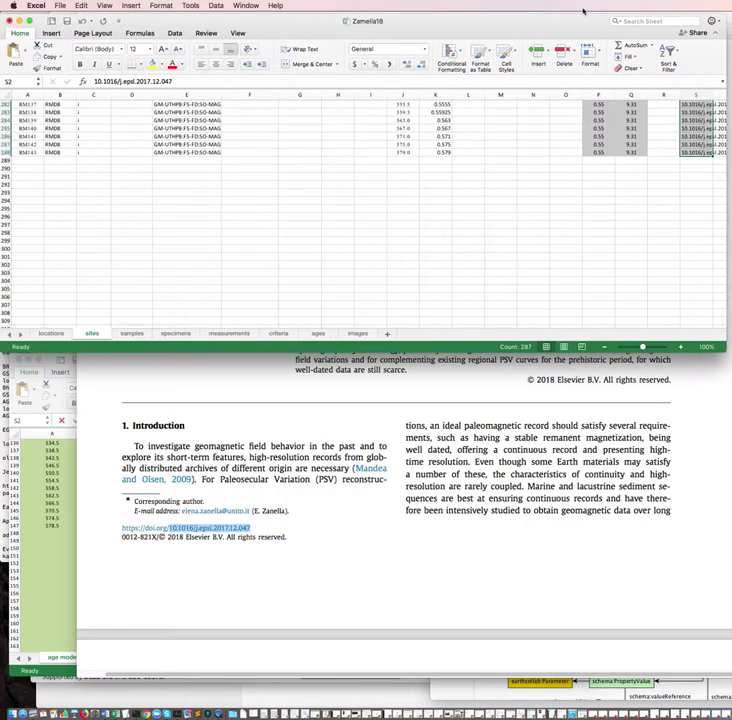
Step: Enter 1 for both dir_n_samples in W2 and dir_n_total_samples in X2 for the first site
scroll(658, 263, up, 5)
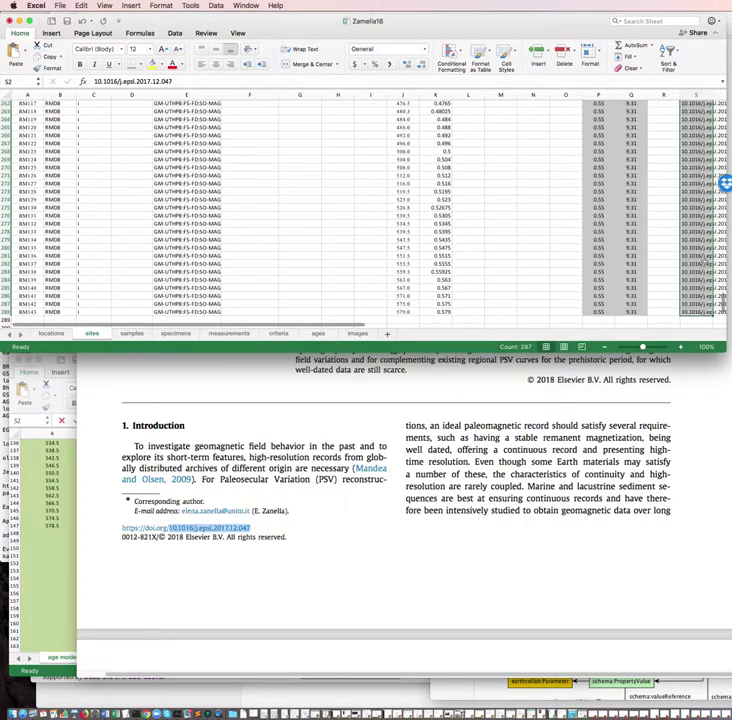
scroll(675, 290, up, 20)
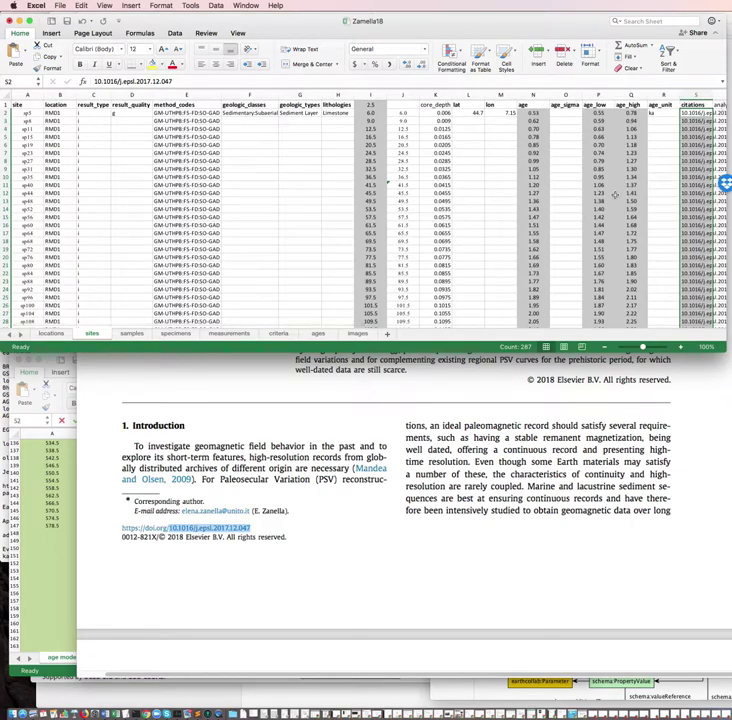
key(Left)
key(Left)
key(Left)
key(Left)
key(Left)
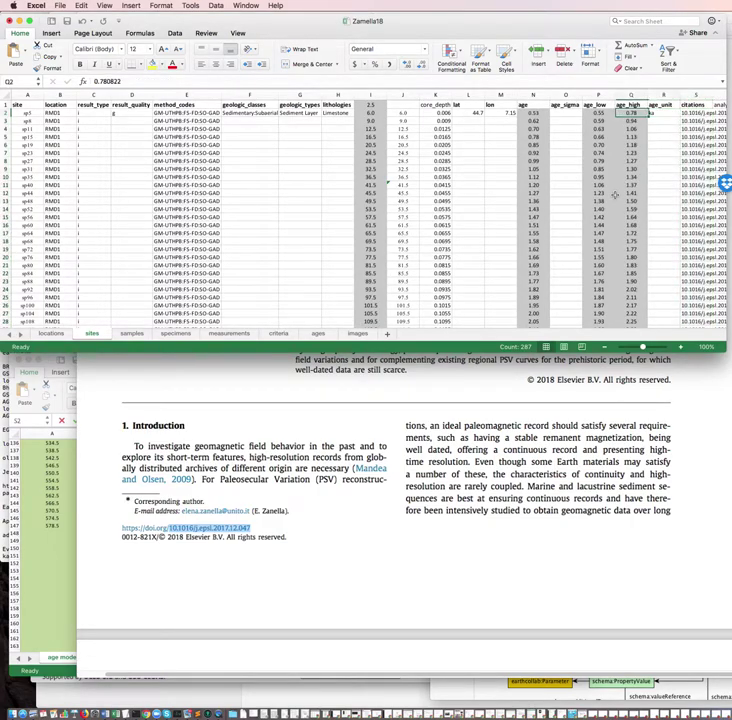
key(Right)
key(Right)
key(Right)
key(Right)
key(Right)
key(Right)
key(Right)
key(Right)
key(Right)
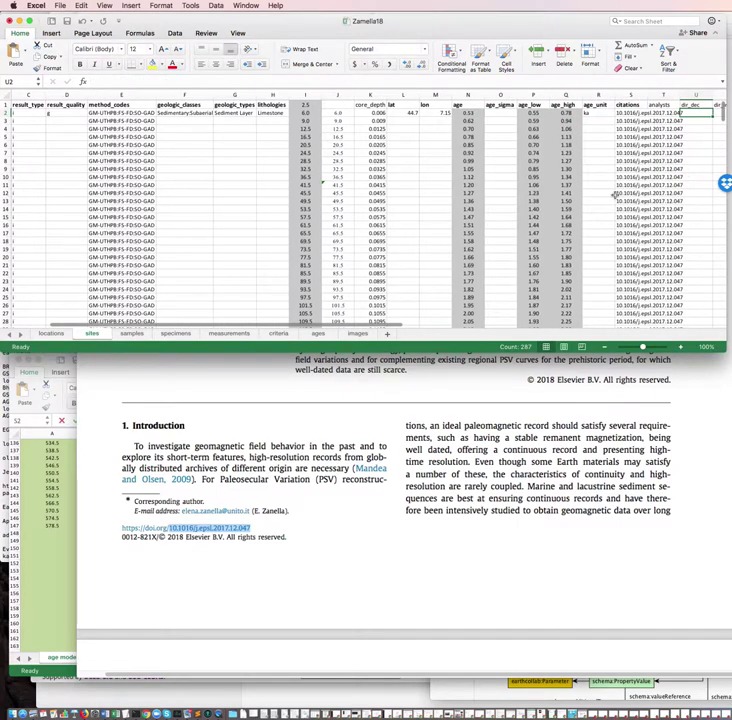
key(Right)
key(Right)
key(Right)
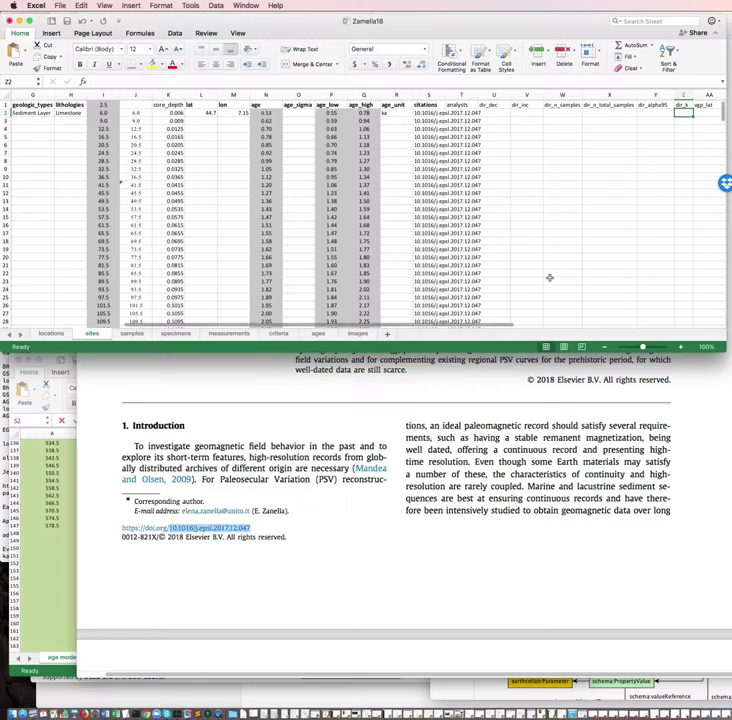
click(568, 112)
text(1)
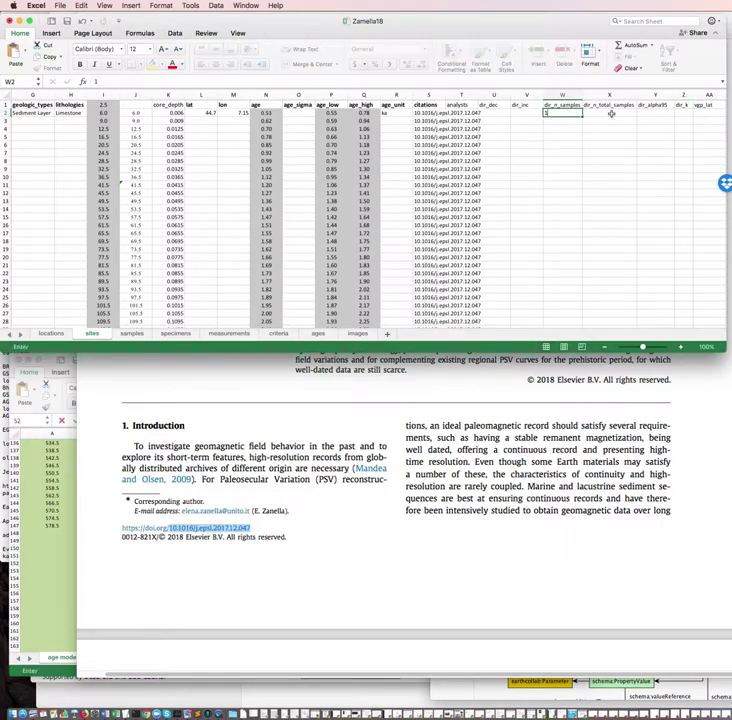
click(611, 113)
text(1)
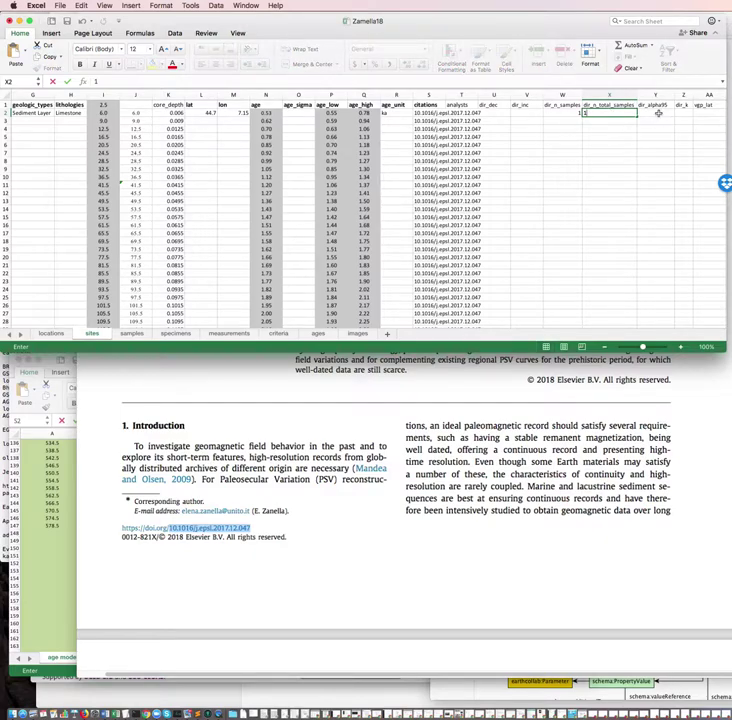
click(658, 113)
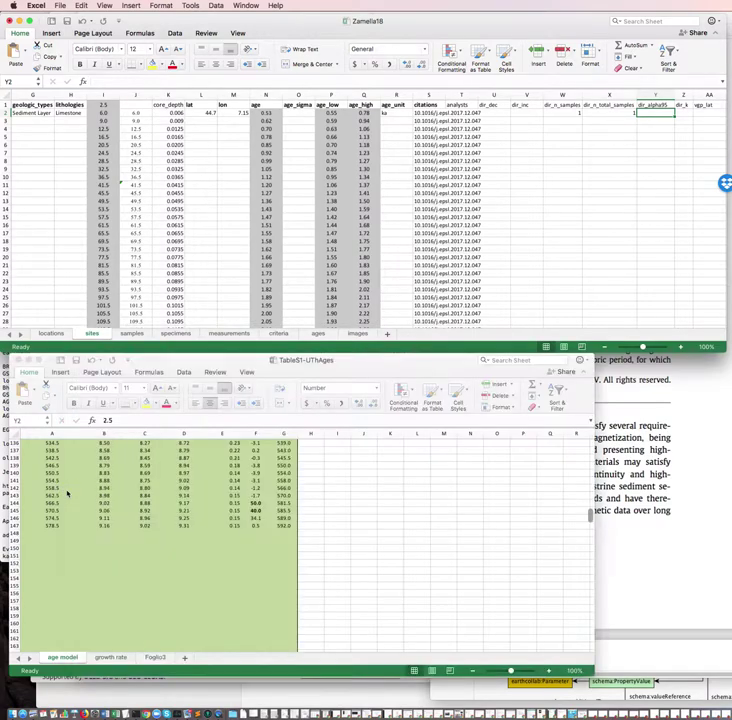
Step: Switch to the TableS2-ChRMofCores workbook and copy the RMD1 rotated declination values in F8:F150
click(67, 493)
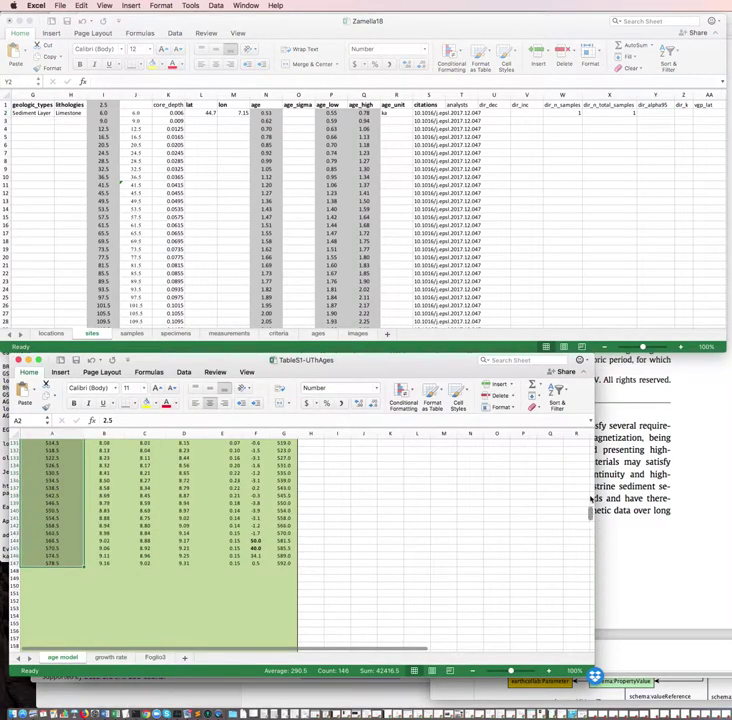
drag(590, 514, 591, 430)
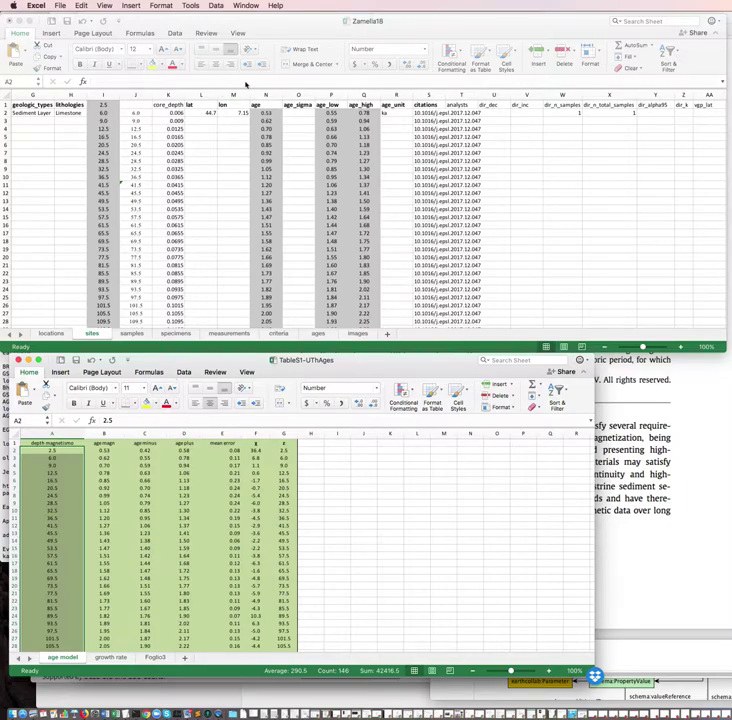
click(246, 6)
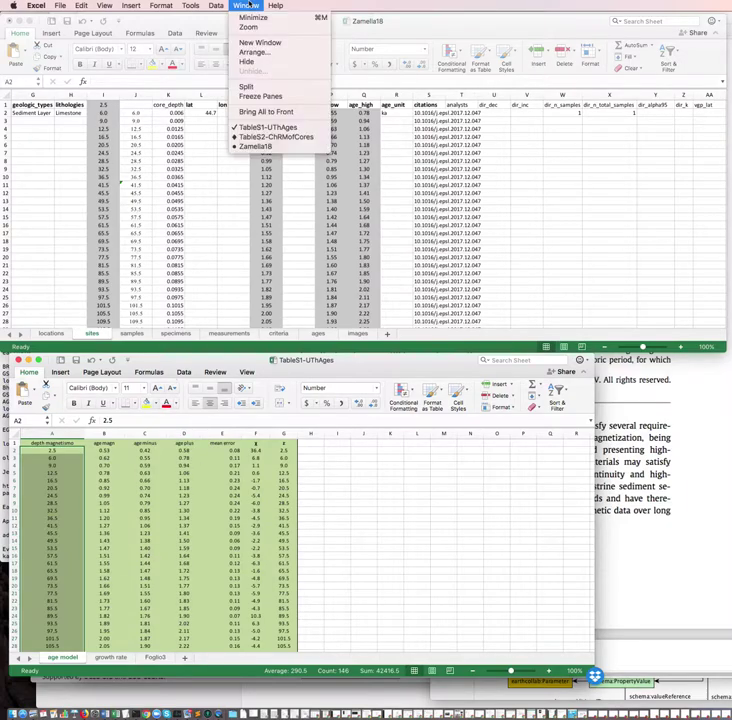
click(262, 137)
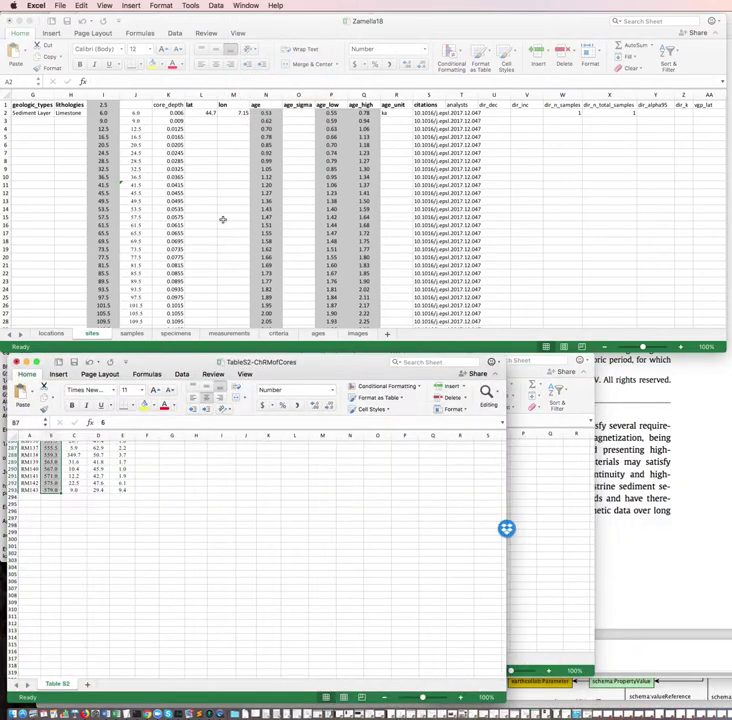
scroll(336, 523, up, 20)
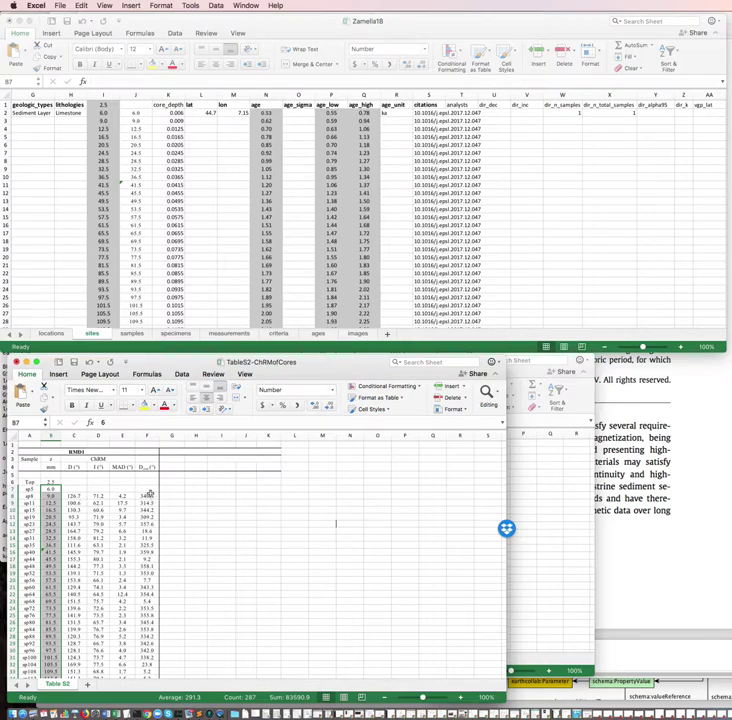
mouse_move(147, 495)
mouse_down()
mouse_move(155, 668)
mouse_move(150, 440)
mouse_move(135, 568)
mouse_move(145, 705)
mouse_move(144, 468)
mouse_move(144, 476)
mouse_up()
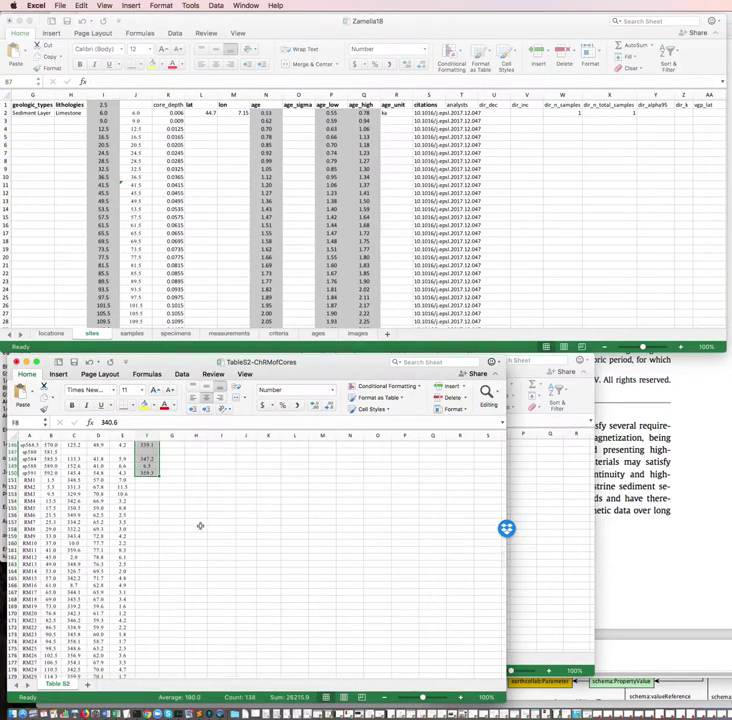
key(super+c)
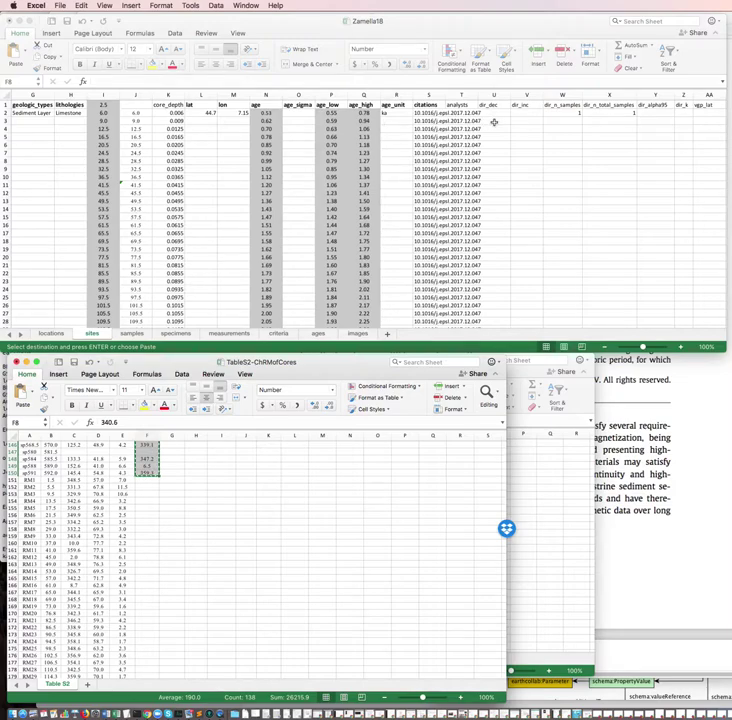
Step: Paste the copied declinations into the dir_dec column of the Zamella18 sites sheet, starting at U3
click(493, 122)
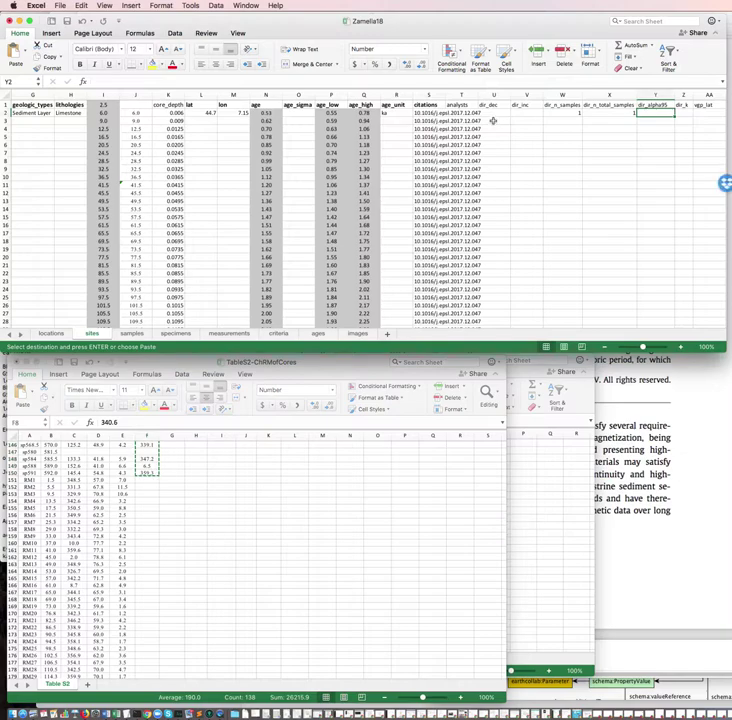
click(493, 121)
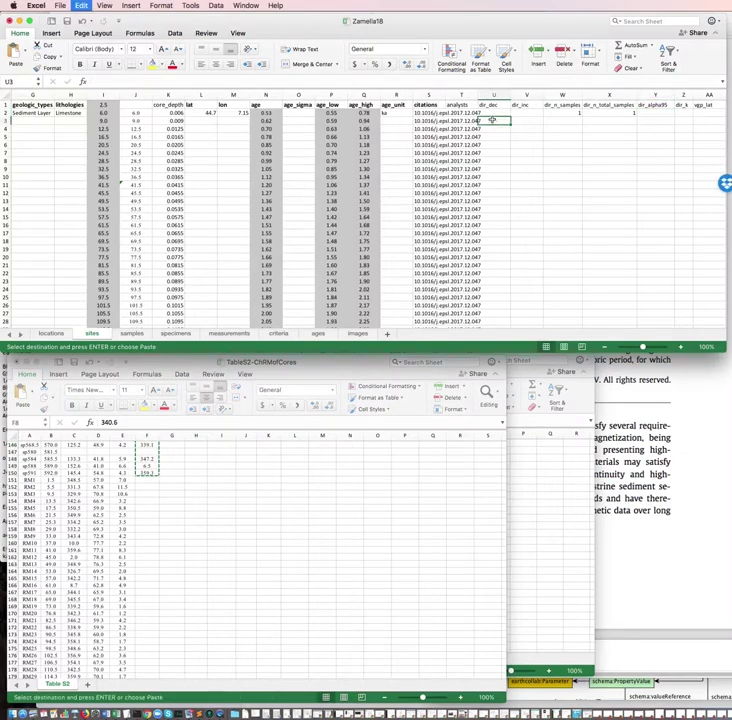
key(super+v)
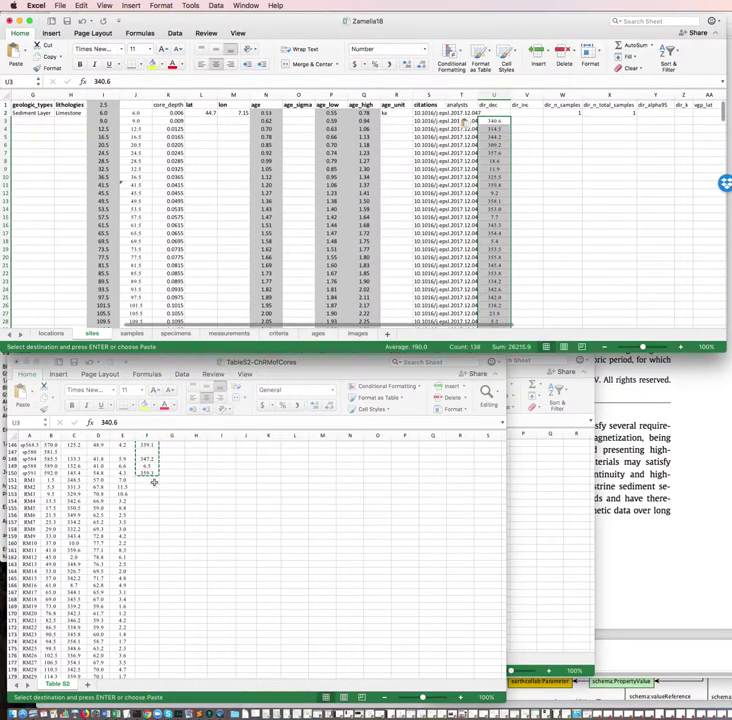
Step: Copy the RMD1 inclination values in D8:D150 of the TableS2-ChRMofCores workbook
scroll(155, 480, up, 20)
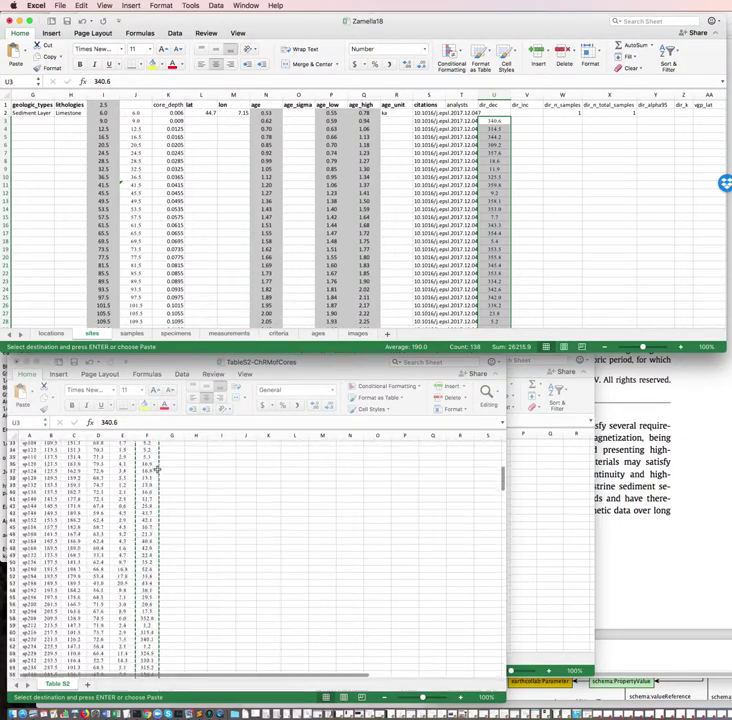
scroll(157, 468, up, 10)
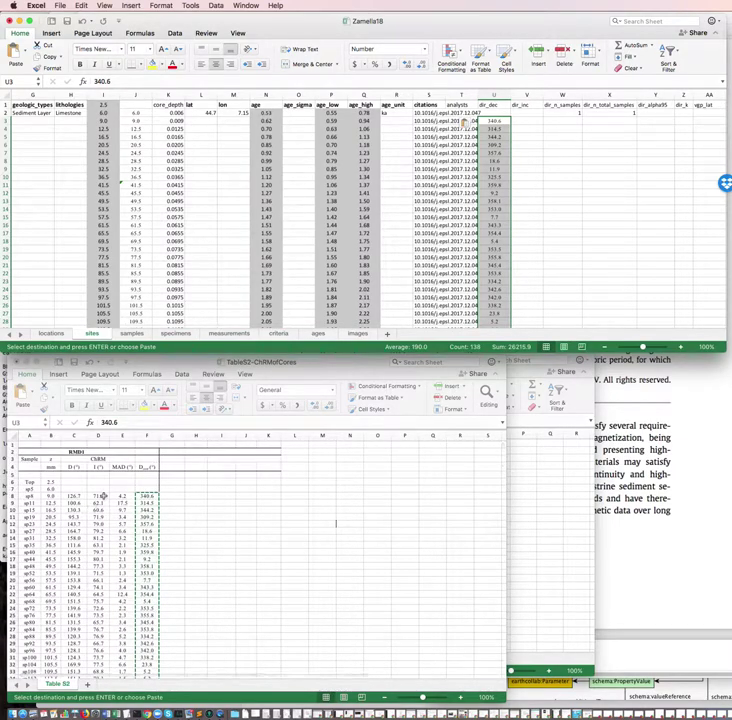
click(100, 572)
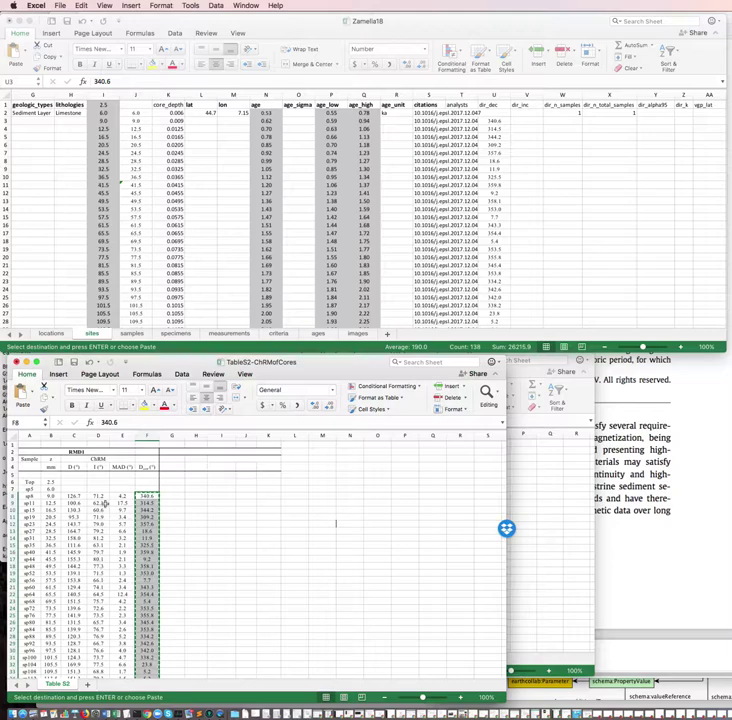
drag(100, 496, 97, 621)
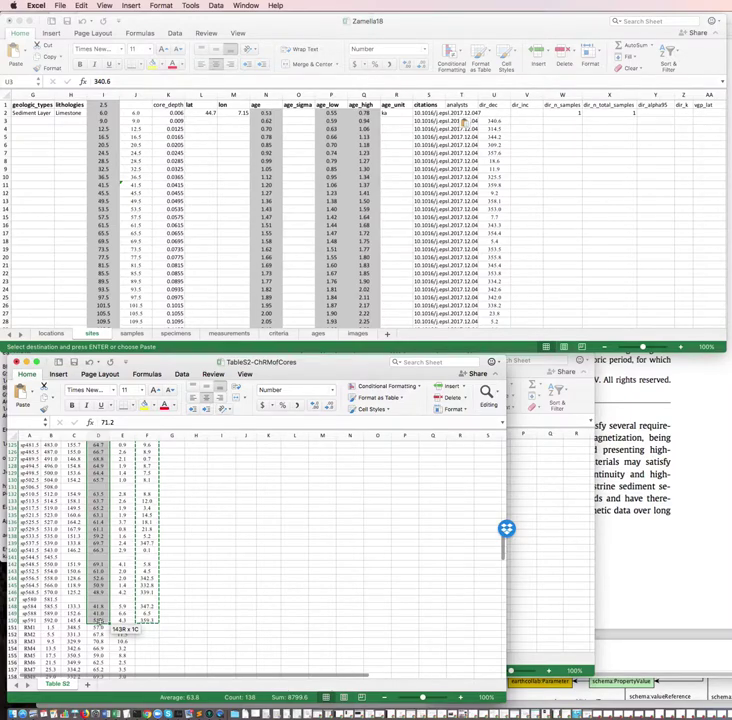
drag(99, 620, 101, 503)
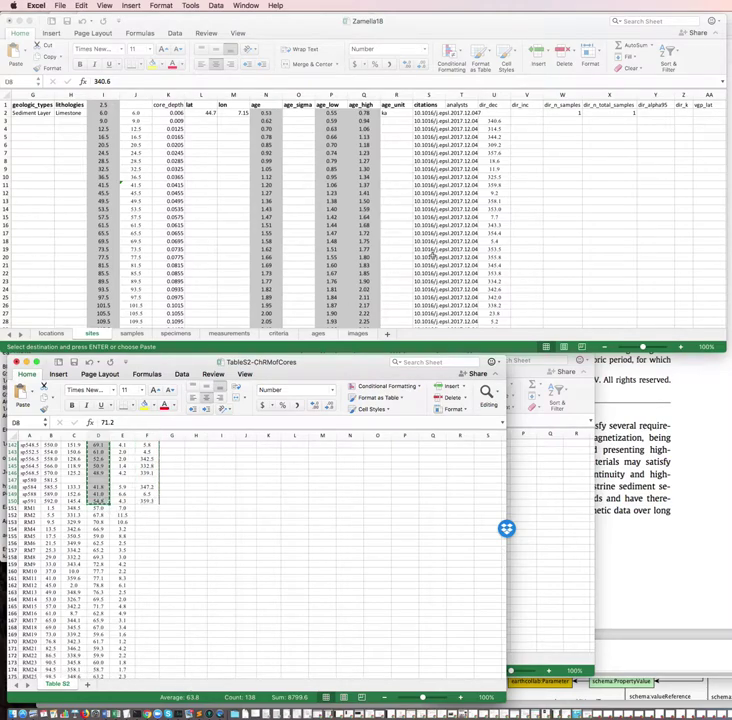
Step: Paste the copied inclinations into the dir_inc column of the Zamella18 sites sheet, starting at V3
click(525, 123)
click(524, 120)
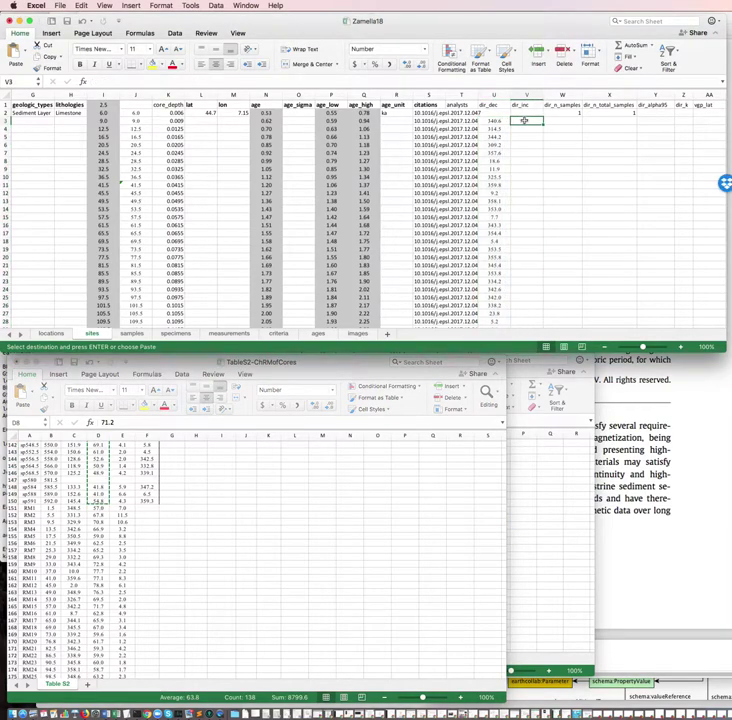
key(super+v)
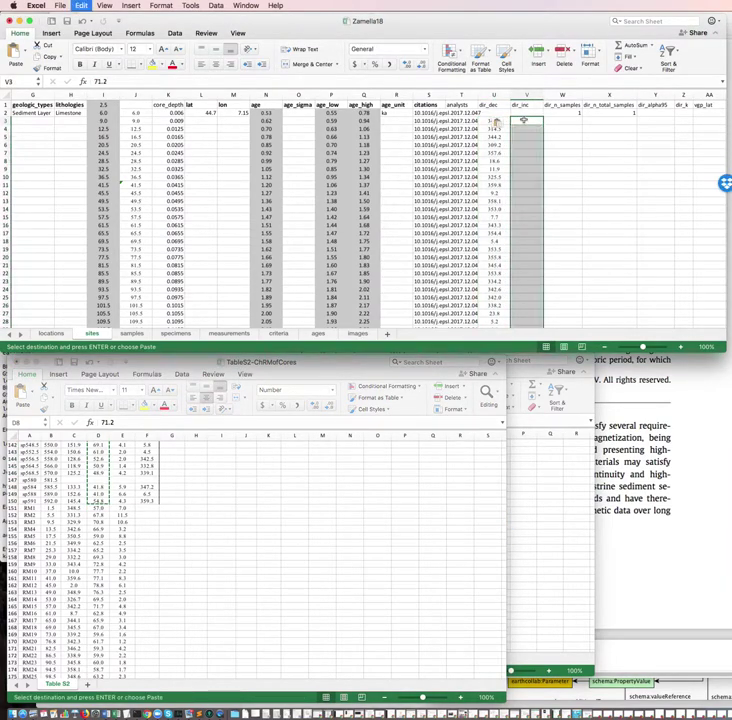
scroll(550, 240, down, 10)
scroll(549, 264, down, 20)
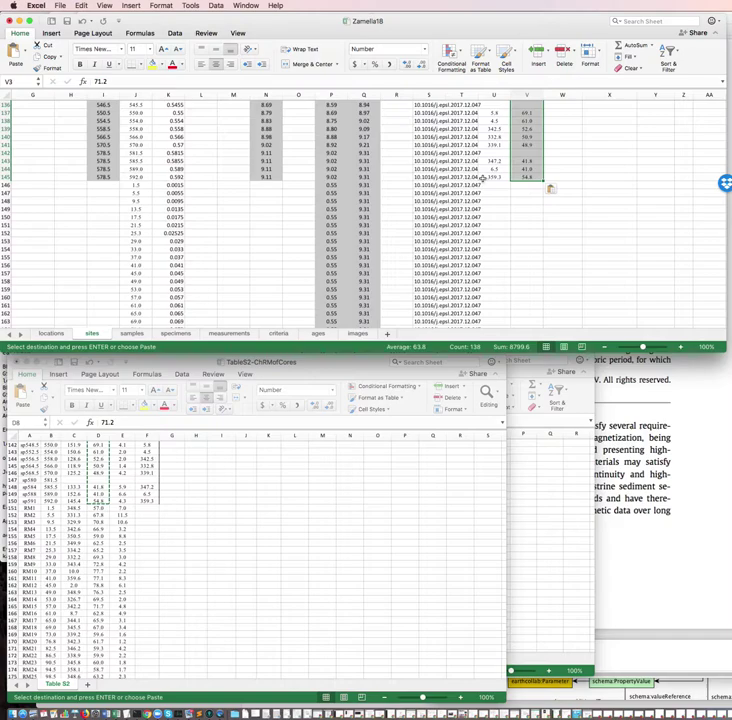
Step: Check which sites row starts core RMD8, and copy the RM-series declinations and inclinations in C151:D293 of TableS2-ChRMofCores
drag(476, 324, 405, 322)
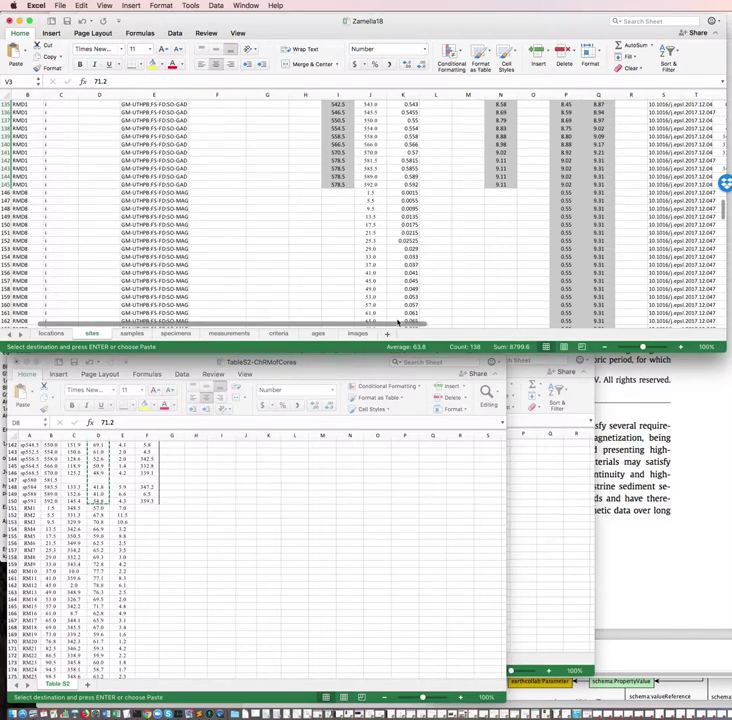
scroll(384, 283, up, 3)
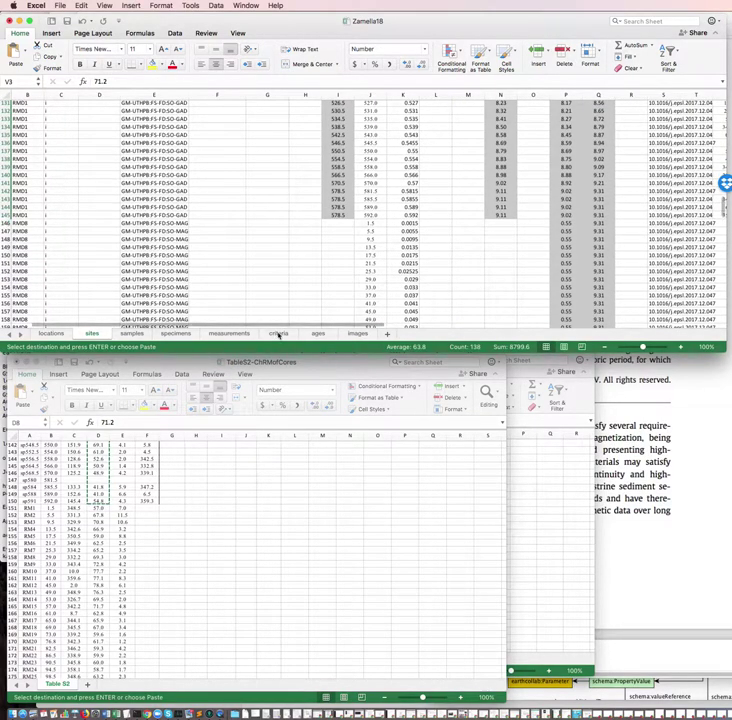
drag(320, 326, 533, 327)
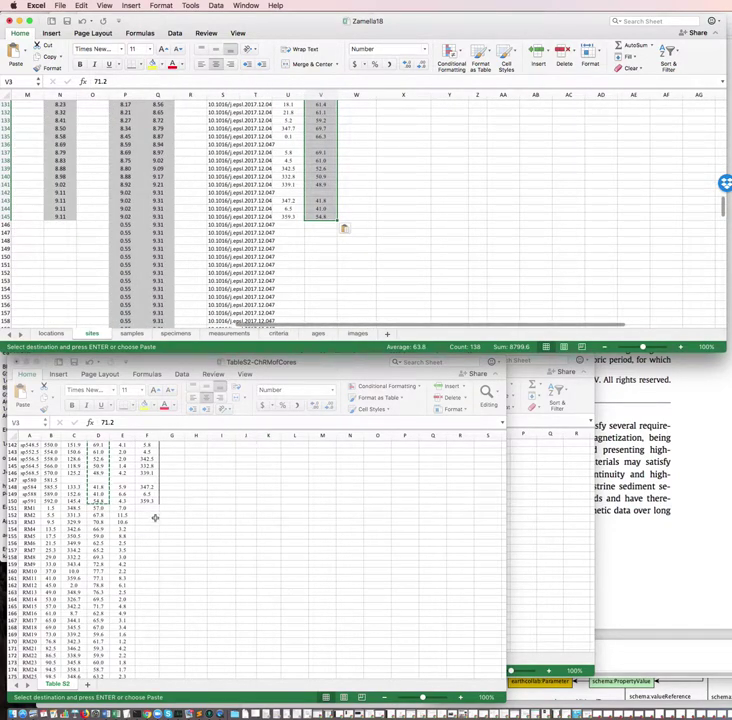
click(504, 558)
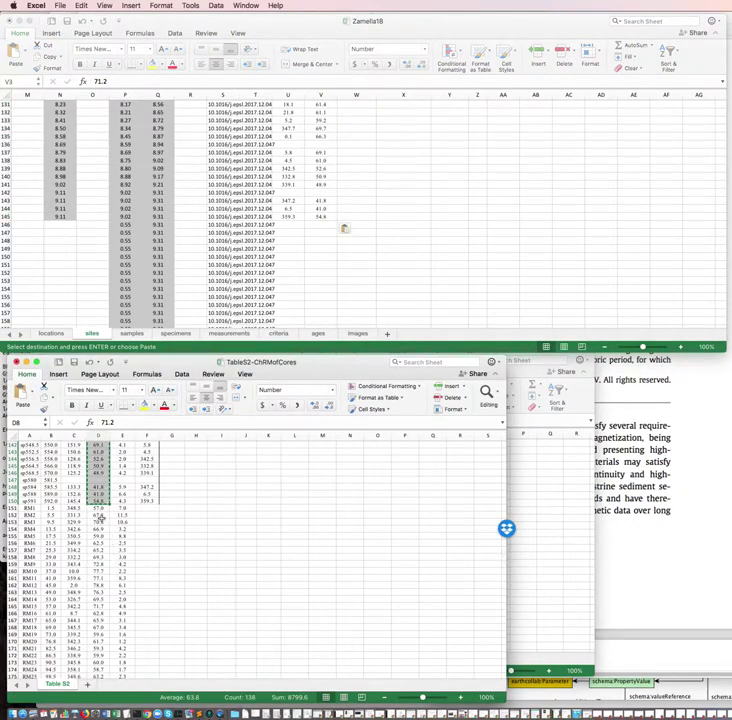
drag(78, 508, 98, 522)
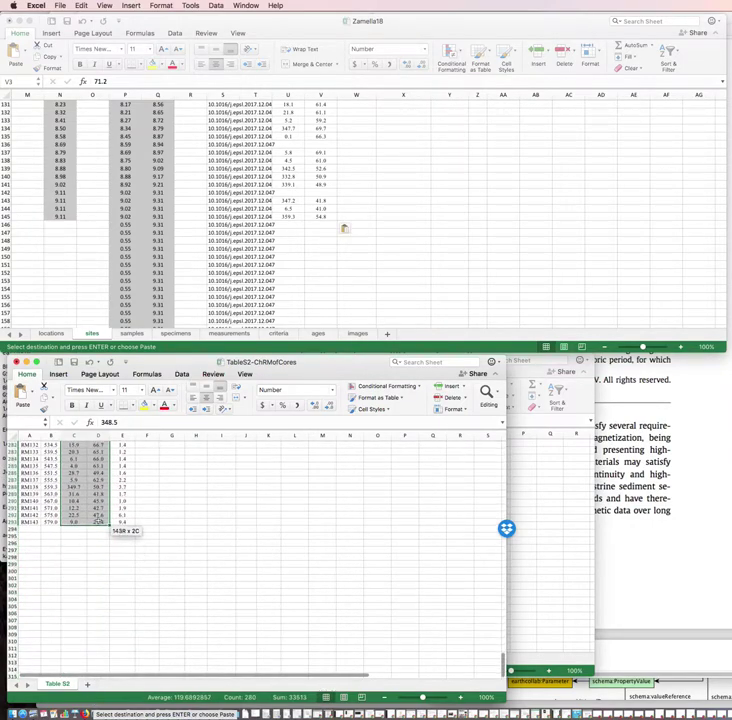
Step: Paste the RMD8 directions into dir_dec and dir_inc of the Zamella18 sites sheet from U146, and check the pasted rows through 288
click(294, 226)
click(294, 226)
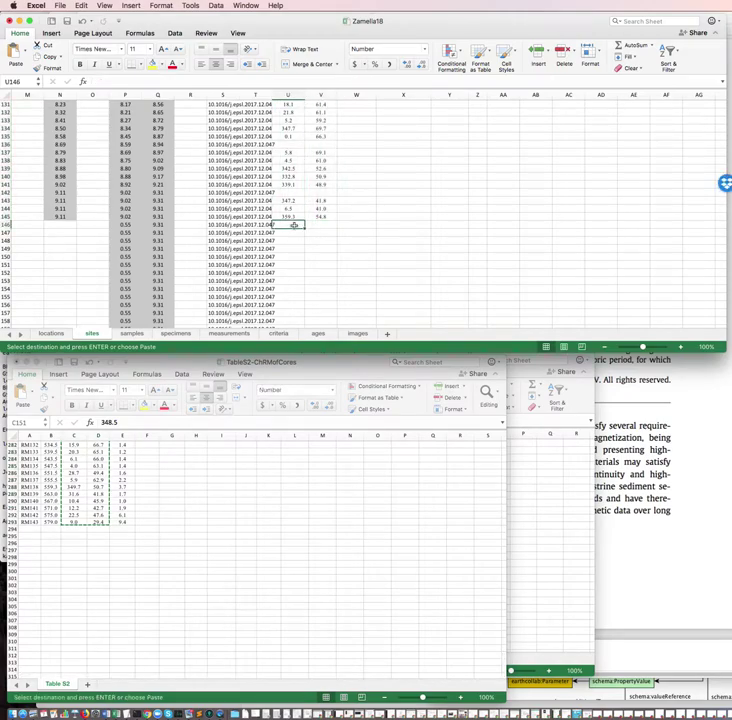
key(super+v)
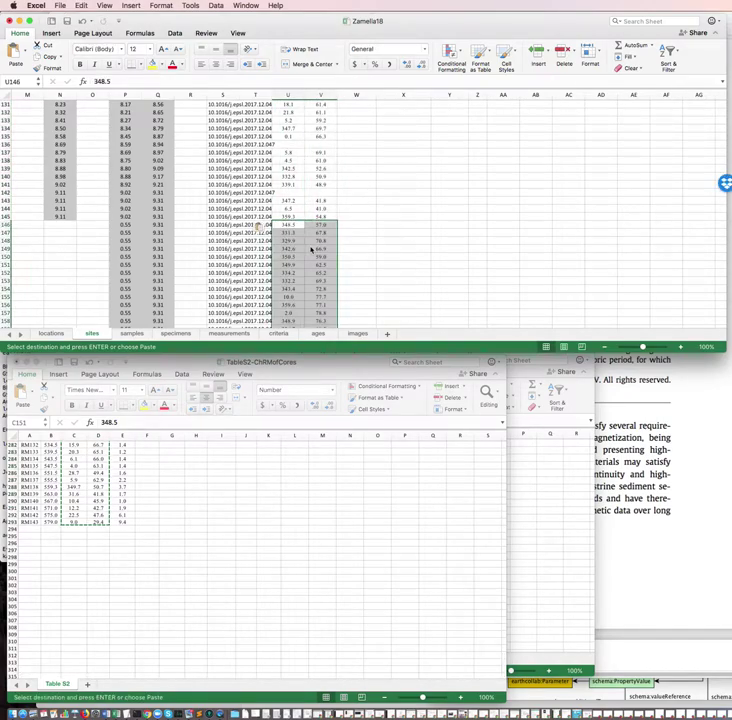
scroll(330, 290, down, 20)
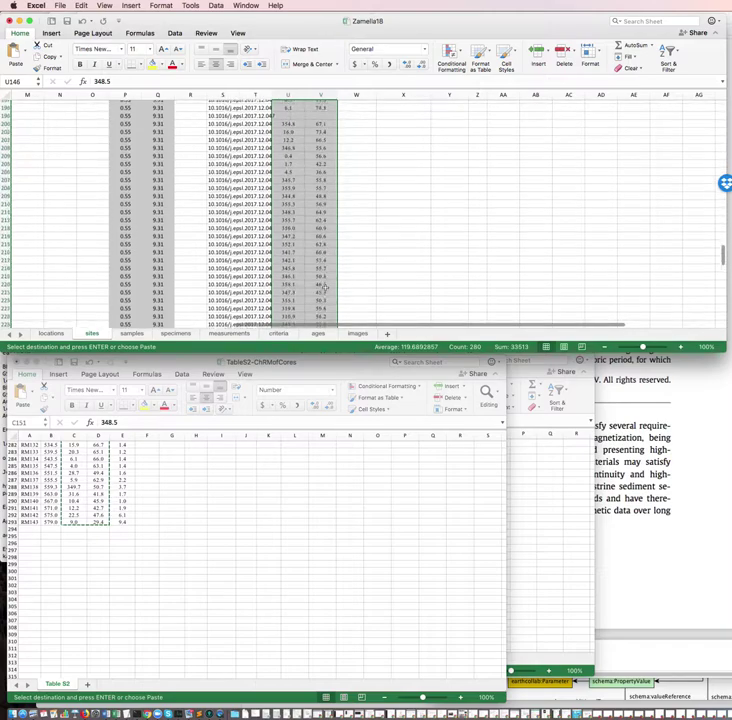
scroll(322, 290, down, 18)
scroll(320, 287, up, 8)
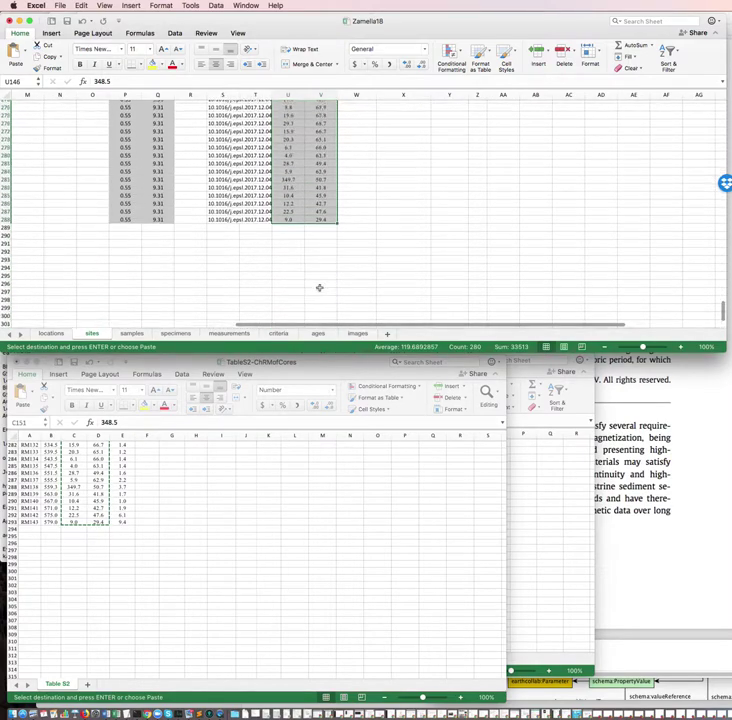
scroll(661, 297, up, 1)
drag(722, 297, 716, 98)
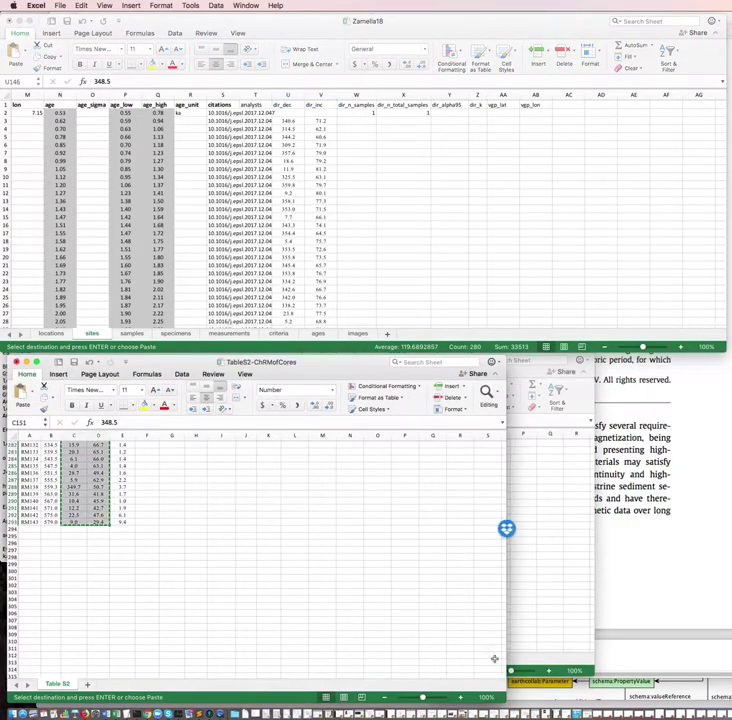
Step: Review the Table S2 column headers, switch to the MagIC site in Chrome, and examine the Sites direction columns in data model 3.0
scroll(483, 541, up, 10)
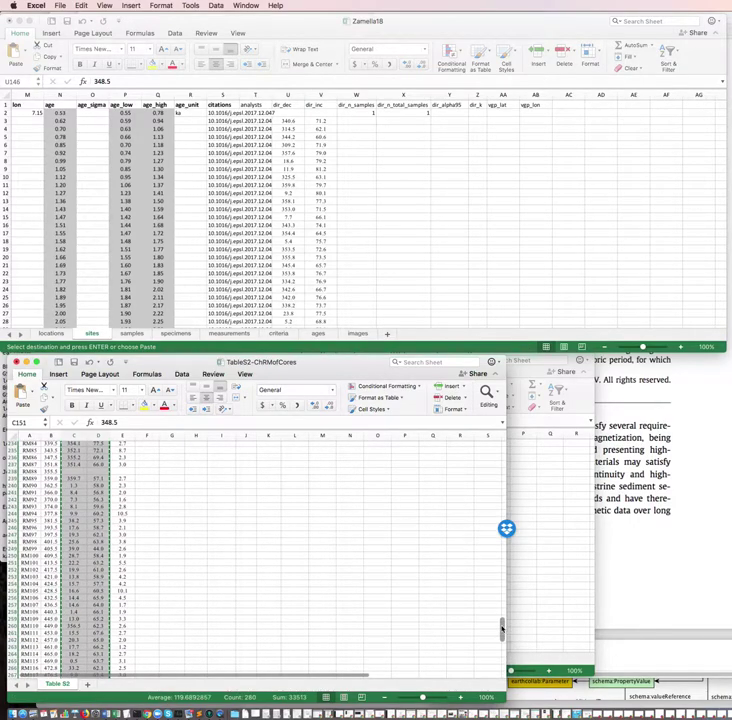
drag(502, 628, 502, 455)
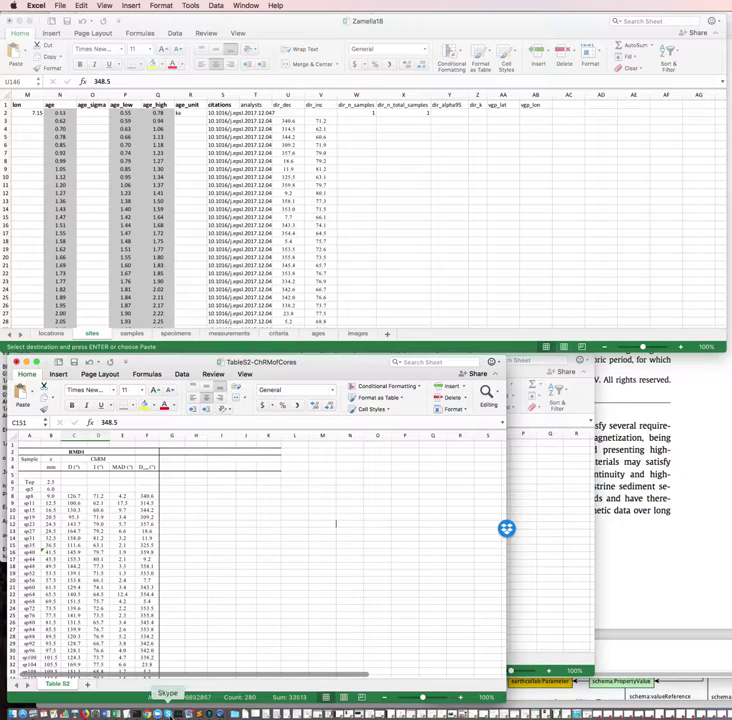
click(147, 713)
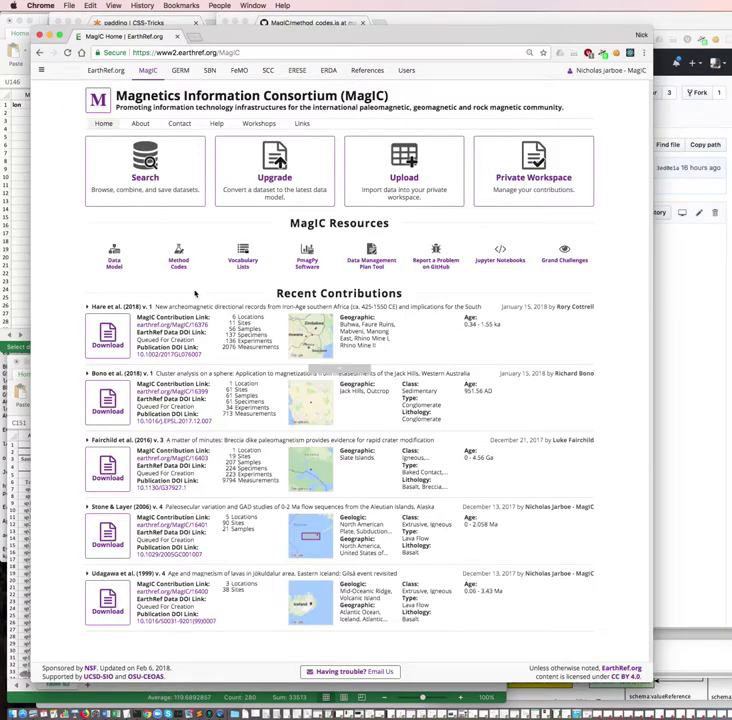
click(116, 264)
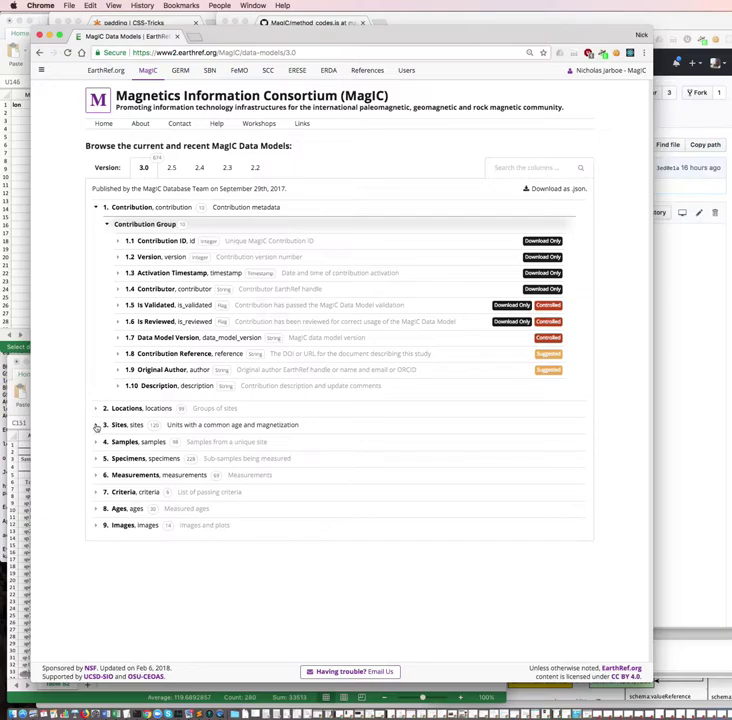
click(96, 426)
scroll(281, 505, down, 5)
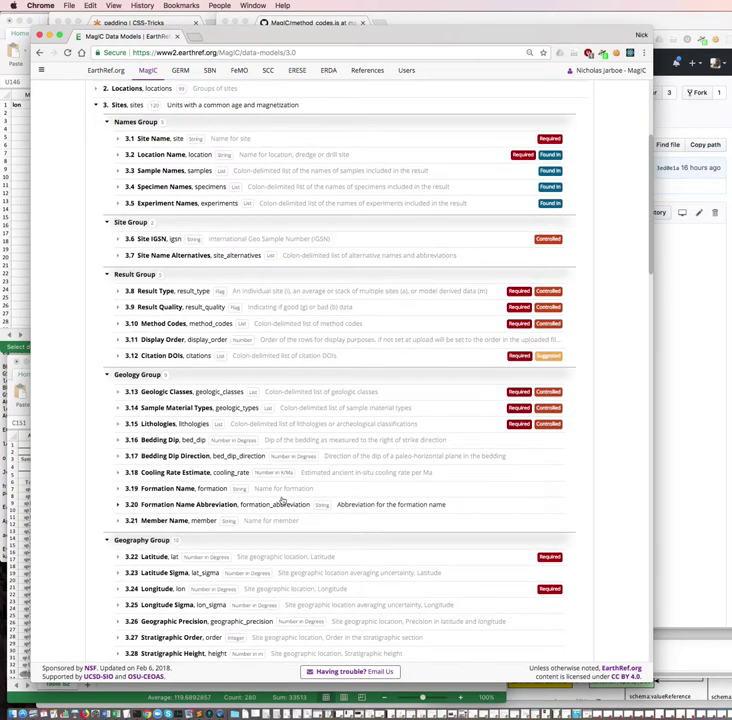
scroll(281, 501, down, 6)
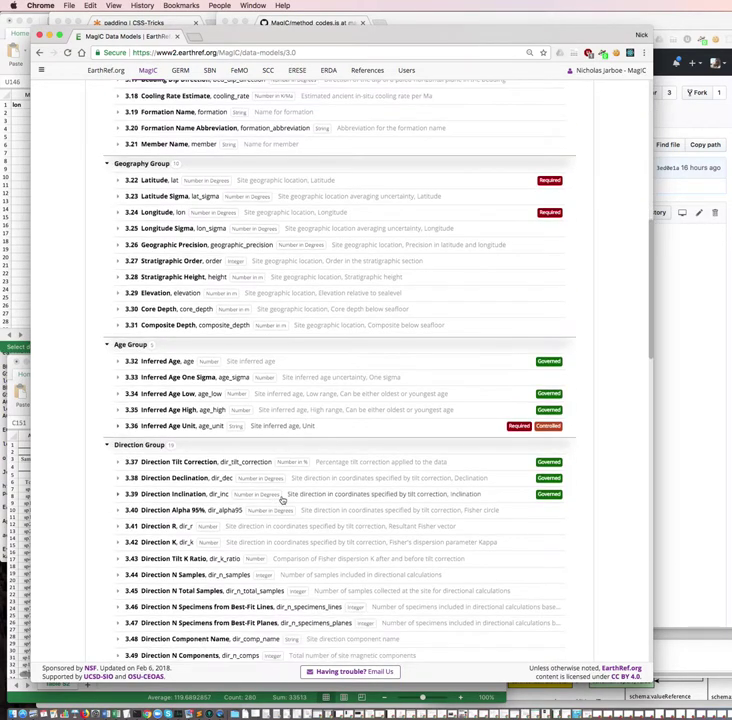
scroll(283, 497, down, 2)
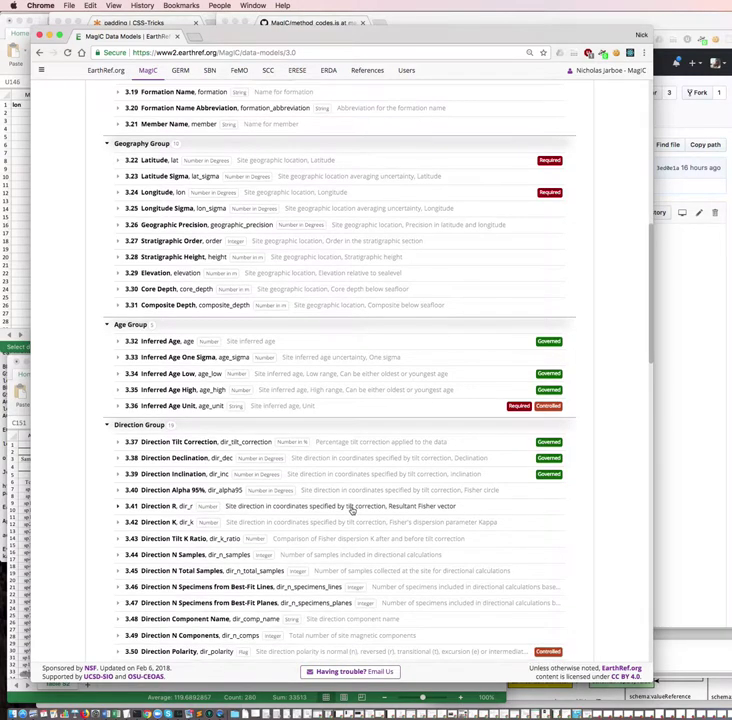
scroll(350, 510, down, 3)
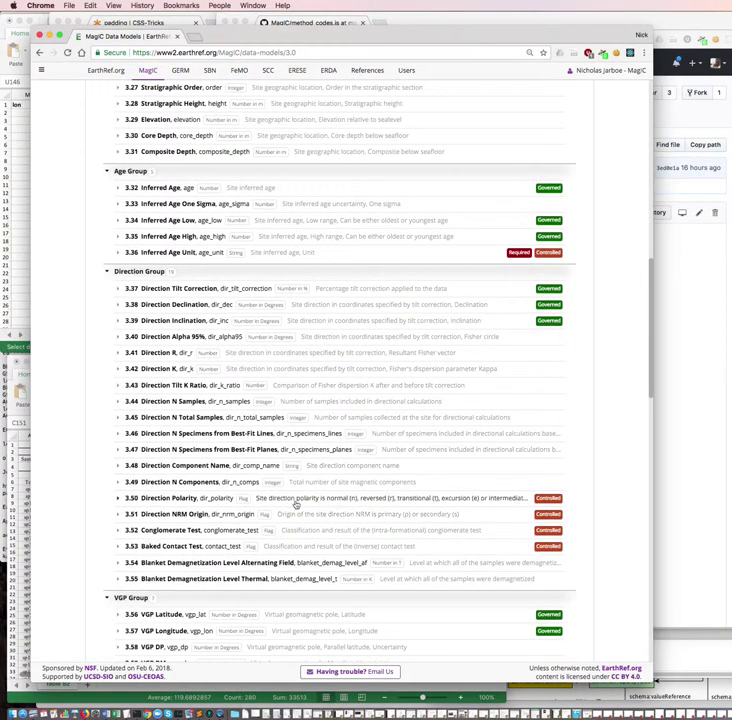
scroll(291, 502, down, 3)
scroll(291, 503, up, 9)
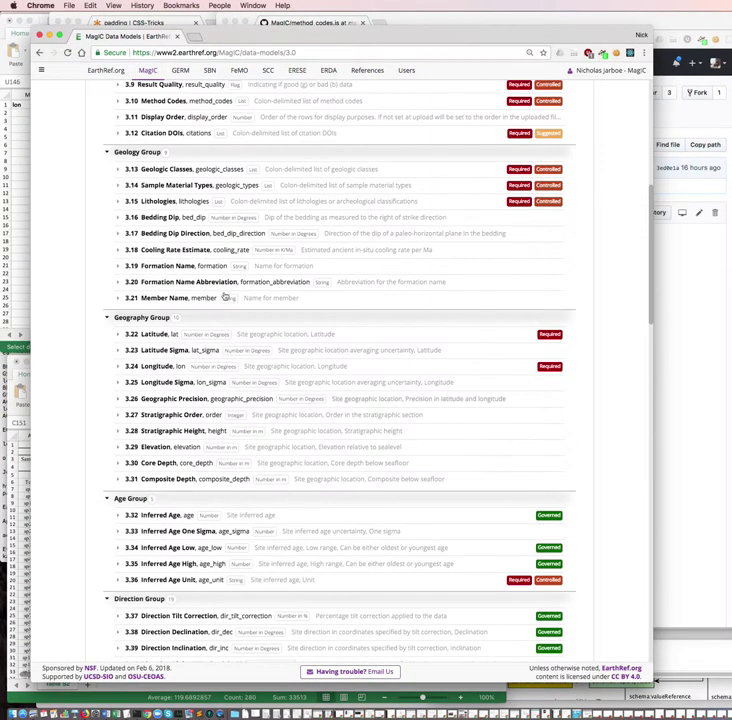
Step: Reopen the MagIC data model 3.0 from the MagIC home page, collapse the Contribution table and expand the Specimens table
click(40, 52)
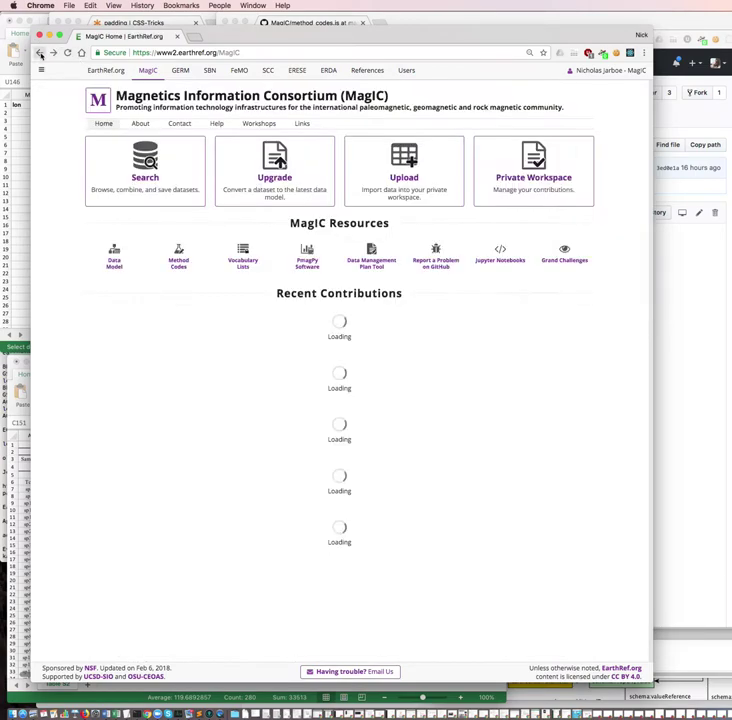
click(120, 265)
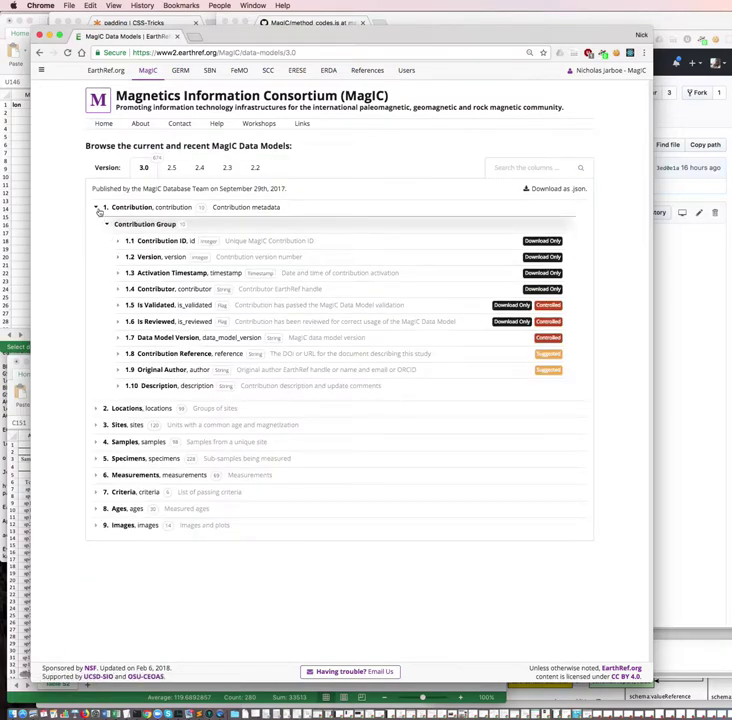
click(98, 209)
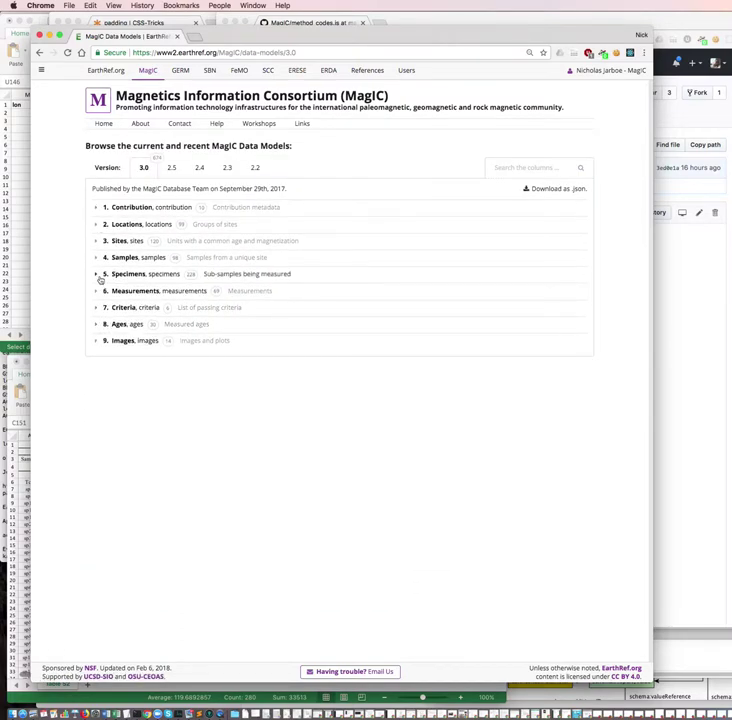
click(97, 277)
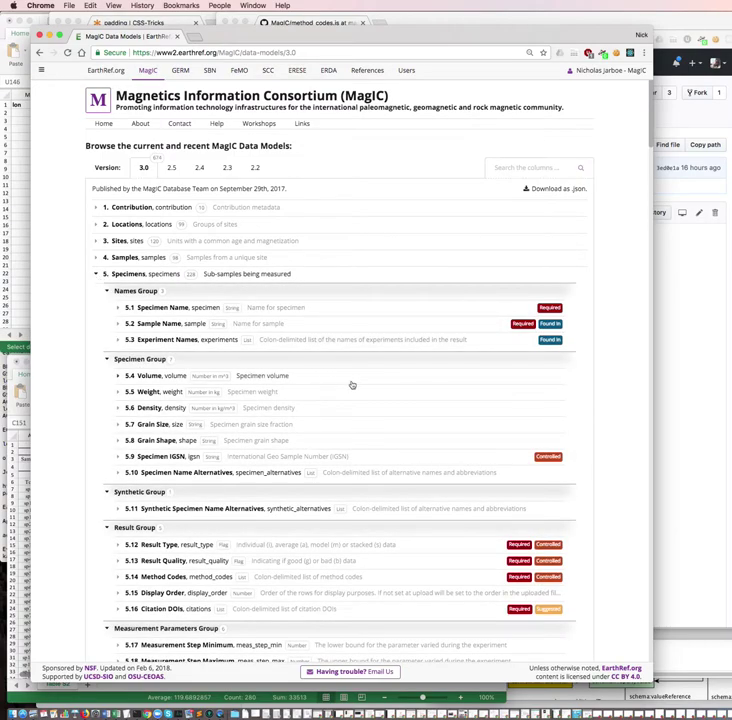
Step: Examine the Specimens column groups down to the Metadata Group, returning to the direction and Directional Statistics columns
scroll(355, 385, down, 3)
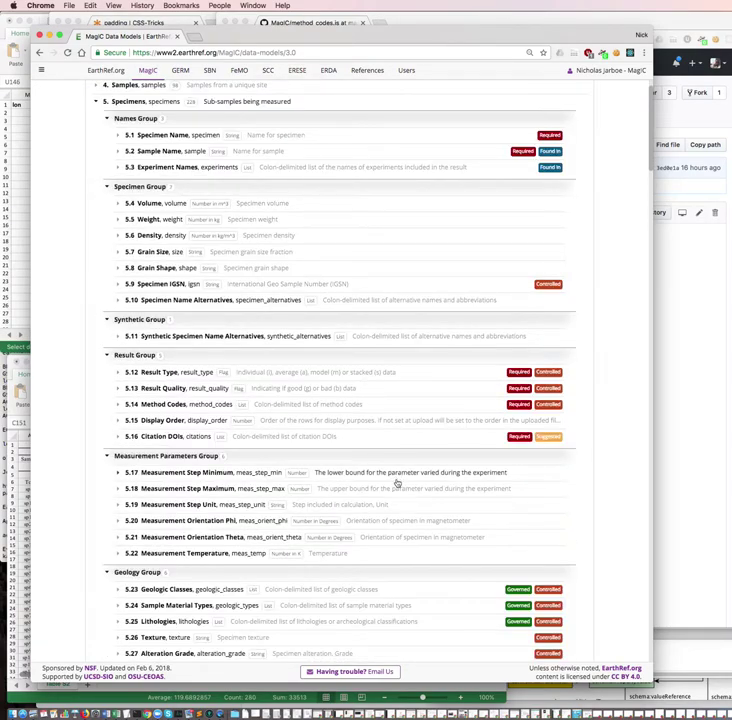
scroll(348, 503, down, 10)
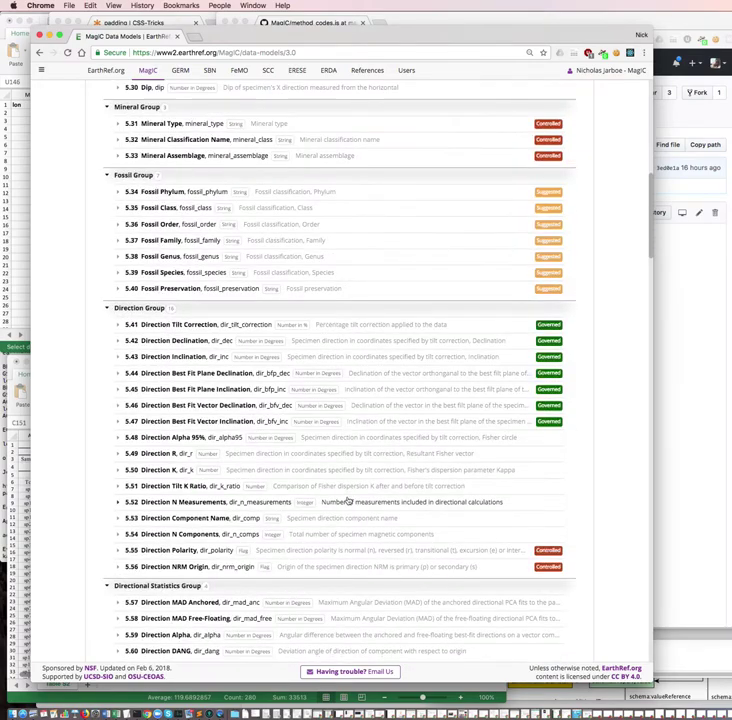
scroll(348, 500, down, 15)
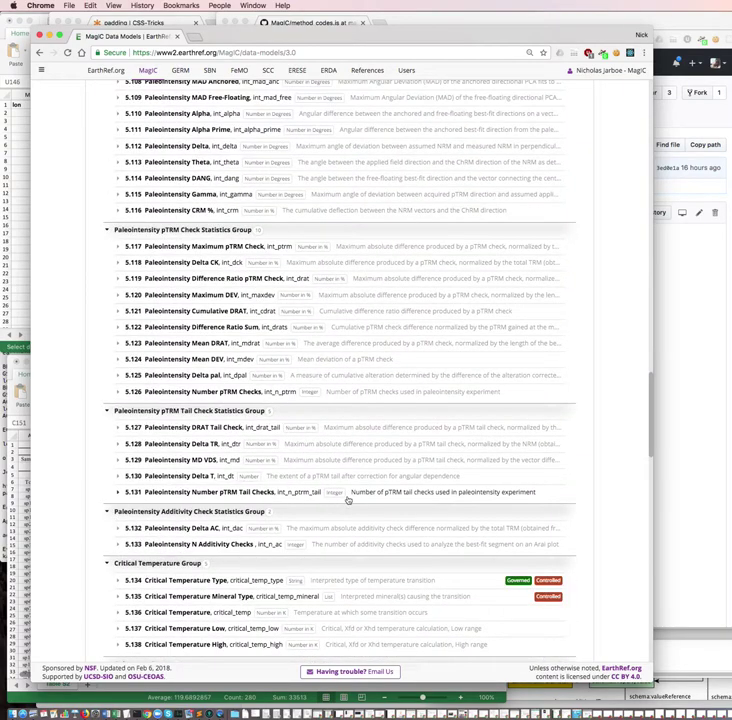
scroll(348, 500, down, 3)
scroll(348, 500, down, 20)
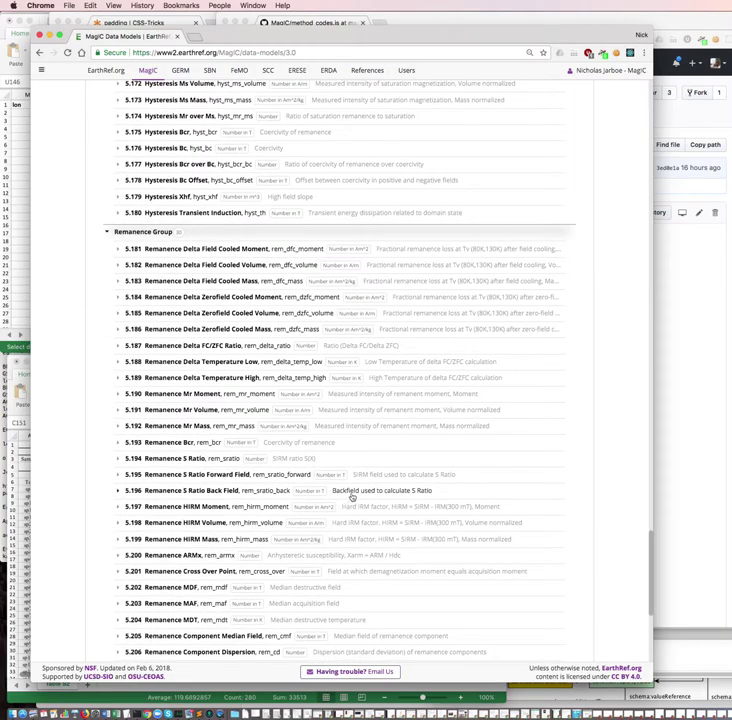
scroll(305, 510, down, 6)
scroll(305, 507, down, 3)
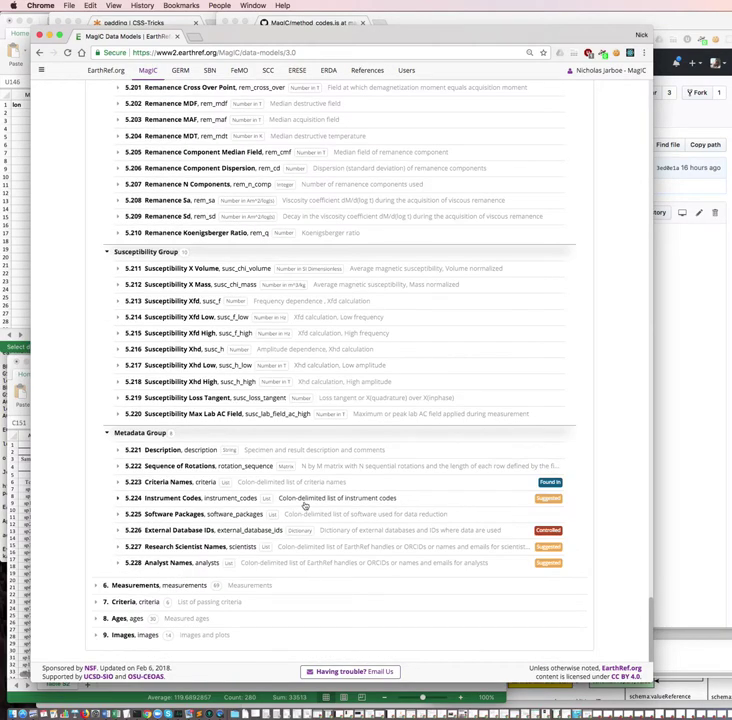
scroll(305, 506, up, 20)
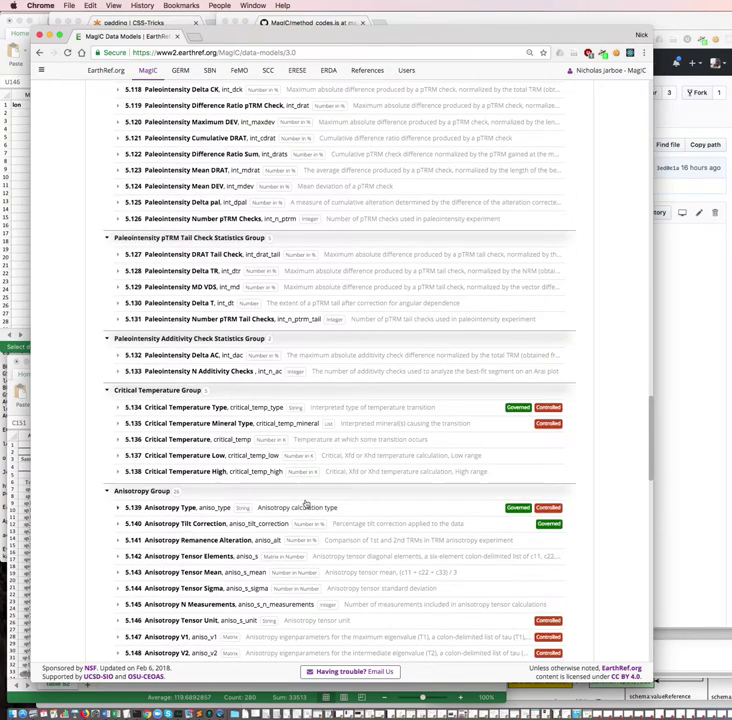
scroll(305, 504, up, 20)
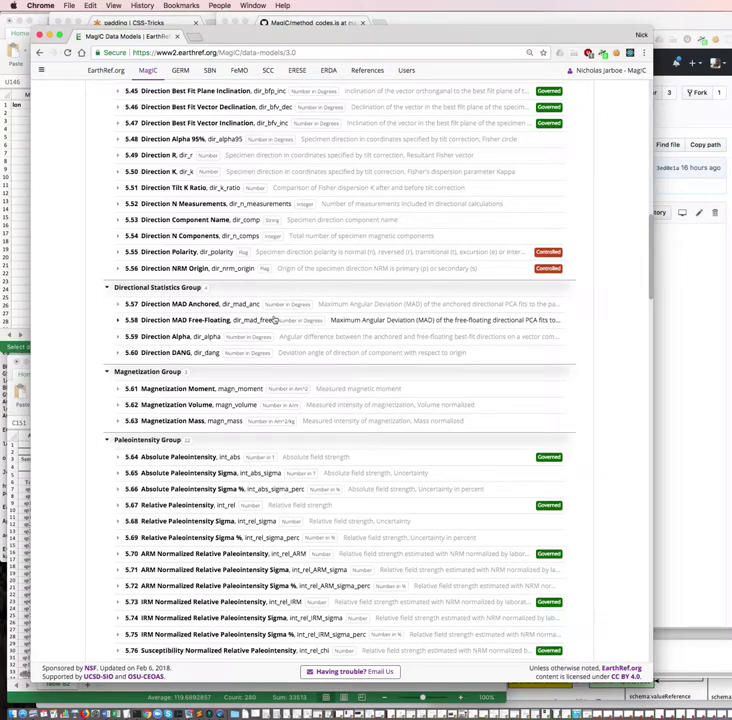
Step: Switch to the Zamella18 workbook in Excel and check the column headers of the samples and specimens sheets
click(22, 313)
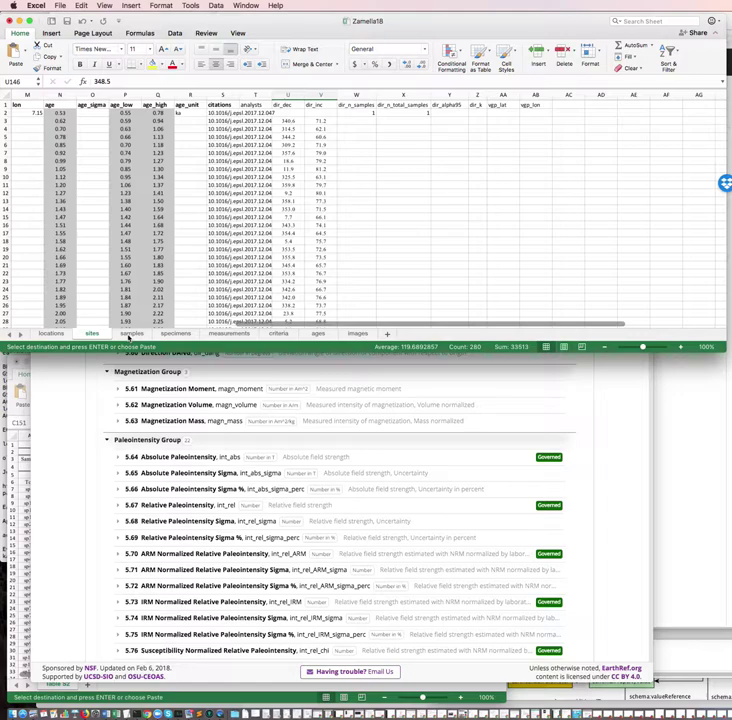
click(135, 334)
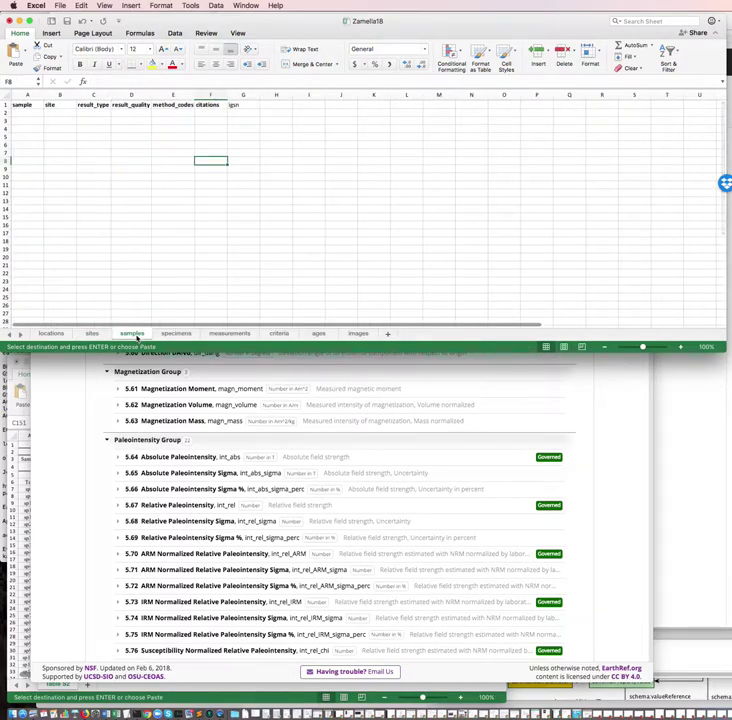
click(170, 335)
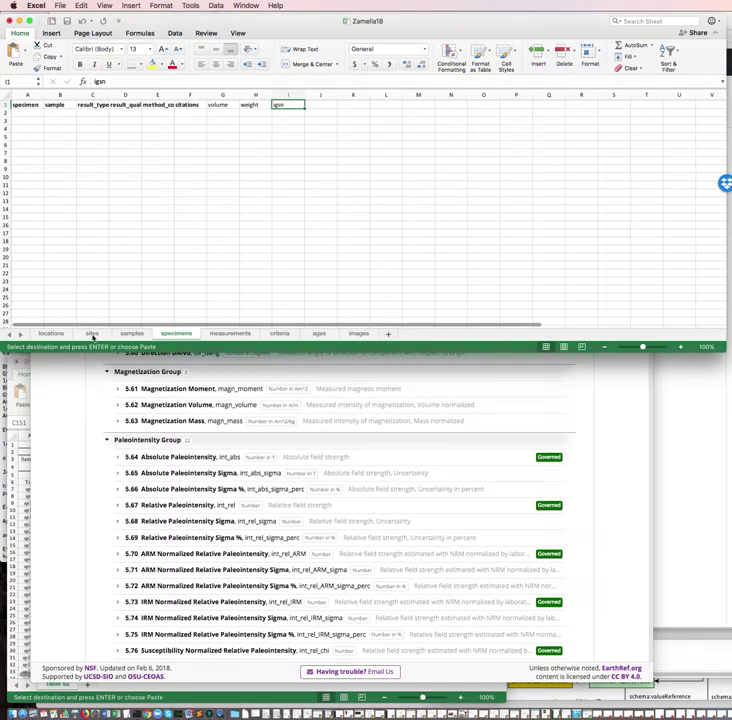
Step: On the sites sheet, fill dir_n_samples and dir_n_total_samples with 1 from row 2 through row 288, and return to the first rows
click(92, 334)
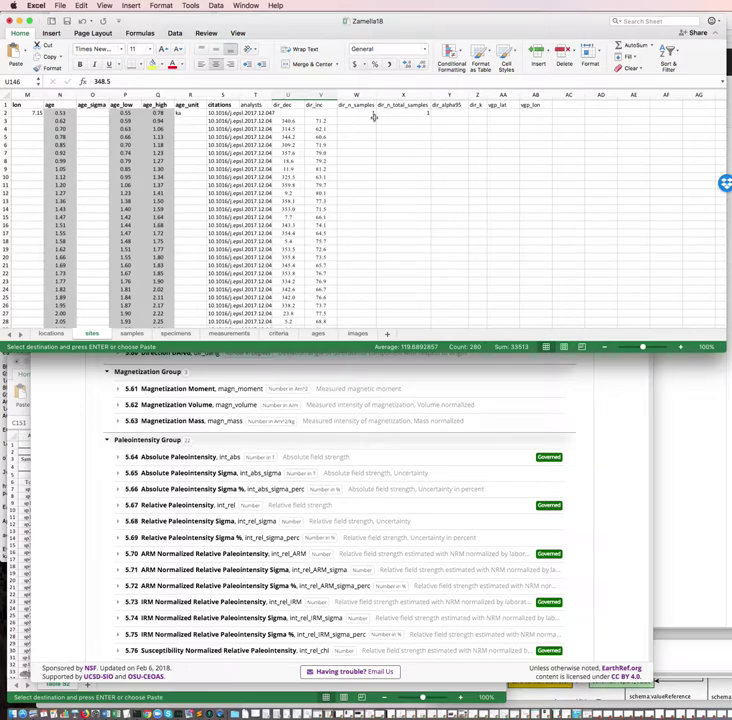
drag(350, 112, 392, 183)
key(Return)
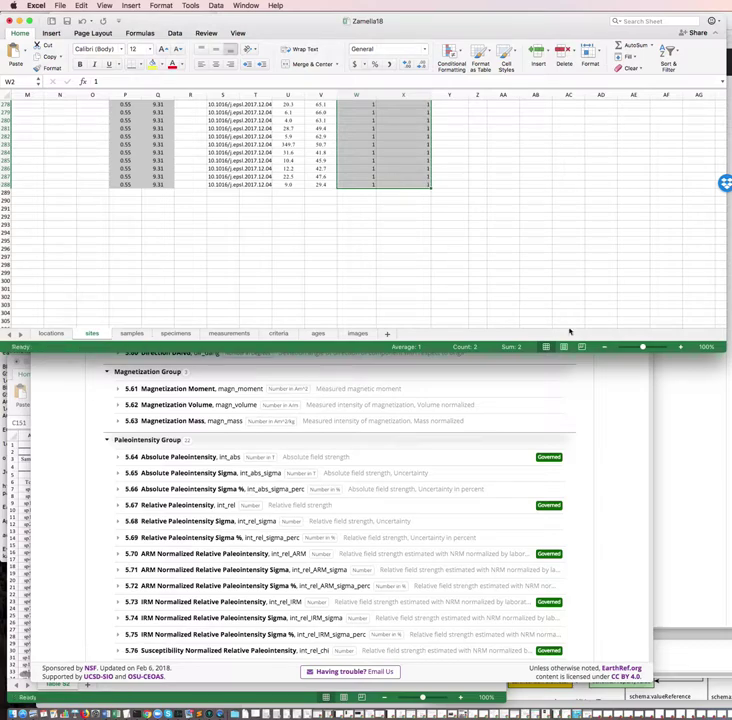
drag(609, 328, 290, 320)
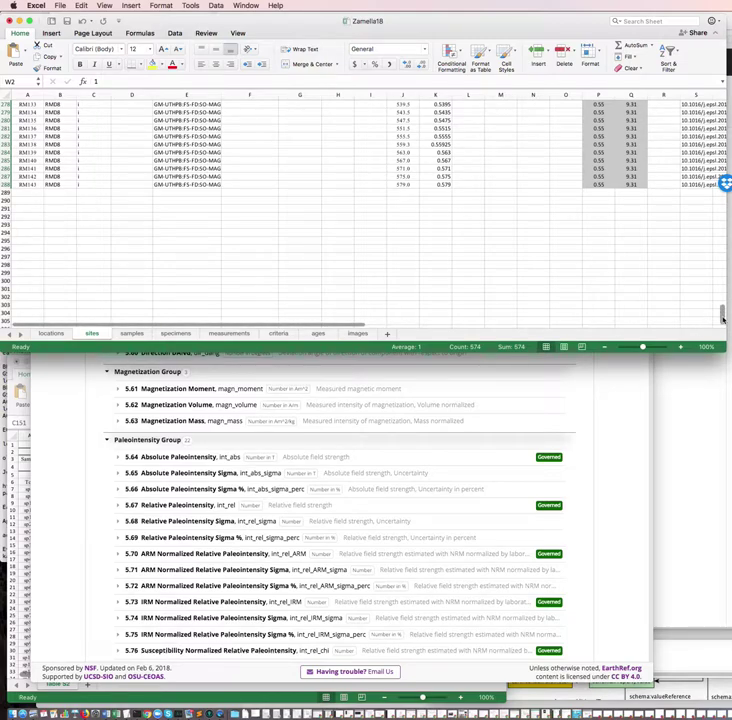
drag(722, 318, 722, 104)
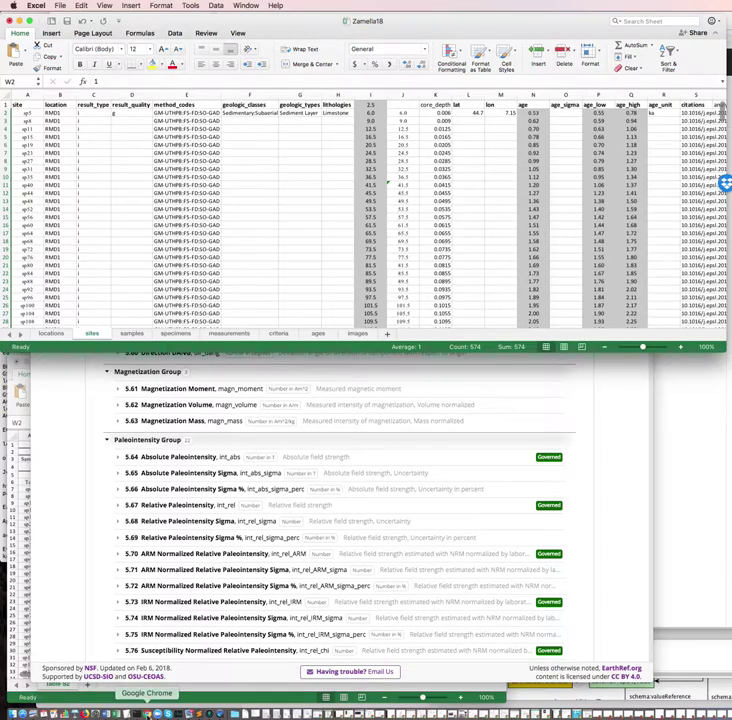
Step: Switch to Chrome and open the MagIC Method Codes page from the MagIC home page
click(148, 713)
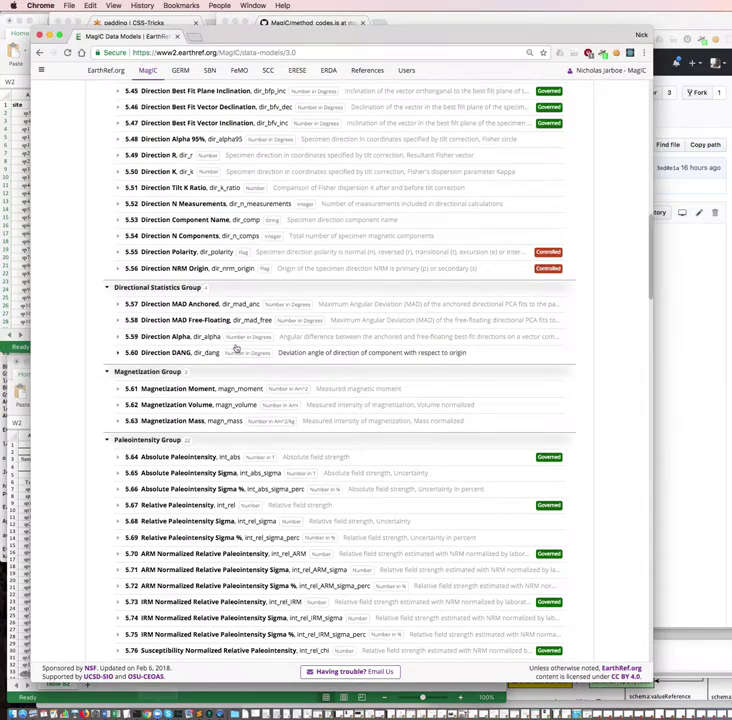
click(82, 53)
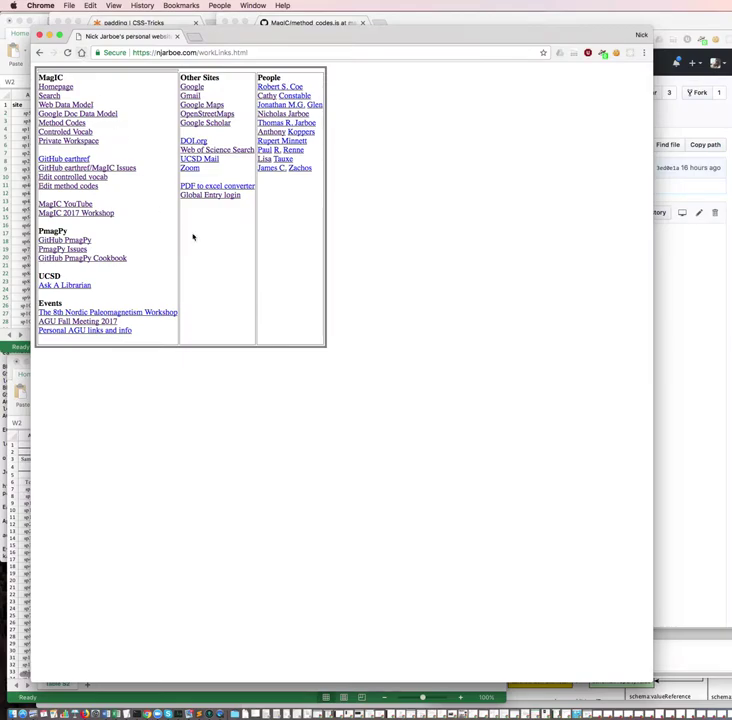
click(40, 53)
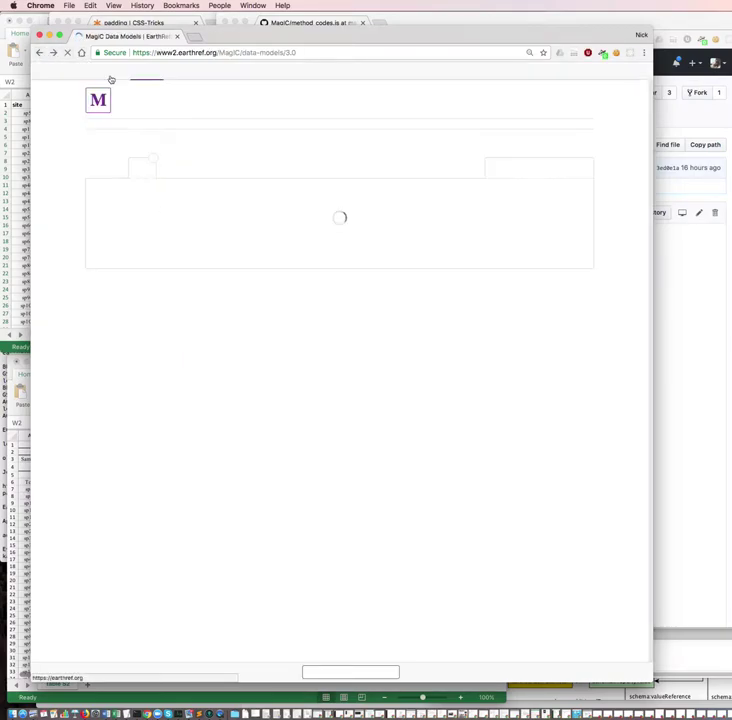
click(101, 115)
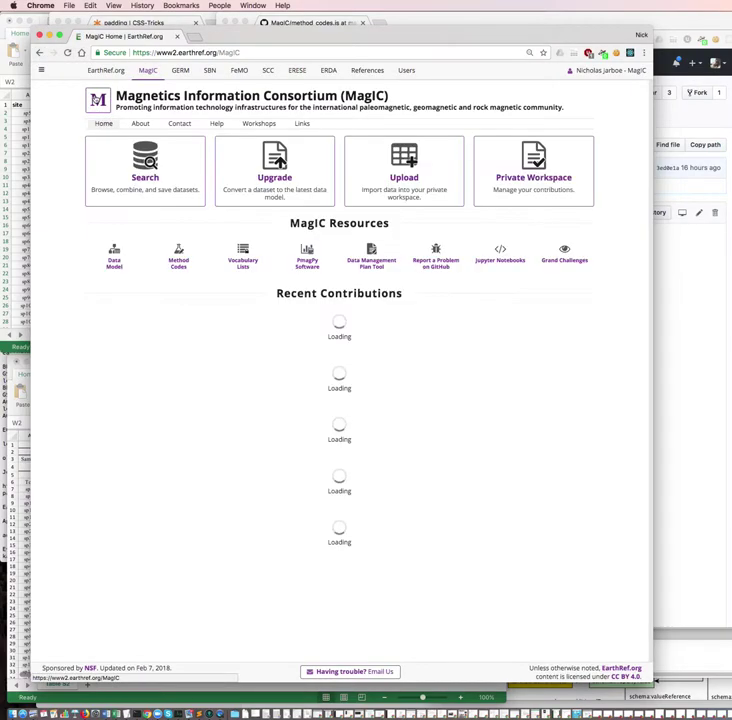
click(191, 259)
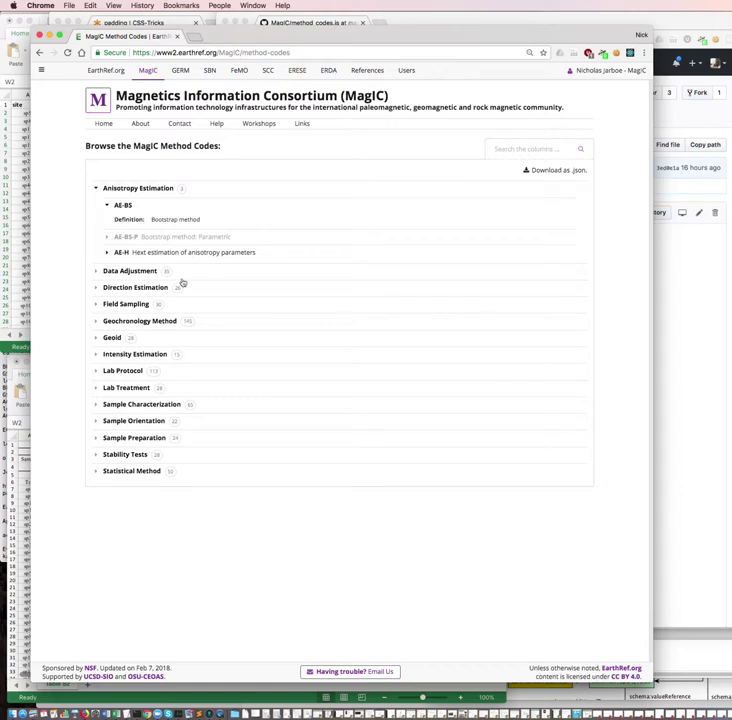
Step: Expand the Geochronology Method group and read through its GM codes for one matching how the site ages were determined
click(94, 322)
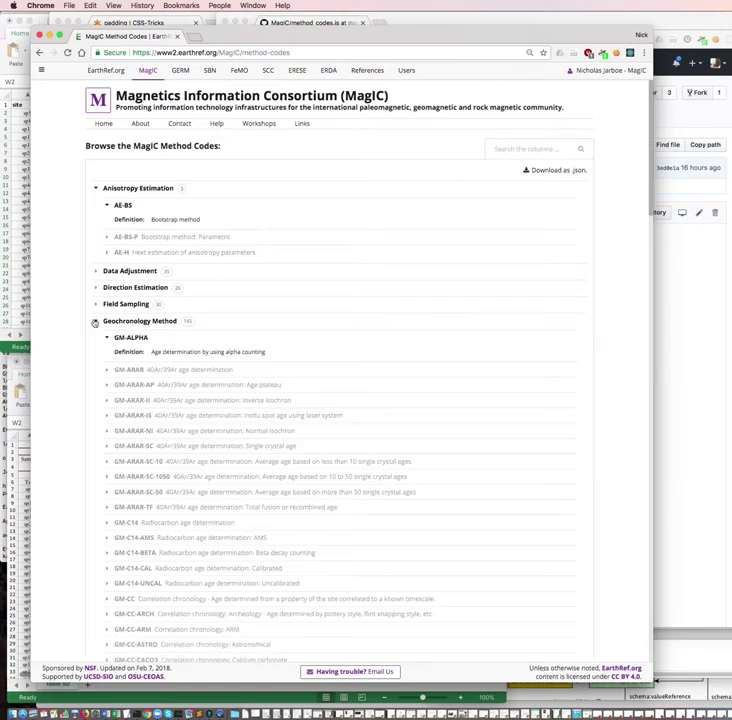
scroll(480, 443, down, 3)
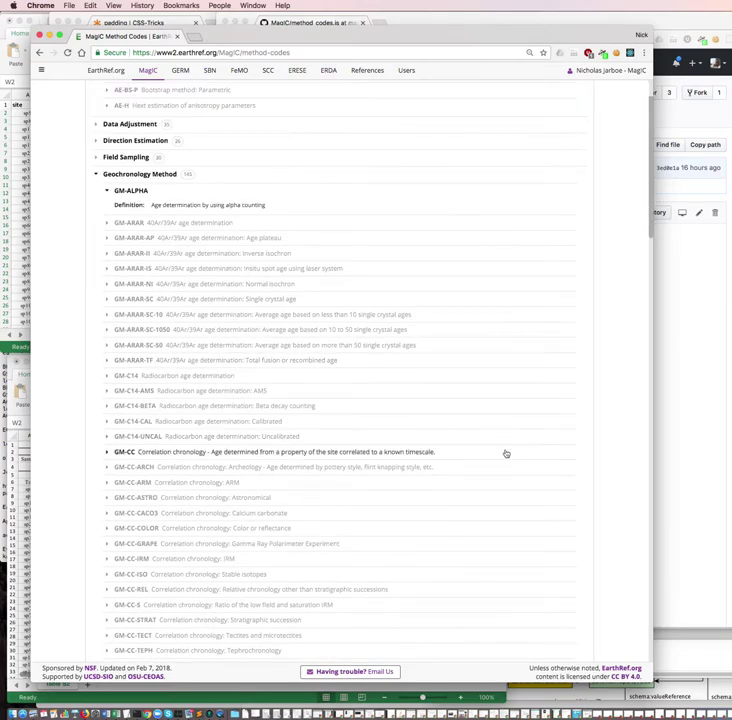
scroll(505, 454, down, 1)
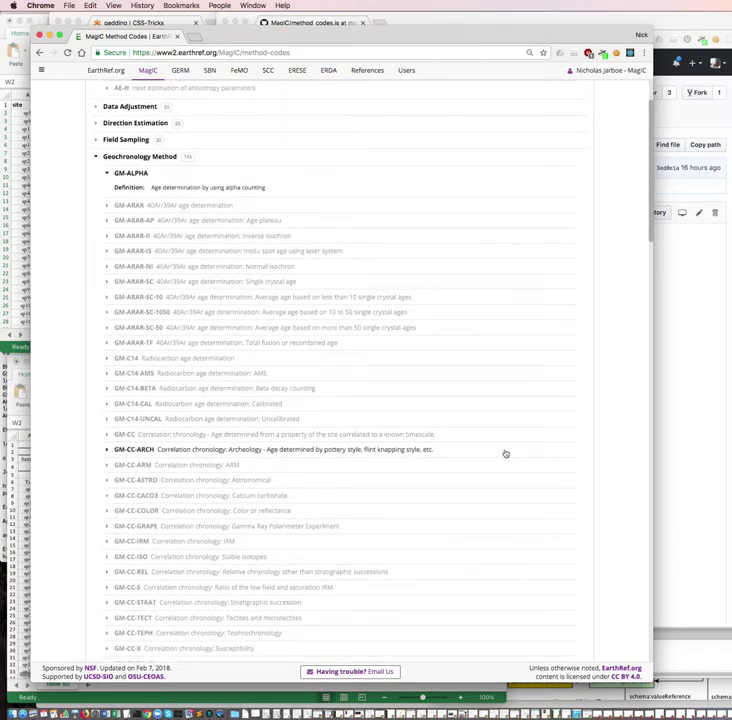
scroll(505, 454, down, 1)
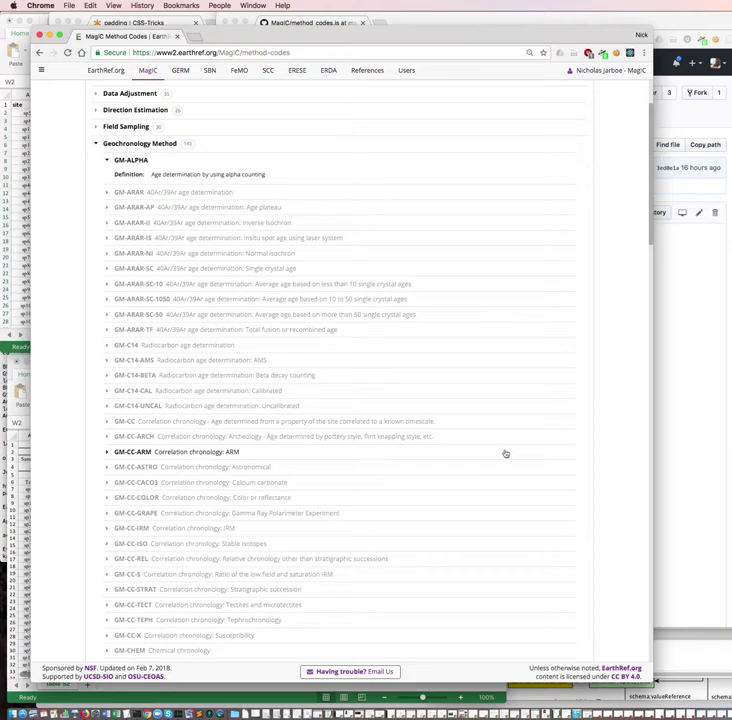
scroll(505, 454, down, 4)
scroll(504, 453, down, 7)
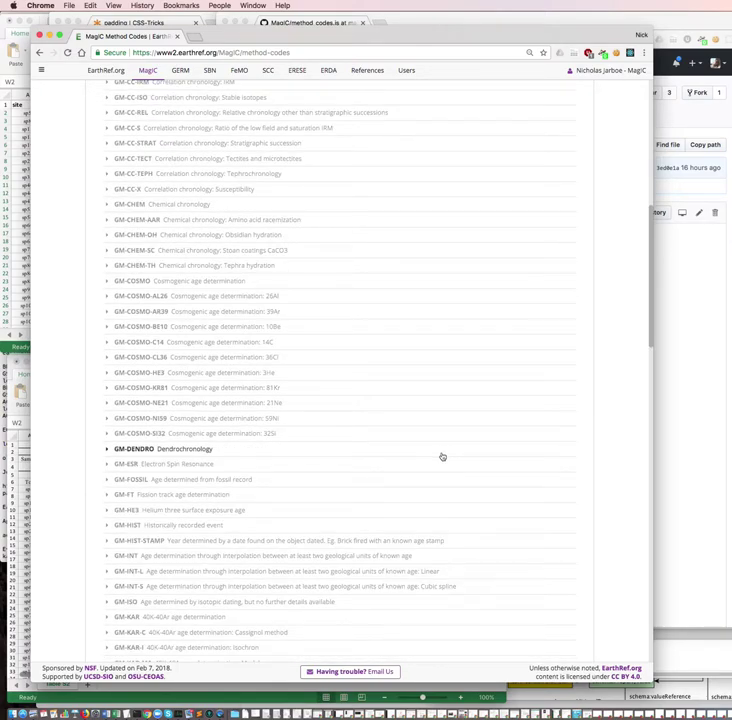
scroll(480, 456, down, 6)
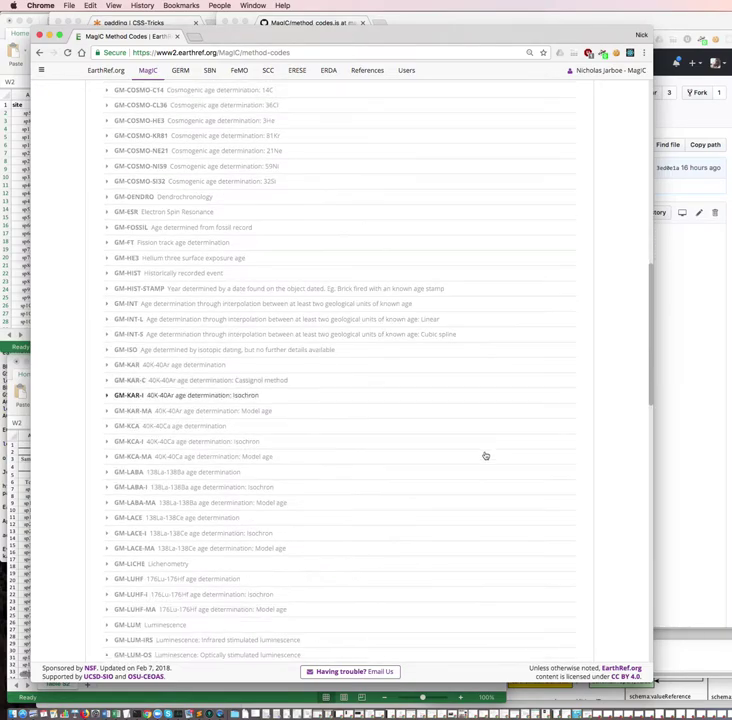
scroll(484, 457, down, 6)
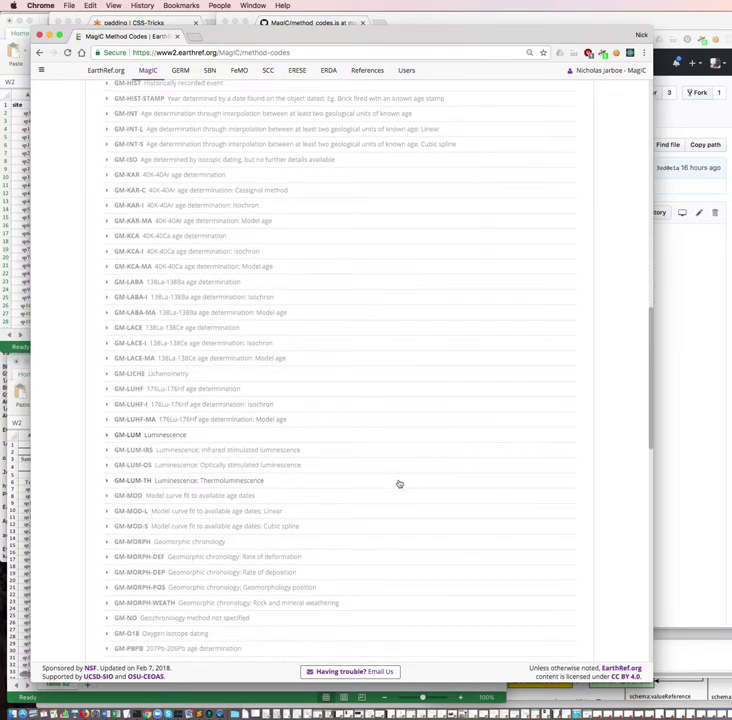
scroll(397, 481, down, 6)
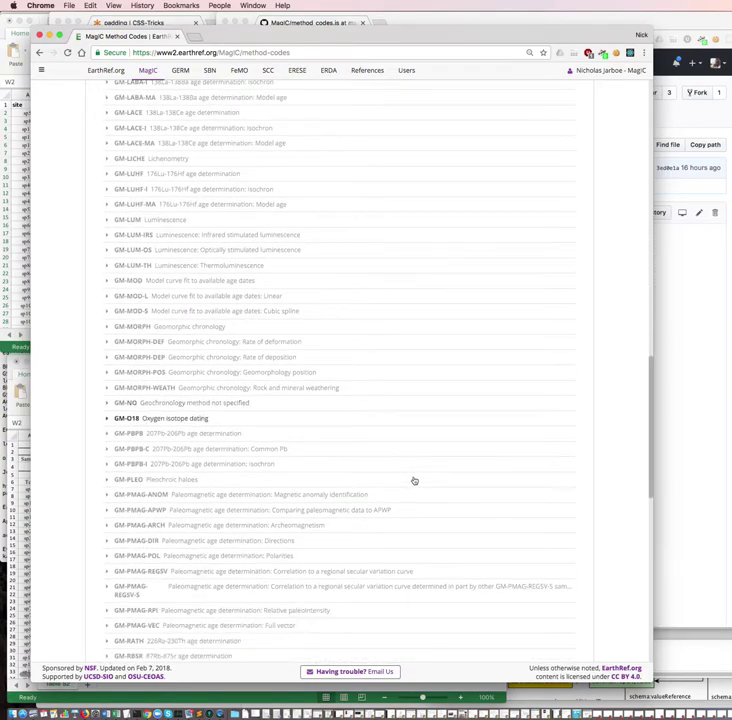
Step: Search the method codes page for "inte" and examine the interpolation age codes
key(super+f)
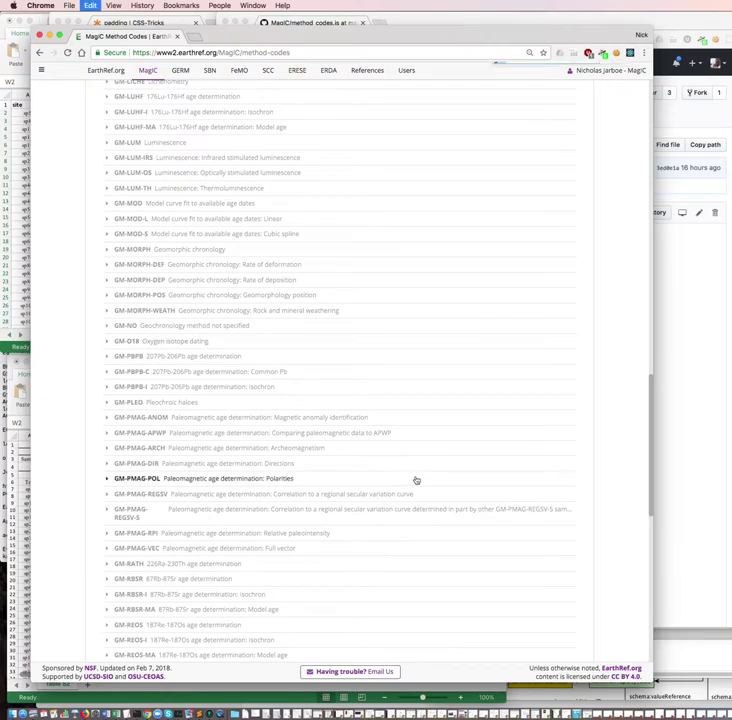
text(int)
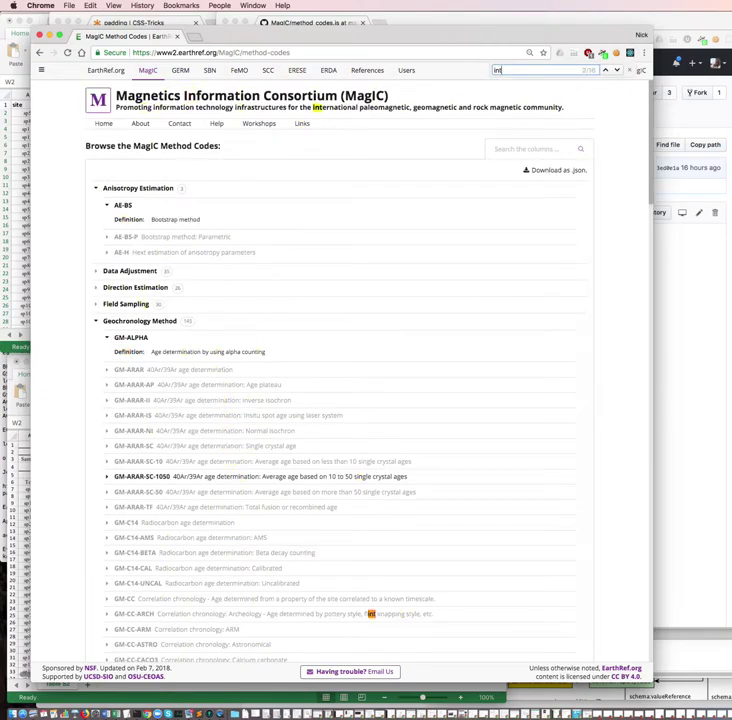
text(e)
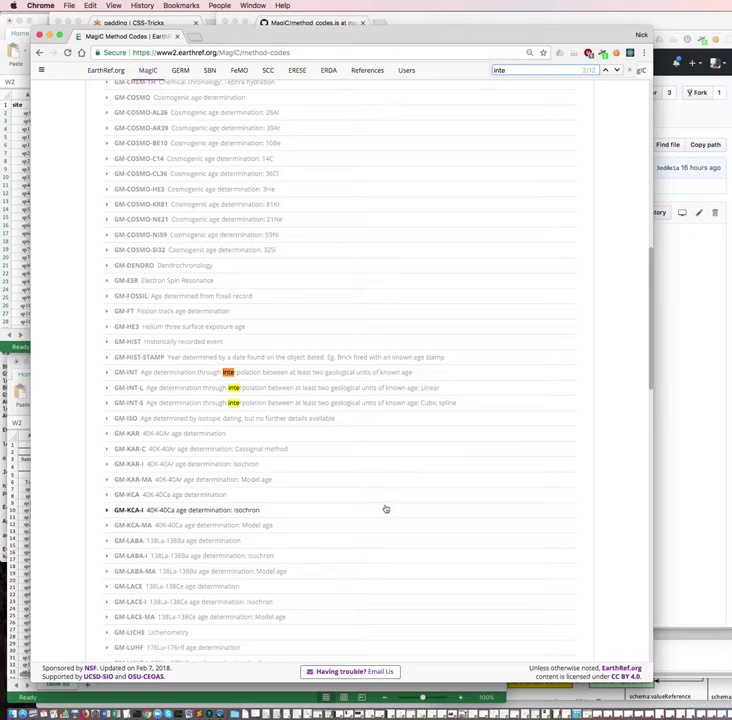
scroll(385, 509, down, 1)
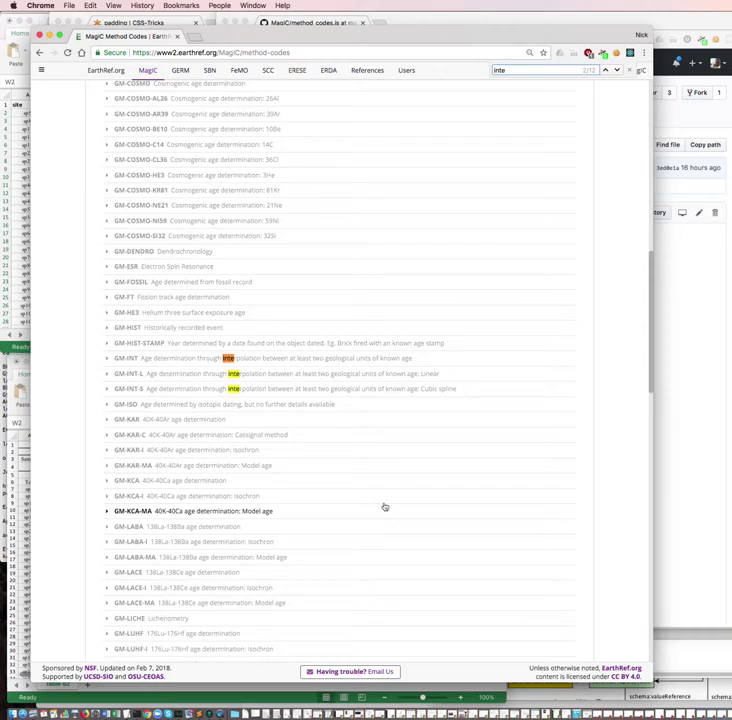
Step: Go through the further "inte" matches among the geochronology method codes, down to the GM-UTHPB codes
click(617, 70)
click(617, 70)
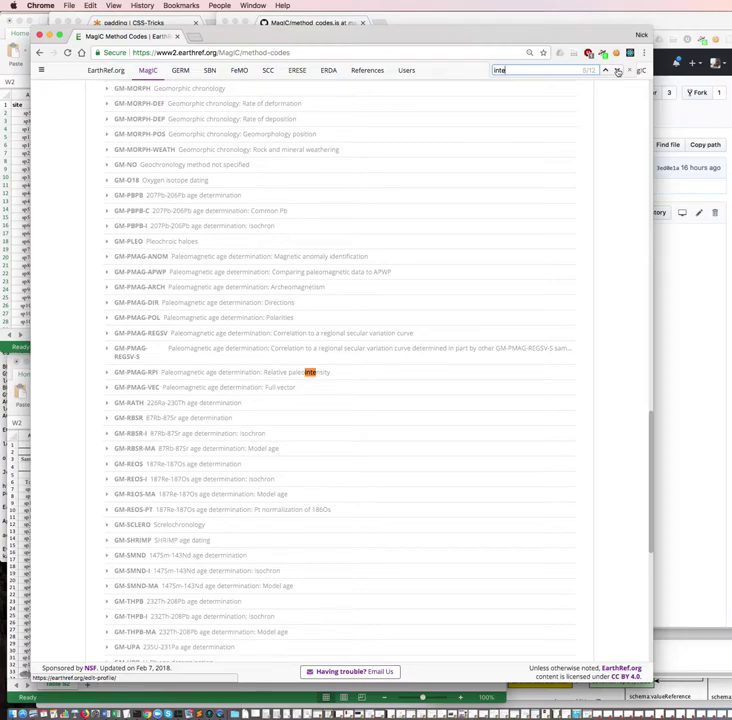
click(617, 70)
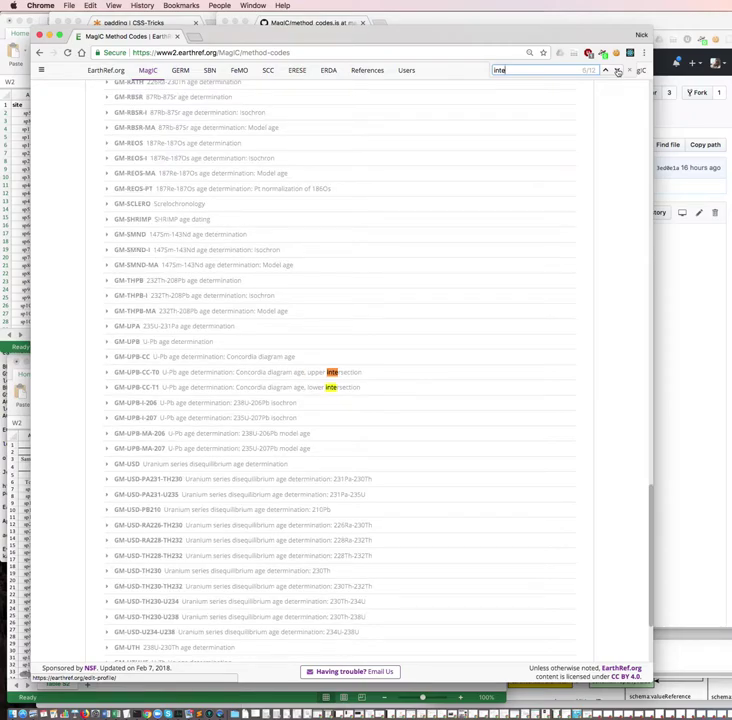
click(617, 70)
click(617, 70)
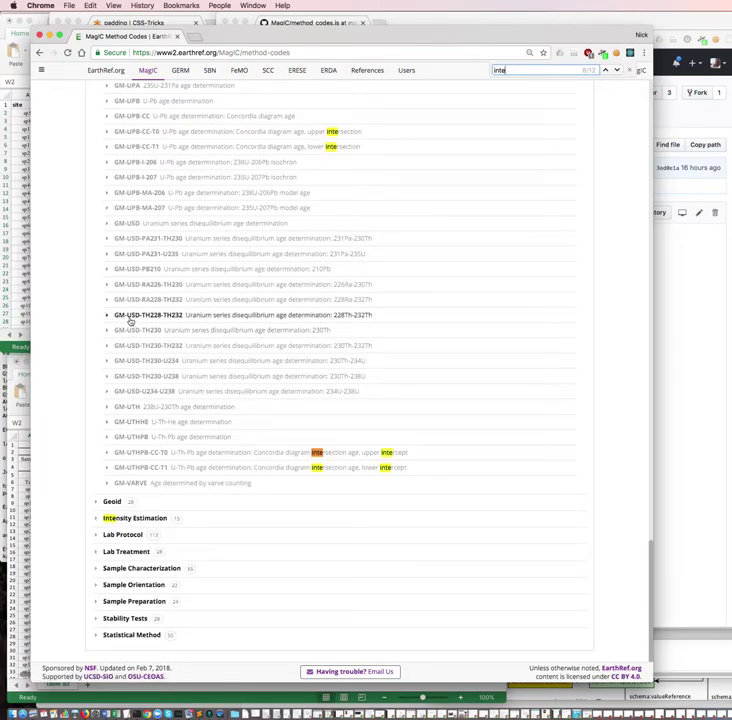
Step: Switch to Excel, fill result_quality with g from row 2 through row 288 on the sites sheet, and enlarge the workbook window
click(25, 342)
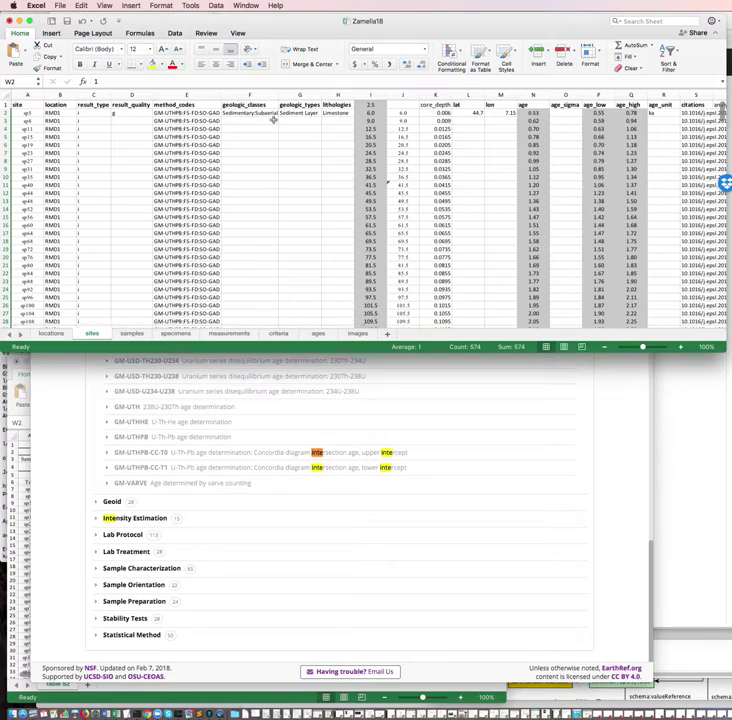
click(123, 113)
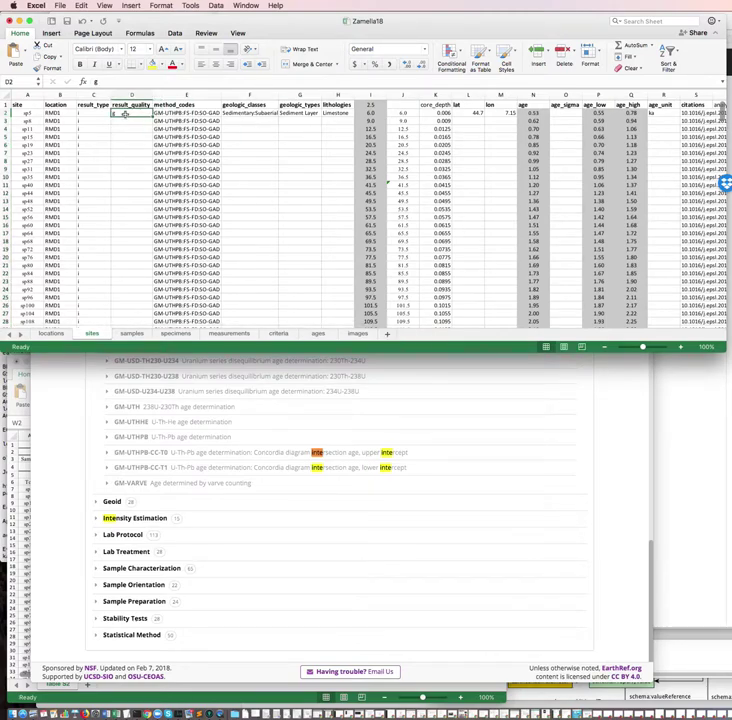
drag(126, 145, 136, 196)
key(super+d)
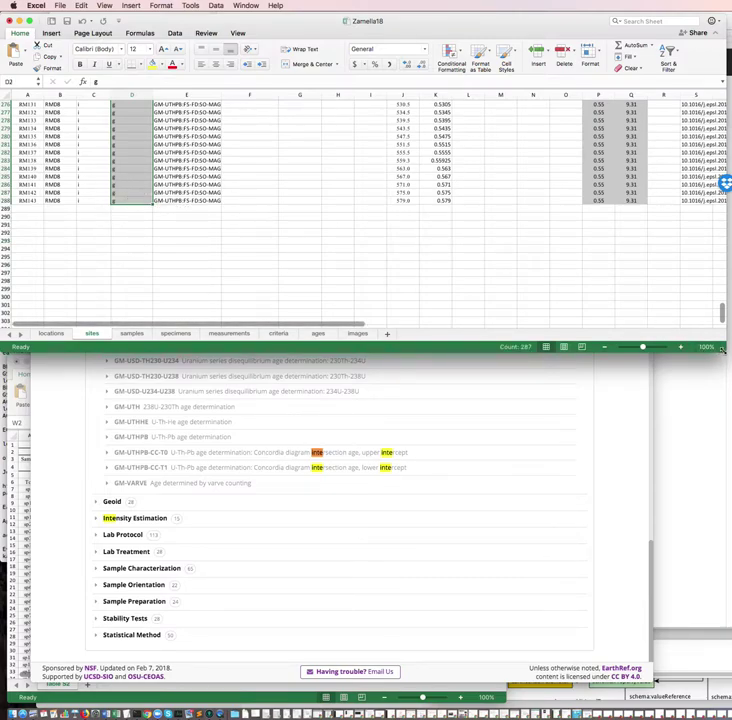
drag(727, 352, 698, 552)
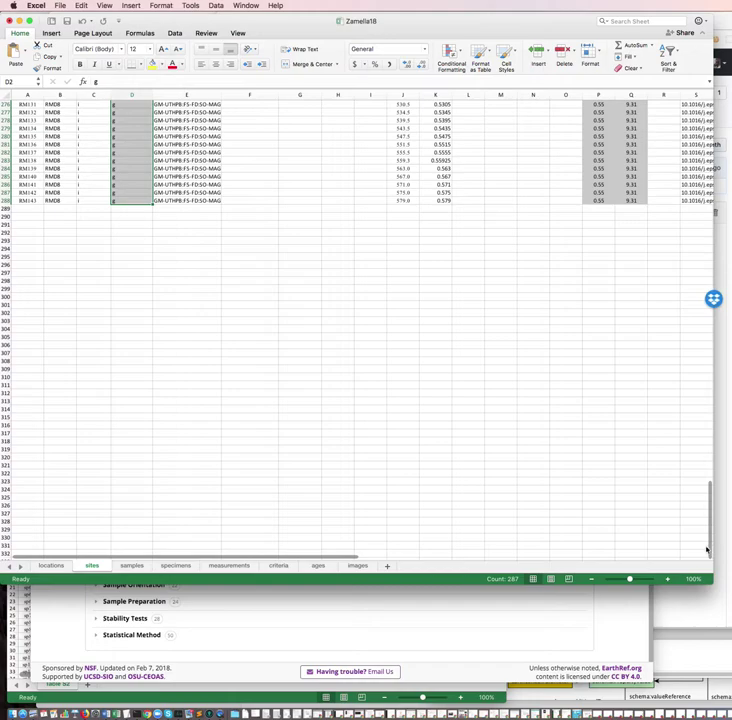
scroll(707, 160, up, 20)
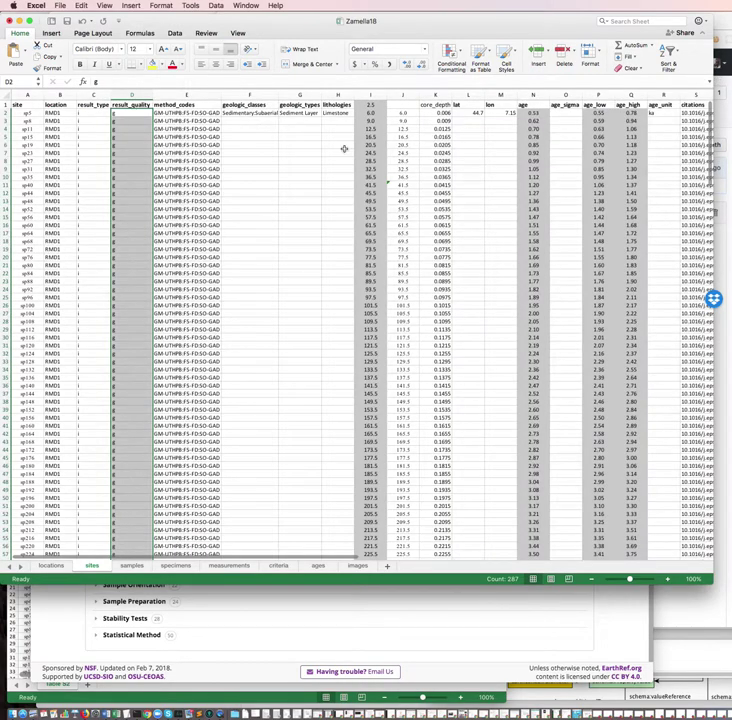
Step: Fill the row 2 geologic_classes, geologic_types and lithologies values down through row 288, and delete column I next to lithologies
drag(250, 112, 365, 171)
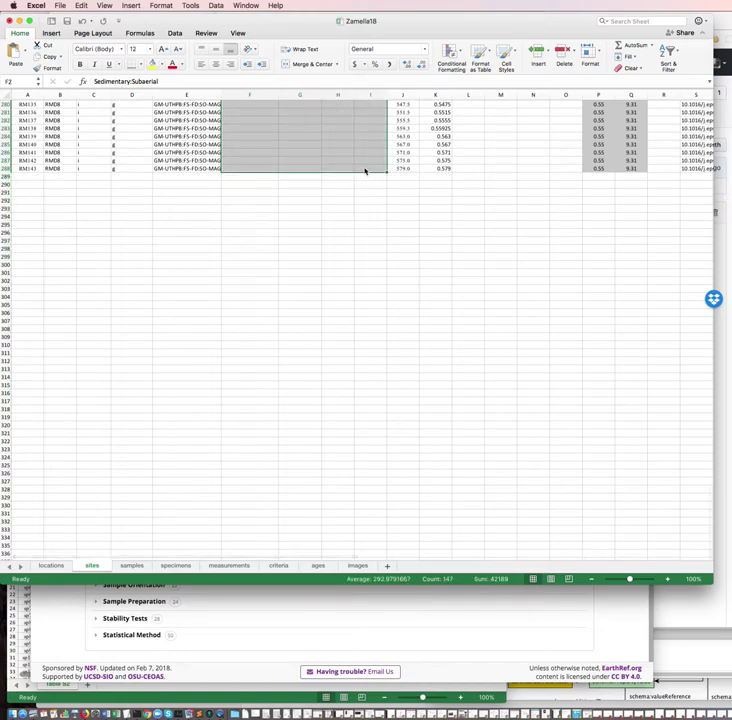
key(ctrl+d)
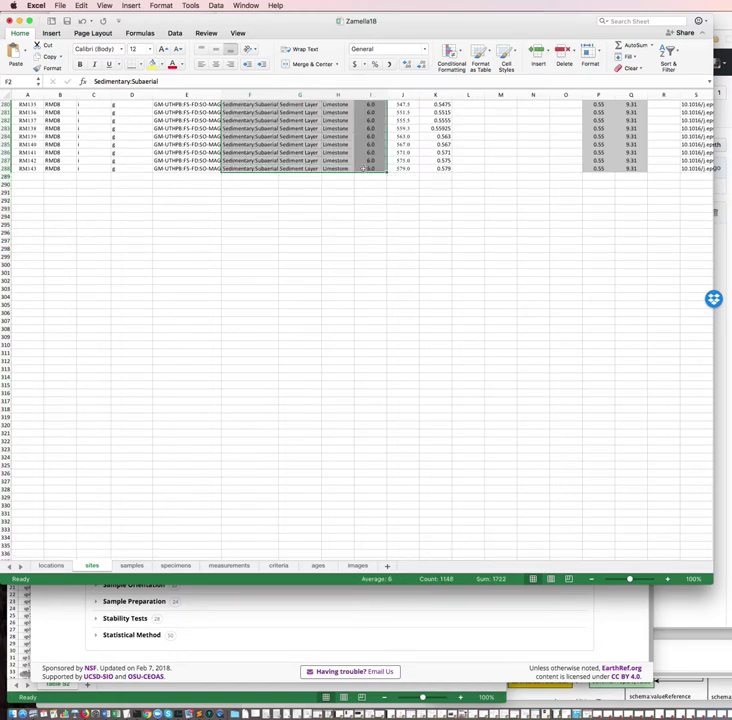
click(691, 283)
drag(707, 515, 707, 47)
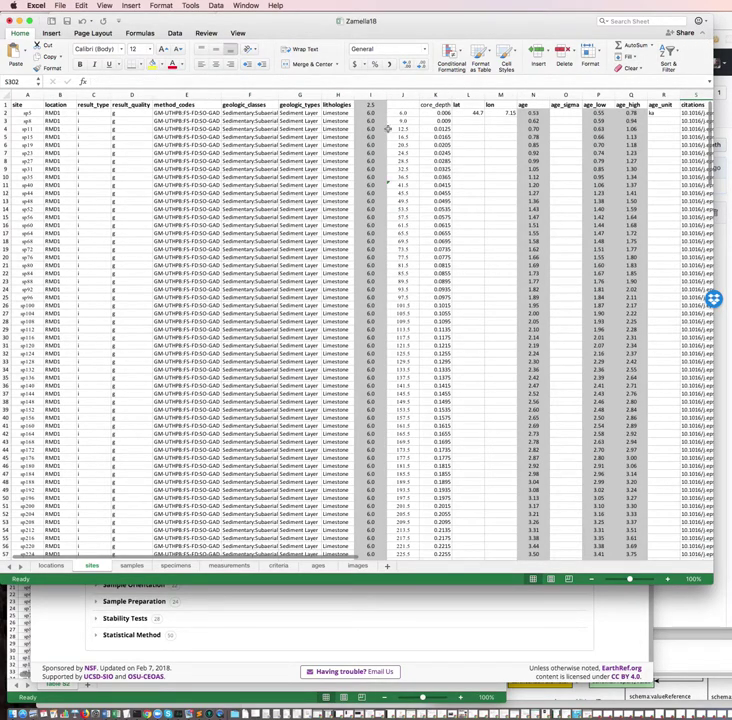
right_click(380, 95)
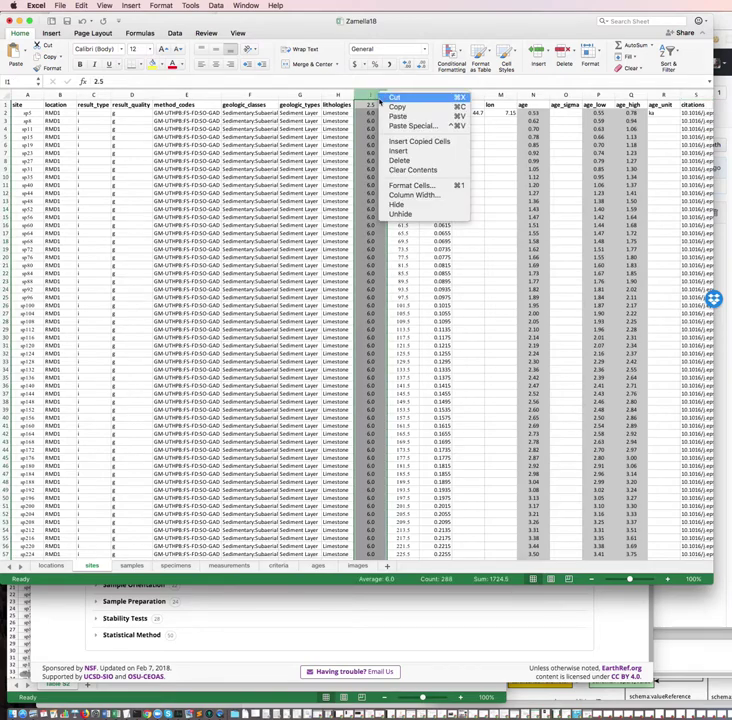
click(404, 160)
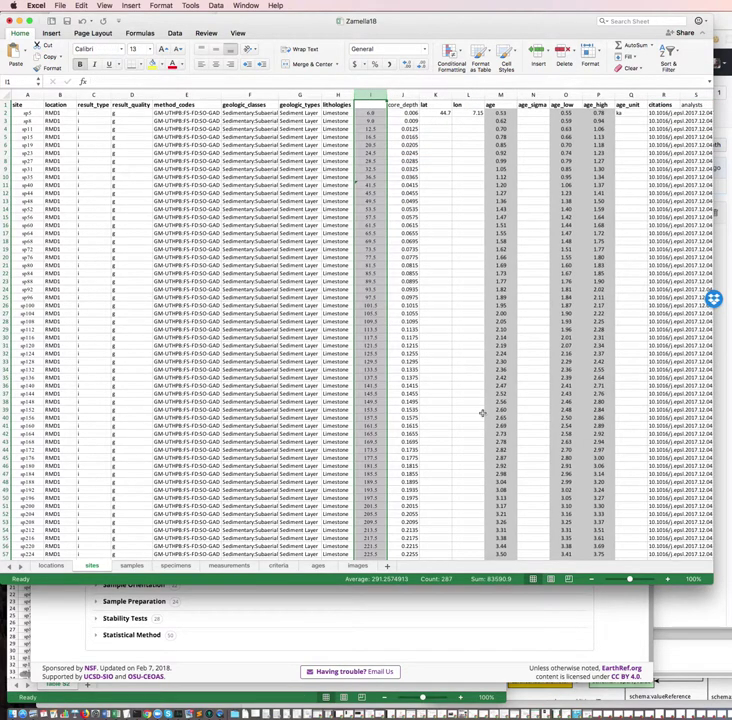
Step: Fill lat with 44.7 and lon with 7.15 from row 2 through row 288 on the sites sheet
drag(440, 118, 452, 612)
drag(452, 627, 456, 410)
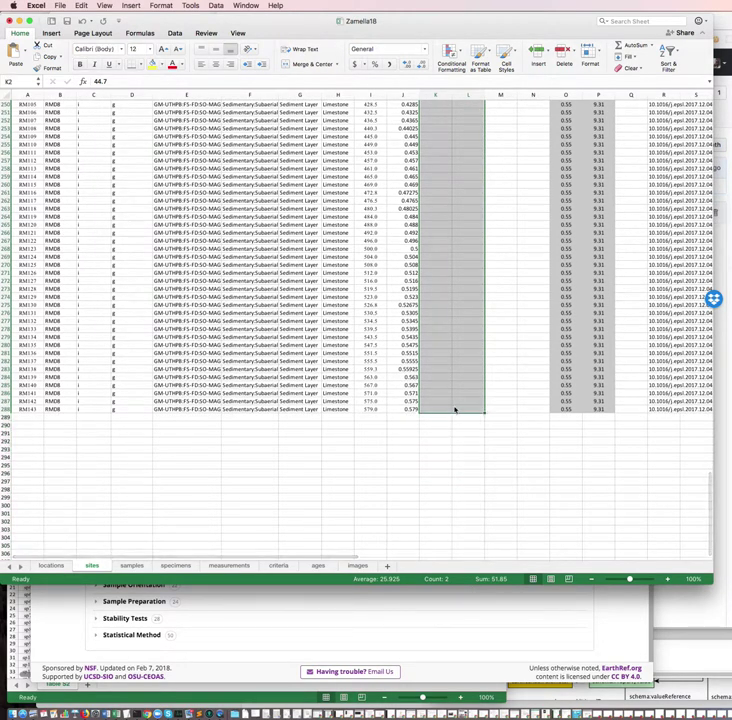
key(ctrl+d)
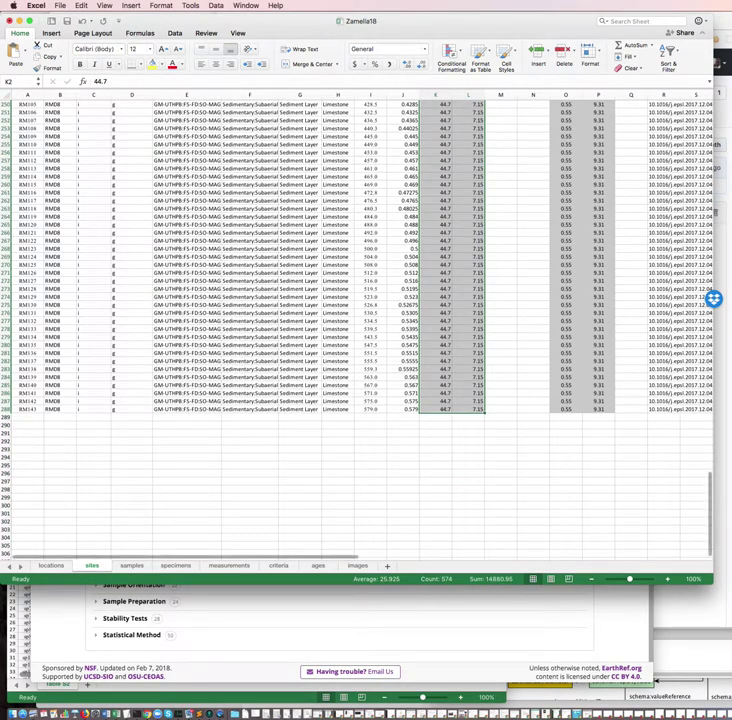
drag(711, 505, 707, 85)
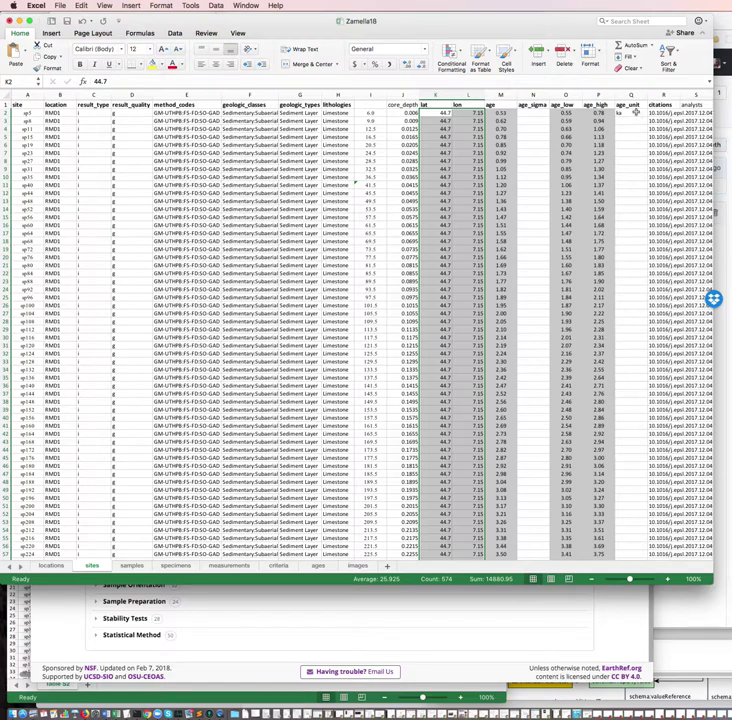
Step: Fill age_unit with ka from row 2 through row 288 on the sites sheet
drag(636, 113, 636, 313)
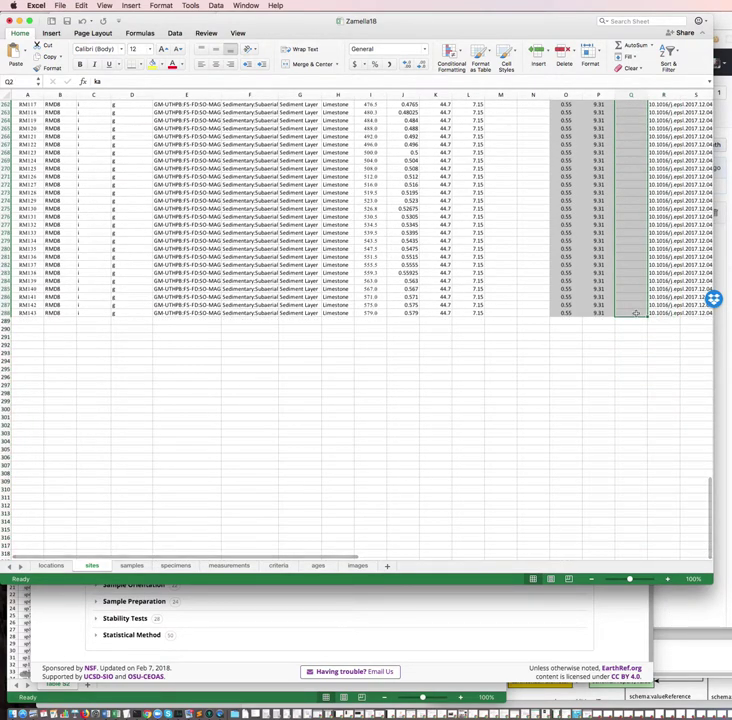
key(ctrl+Return)
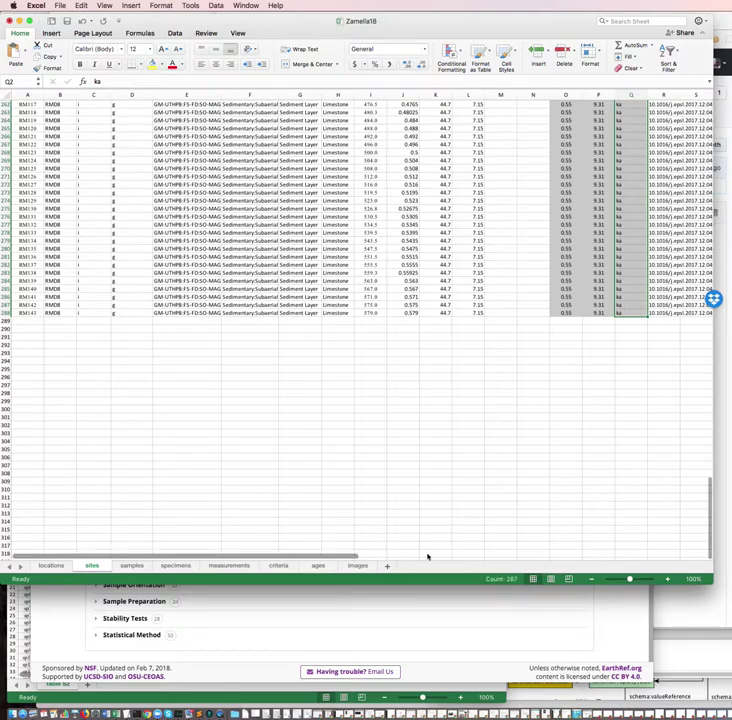
drag(712, 534, 697, 78)
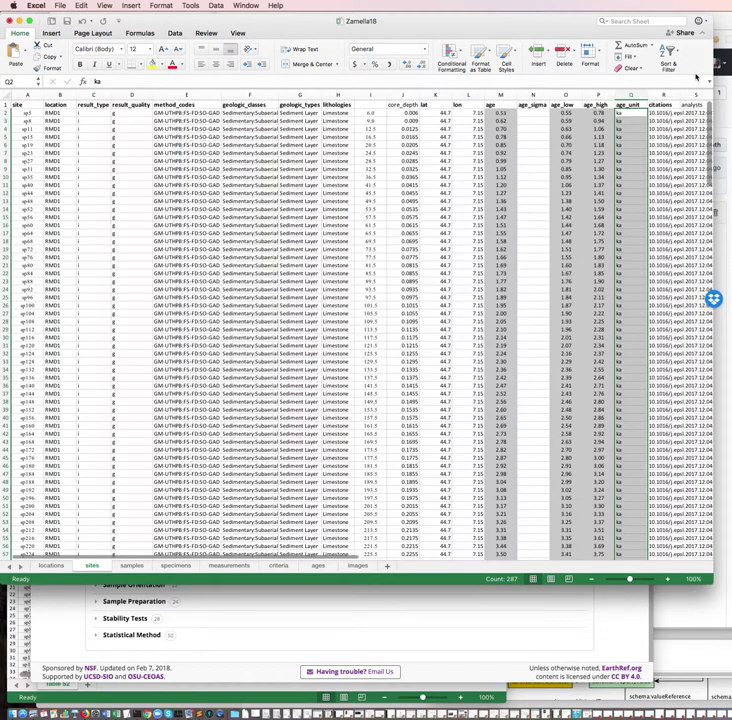
Step: Check the remaining sites columns out to vgp_lon, and save the Zamella18 workbook
drag(315, 557, 474, 562)
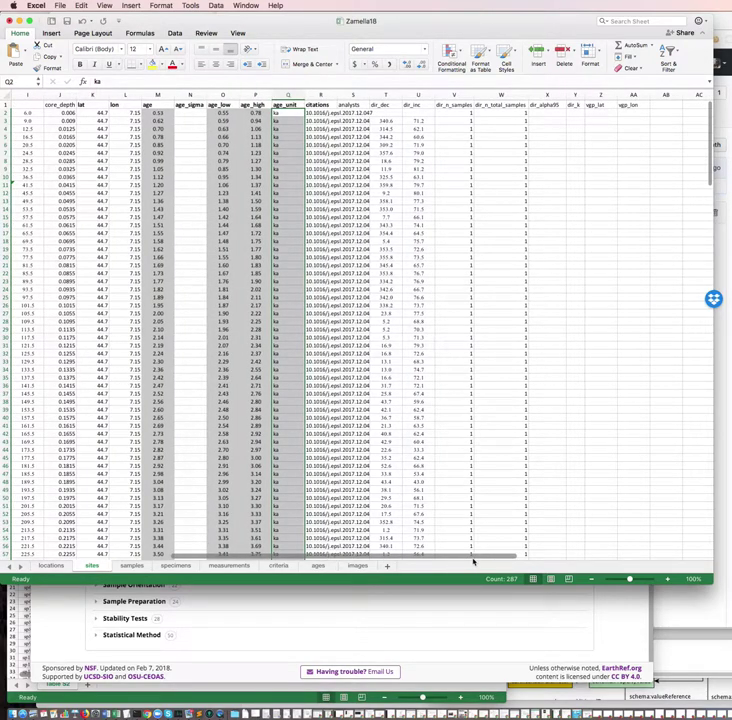
drag(474, 562, 214, 560)
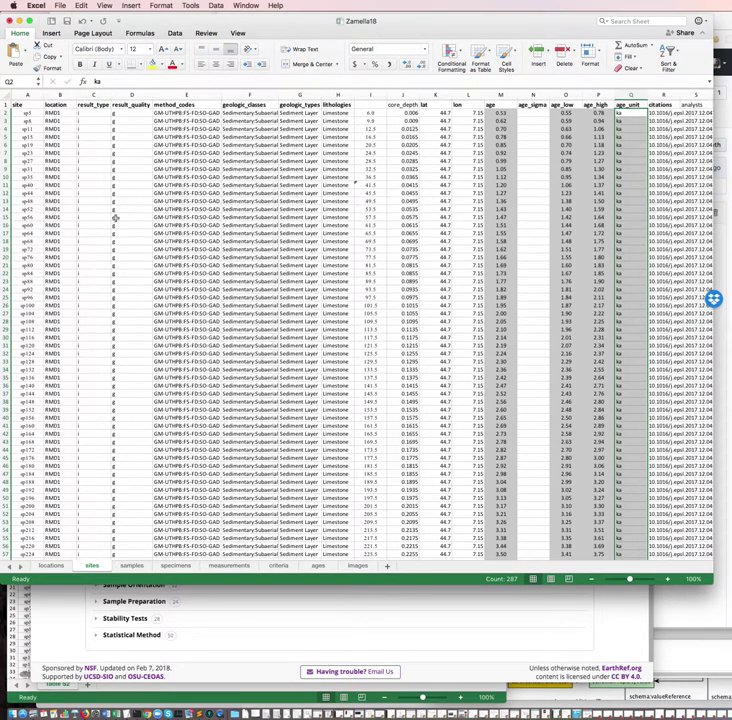
click(61, 6)
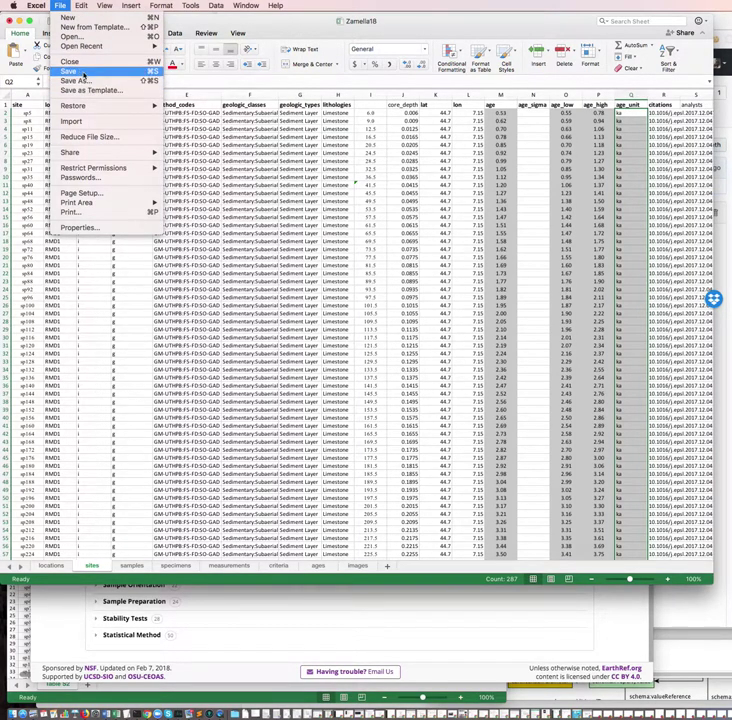
click(83, 72)
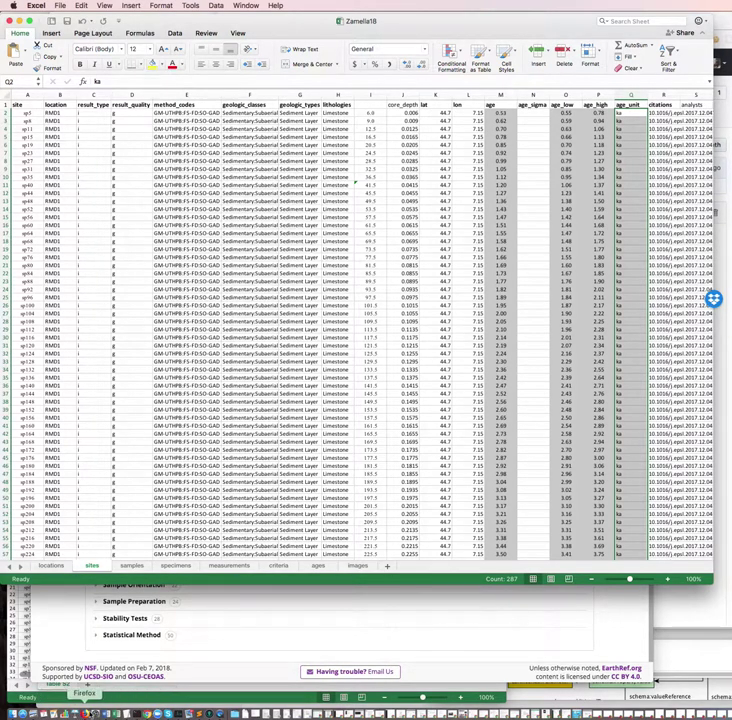
Step: Switch to Chrome and open the Upload page from the MagIC home page
click(148, 714)
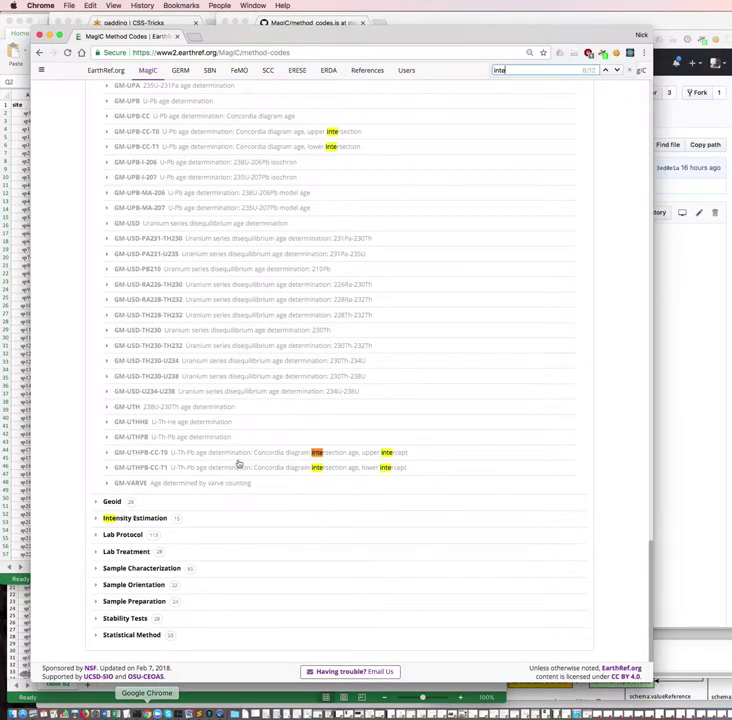
click(151, 72)
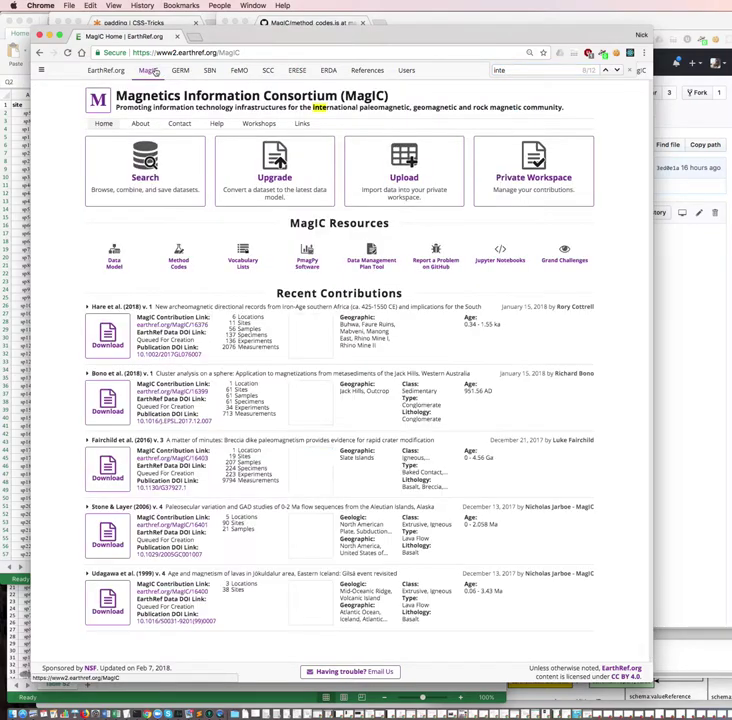
click(430, 172)
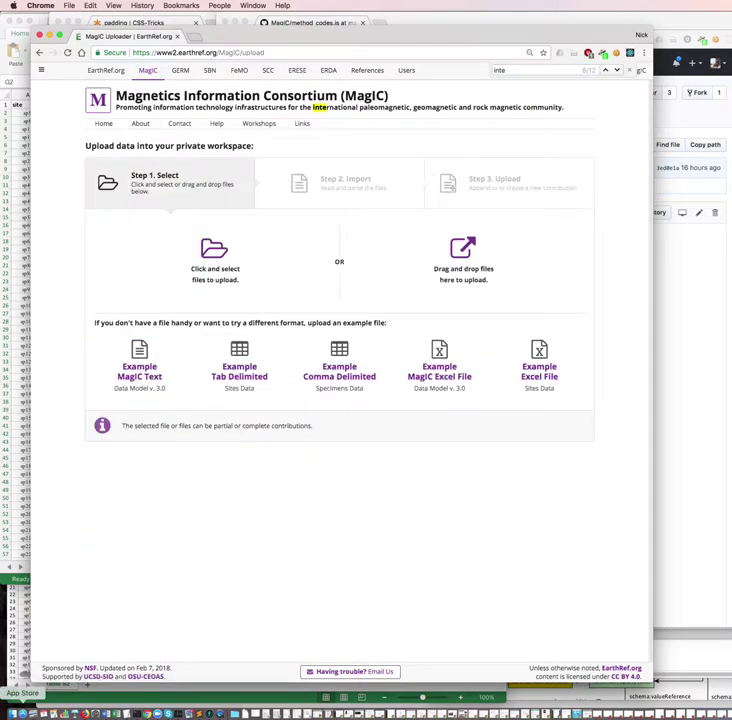
Step: Return to Excel and close the Zamella18 workbook window
click(8, 713)
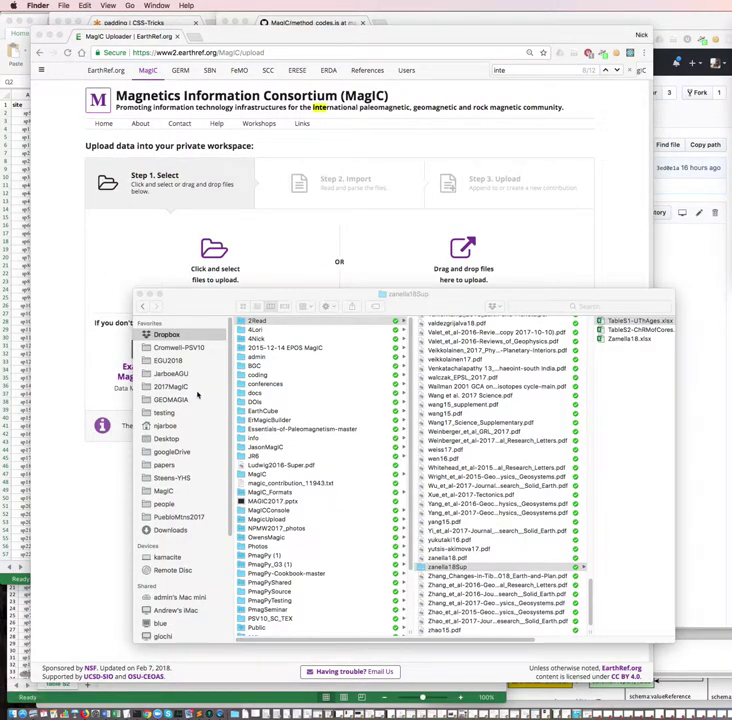
click(16, 445)
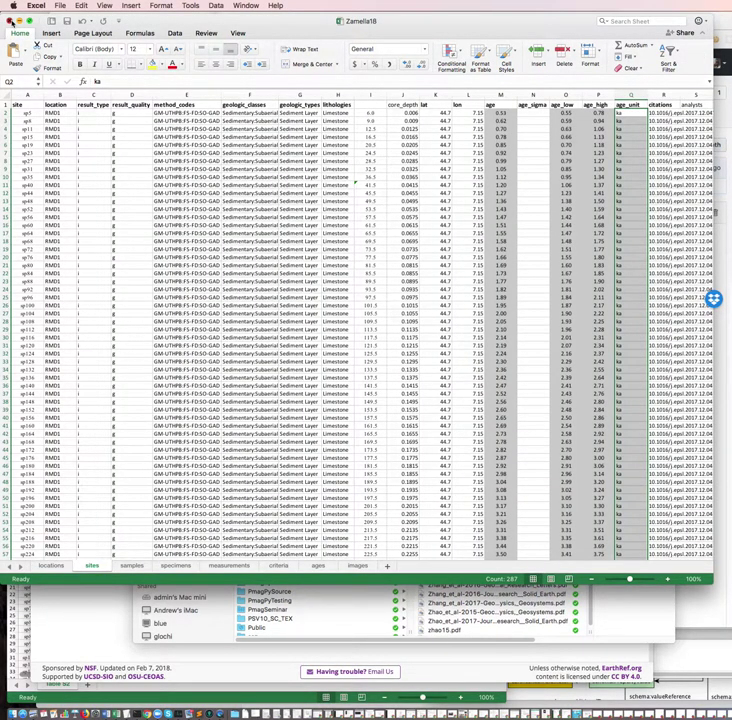
click(9, 19)
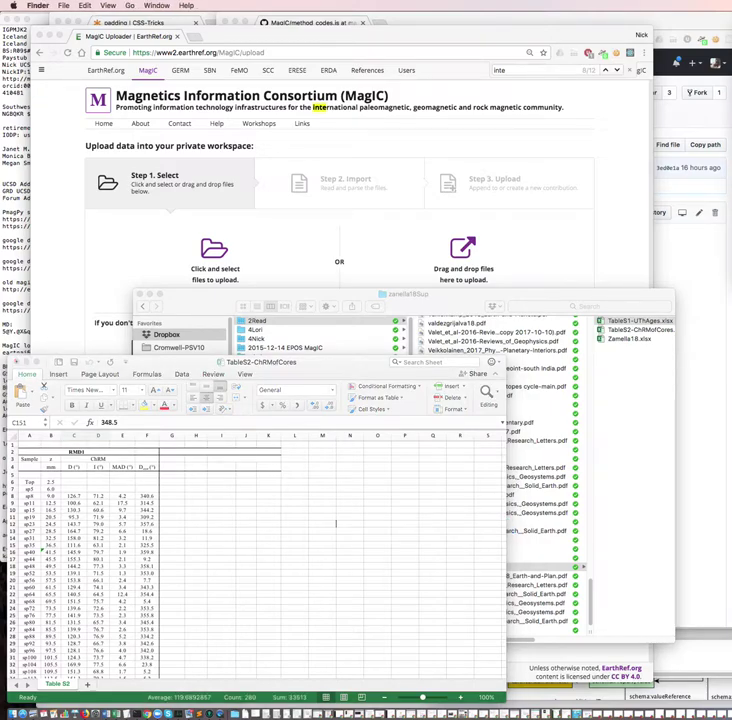
Step: In Finder, locate Zamella18.xlsx in Dropbox under 2Read/zanella18Sup and drop it onto the MagIC uploader for import
drag(695, 111, 320, 152)
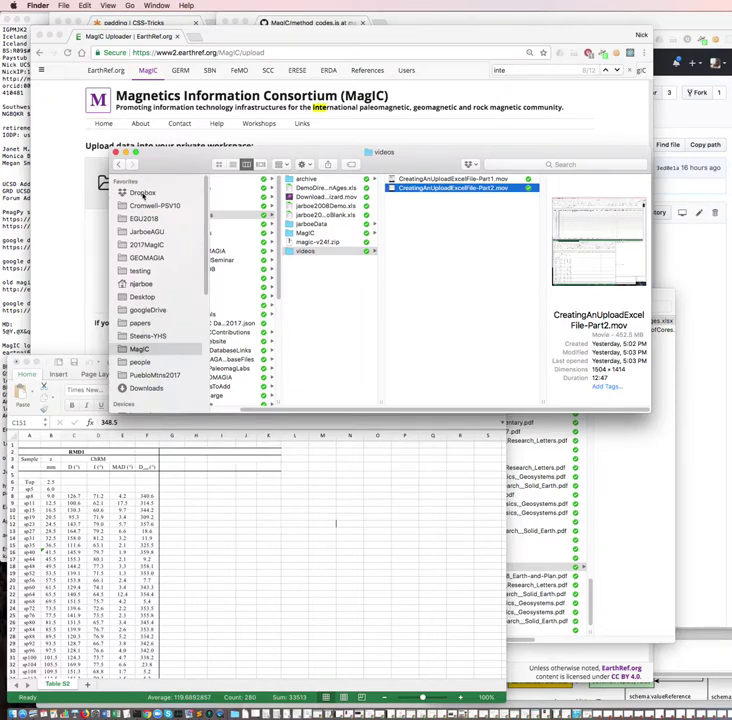
click(143, 193)
click(232, 179)
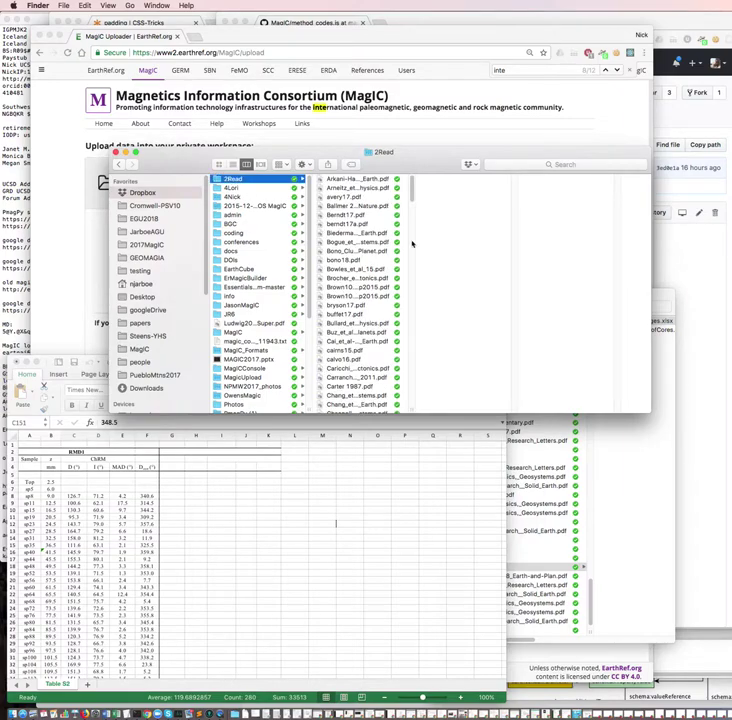
scroll(418, 330, down, 10)
scroll(410, 380, down, 5)
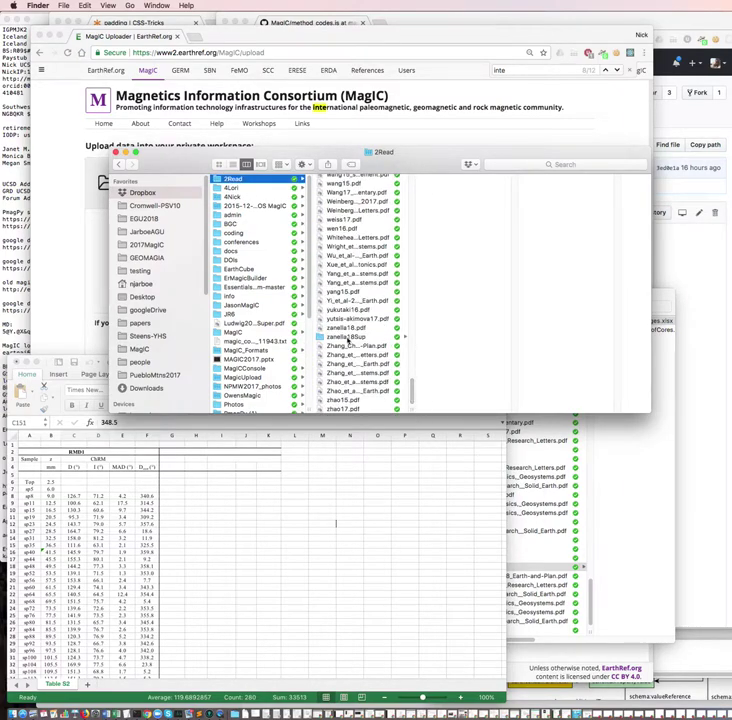
click(346, 337)
click(452, 197)
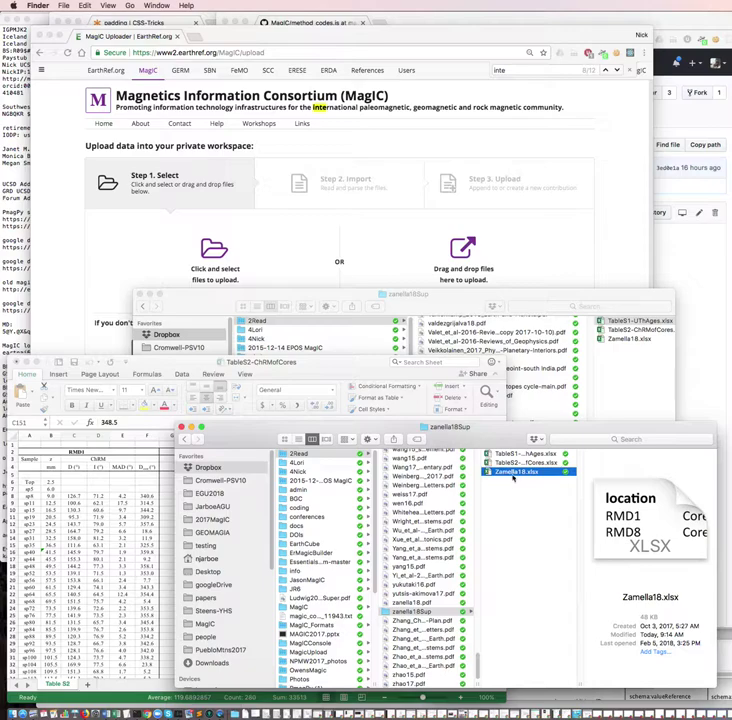
drag(513, 478, 466, 248)
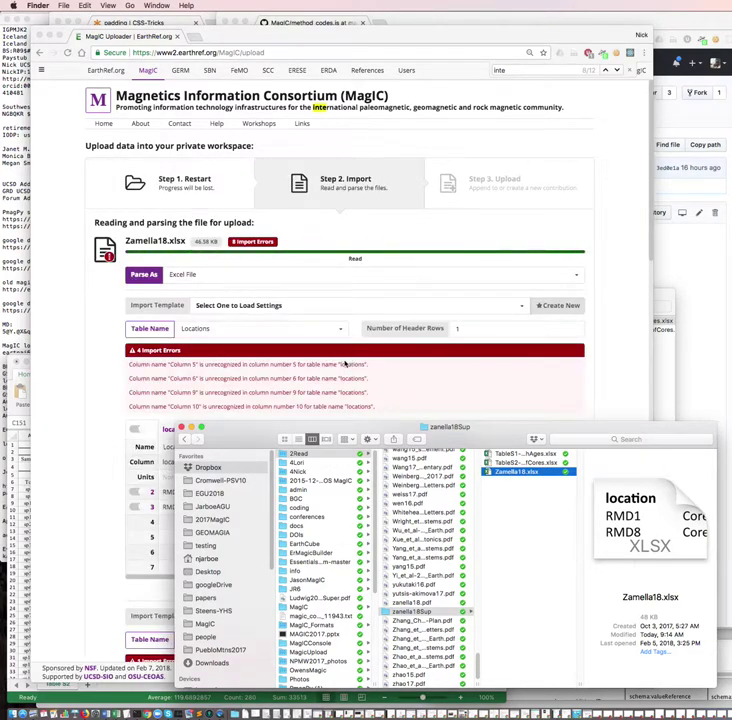
Step: Switch to Chrome and review the import errors and parsed columns for the Locations and Sites tables
click(107, 406)
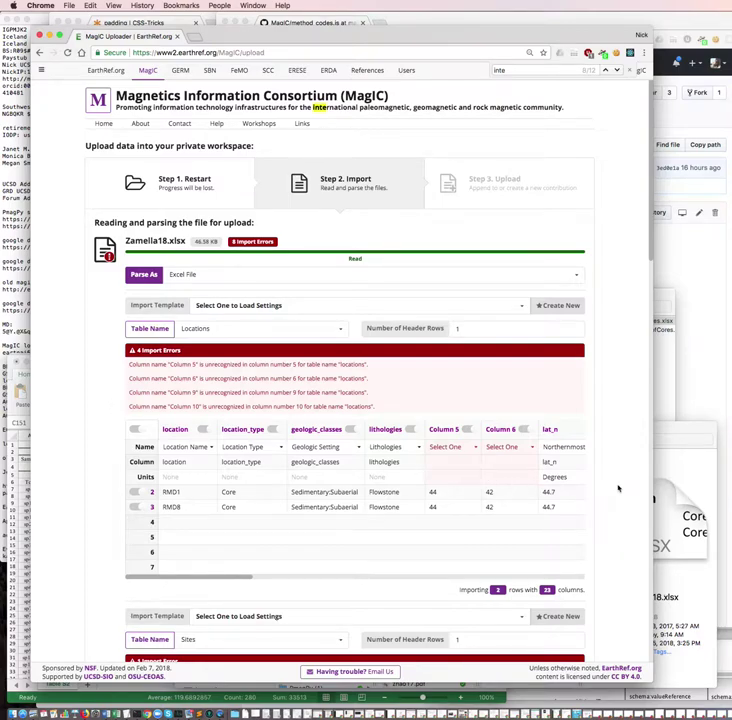
scroll(618, 488, down, 4)
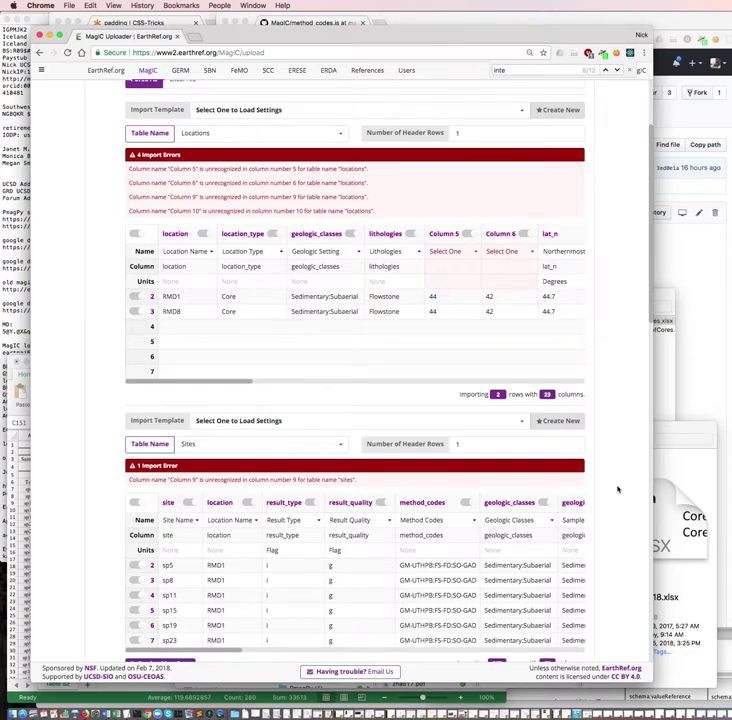
scroll(618, 488, down, 4)
scroll(618, 490, up, 8)
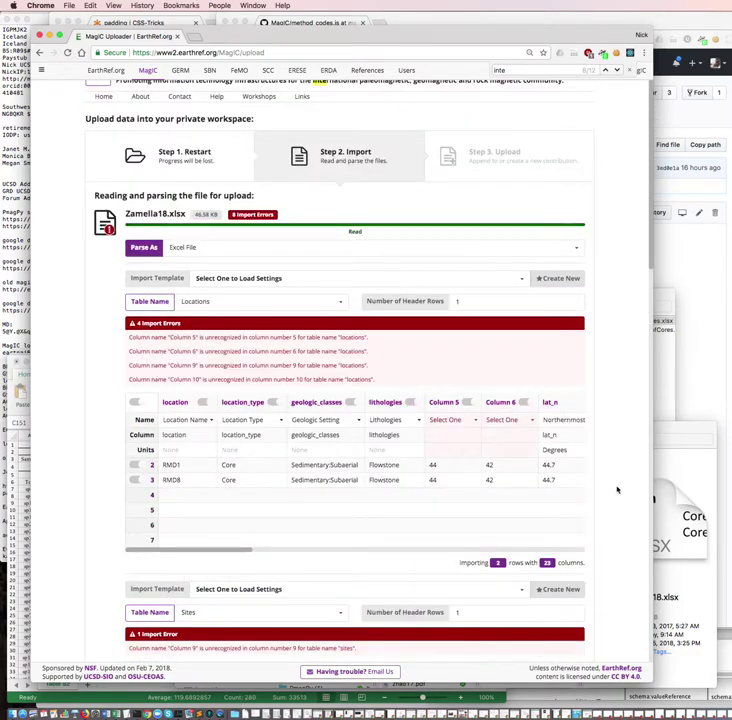